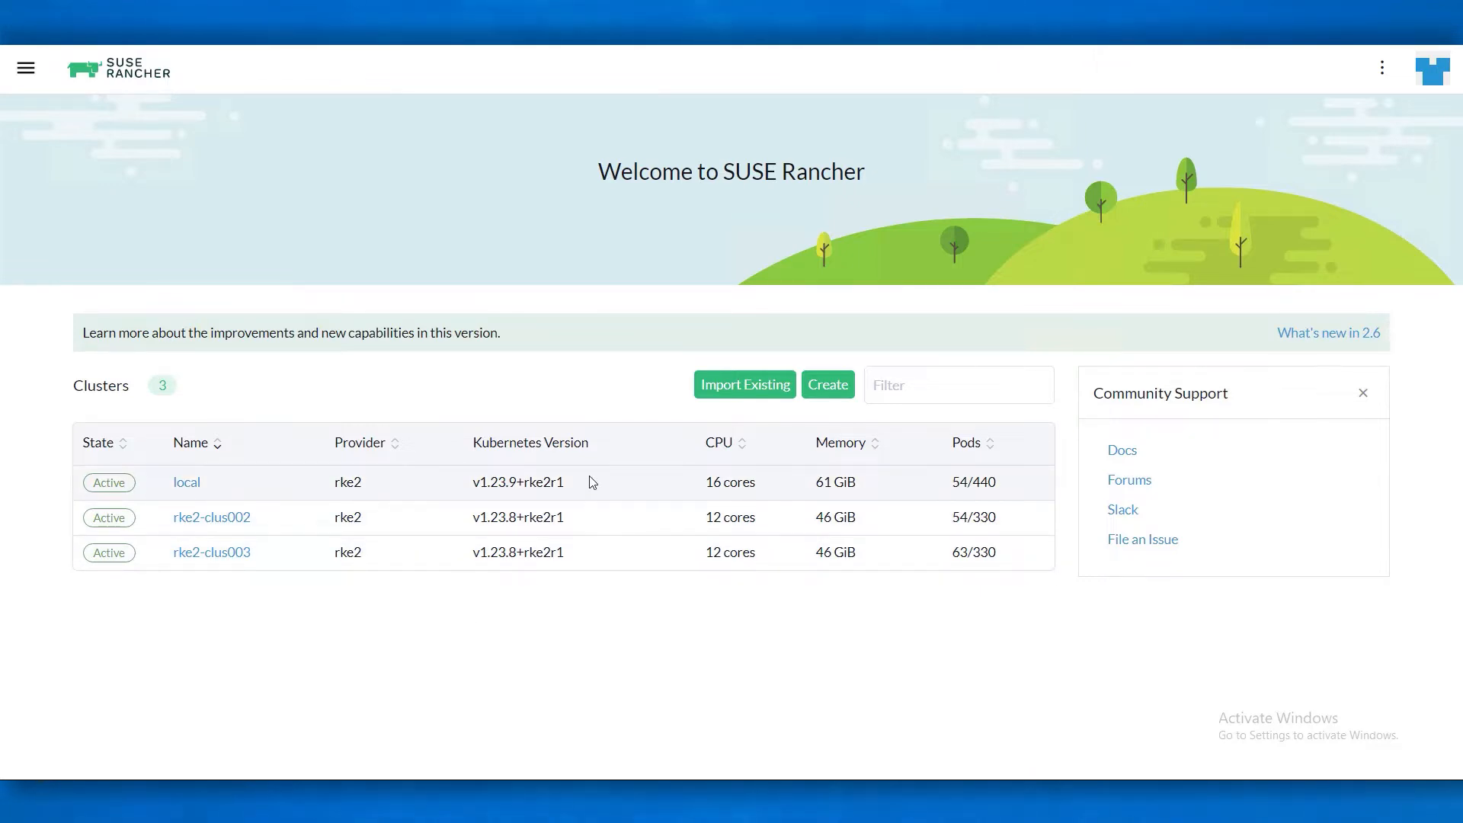
# Examine the node lists of the clusters rke2-clus002 and rke2-clus003, including each node's roles.
pyautogui.click(234, 527)
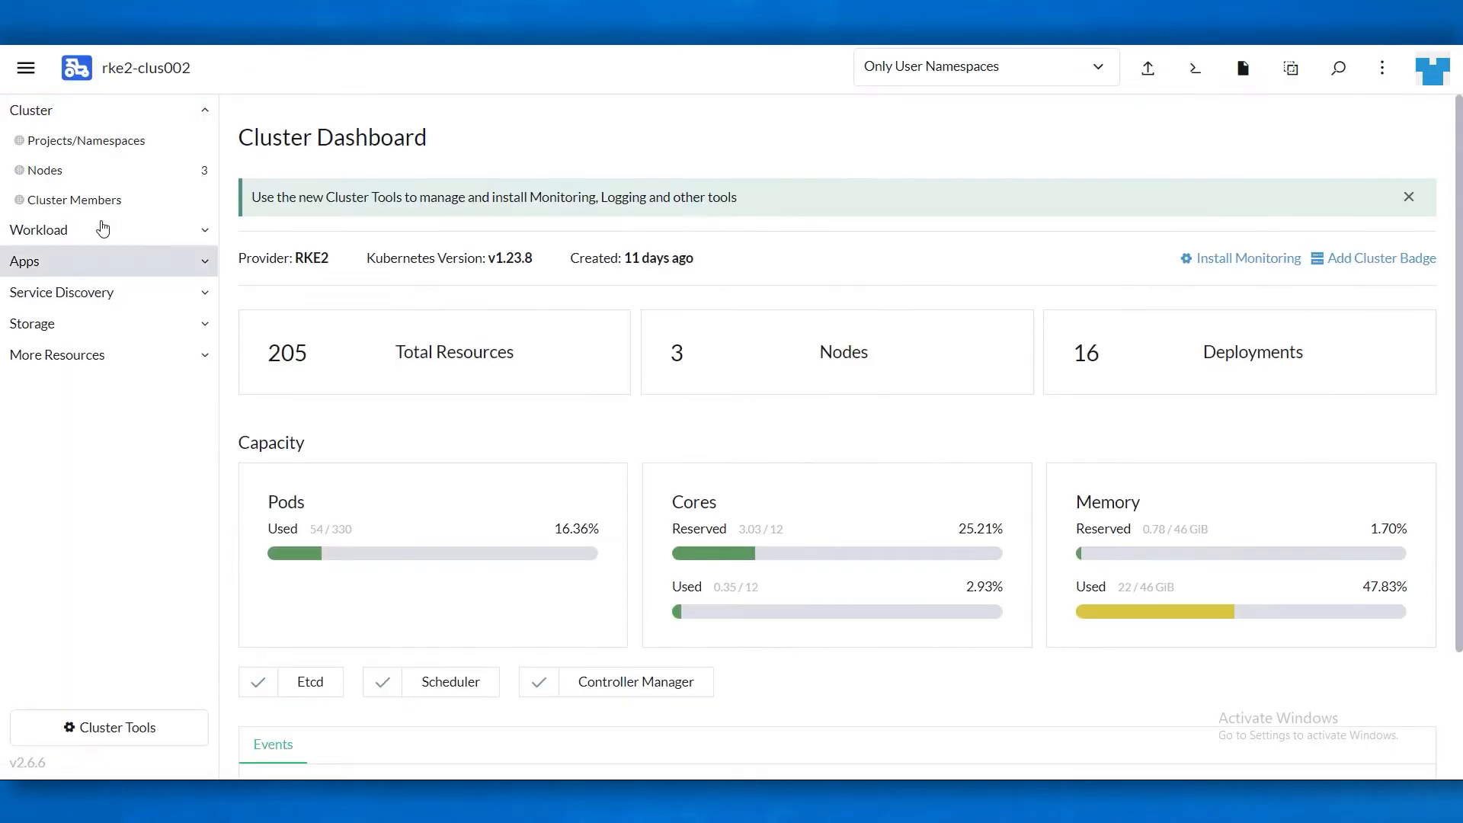
pyautogui.click(88, 172)
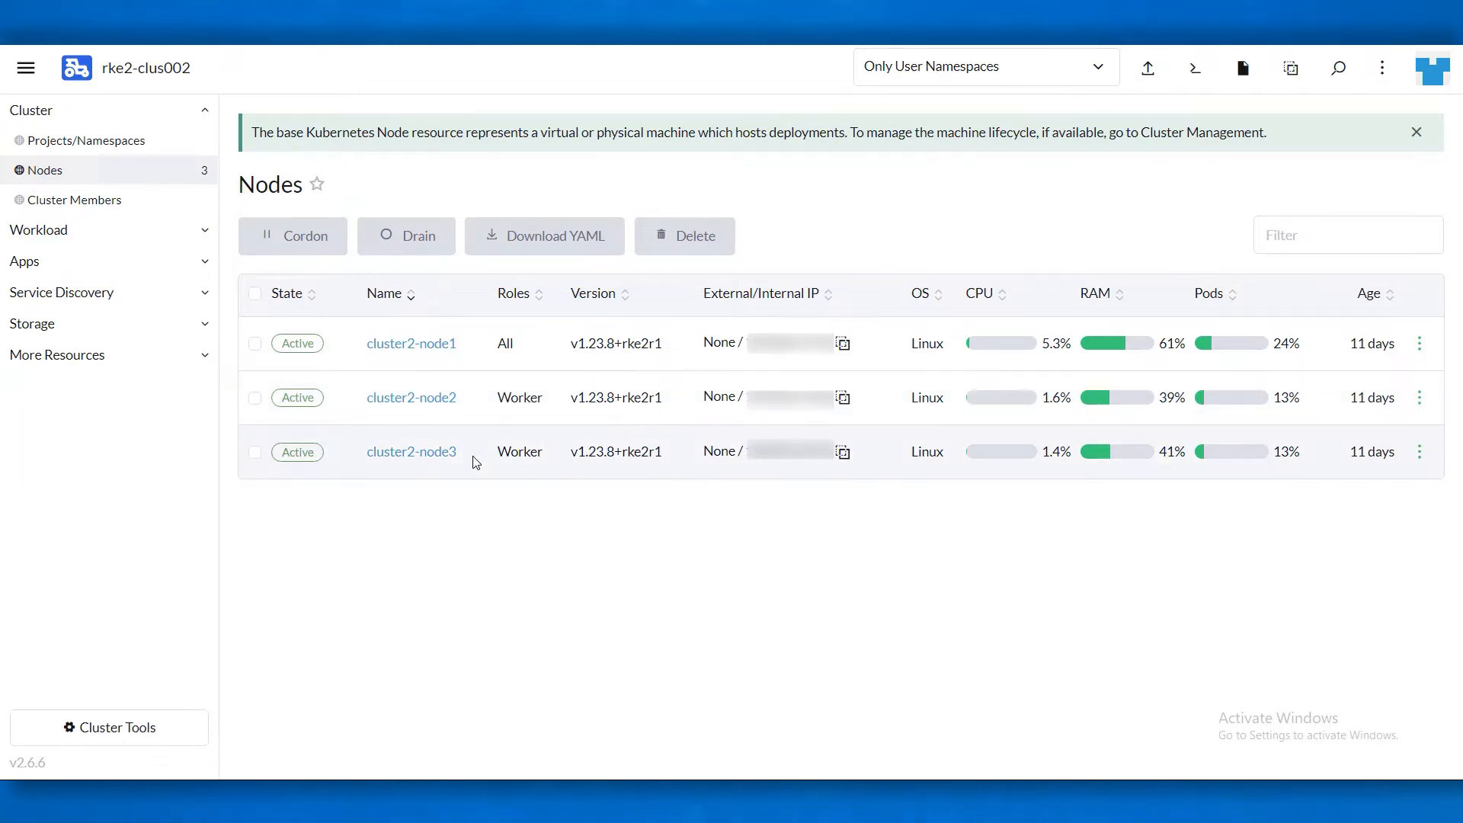
pyautogui.click(26, 68)
pyautogui.click(114, 259)
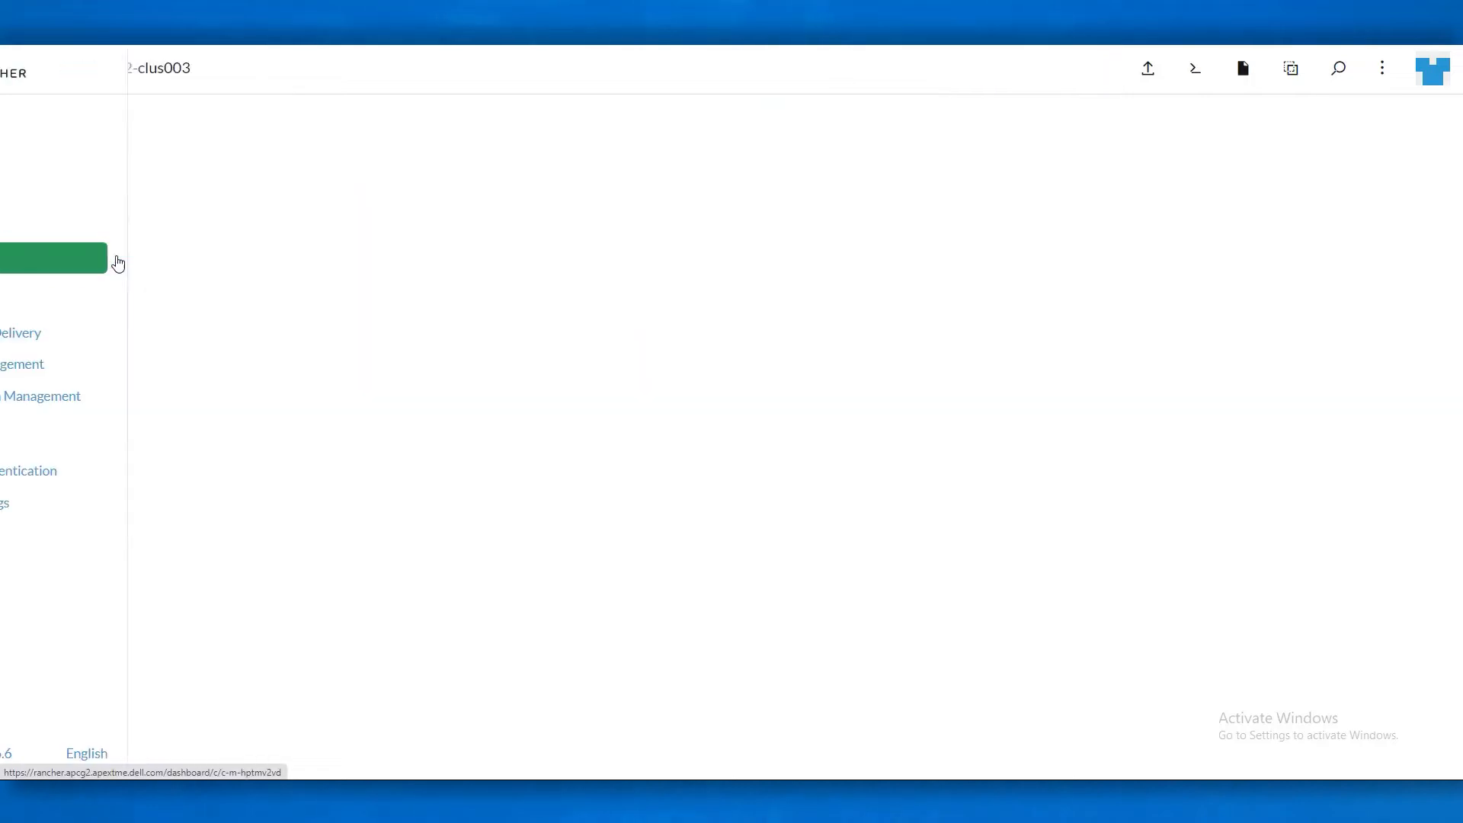
pyautogui.click(98, 170)
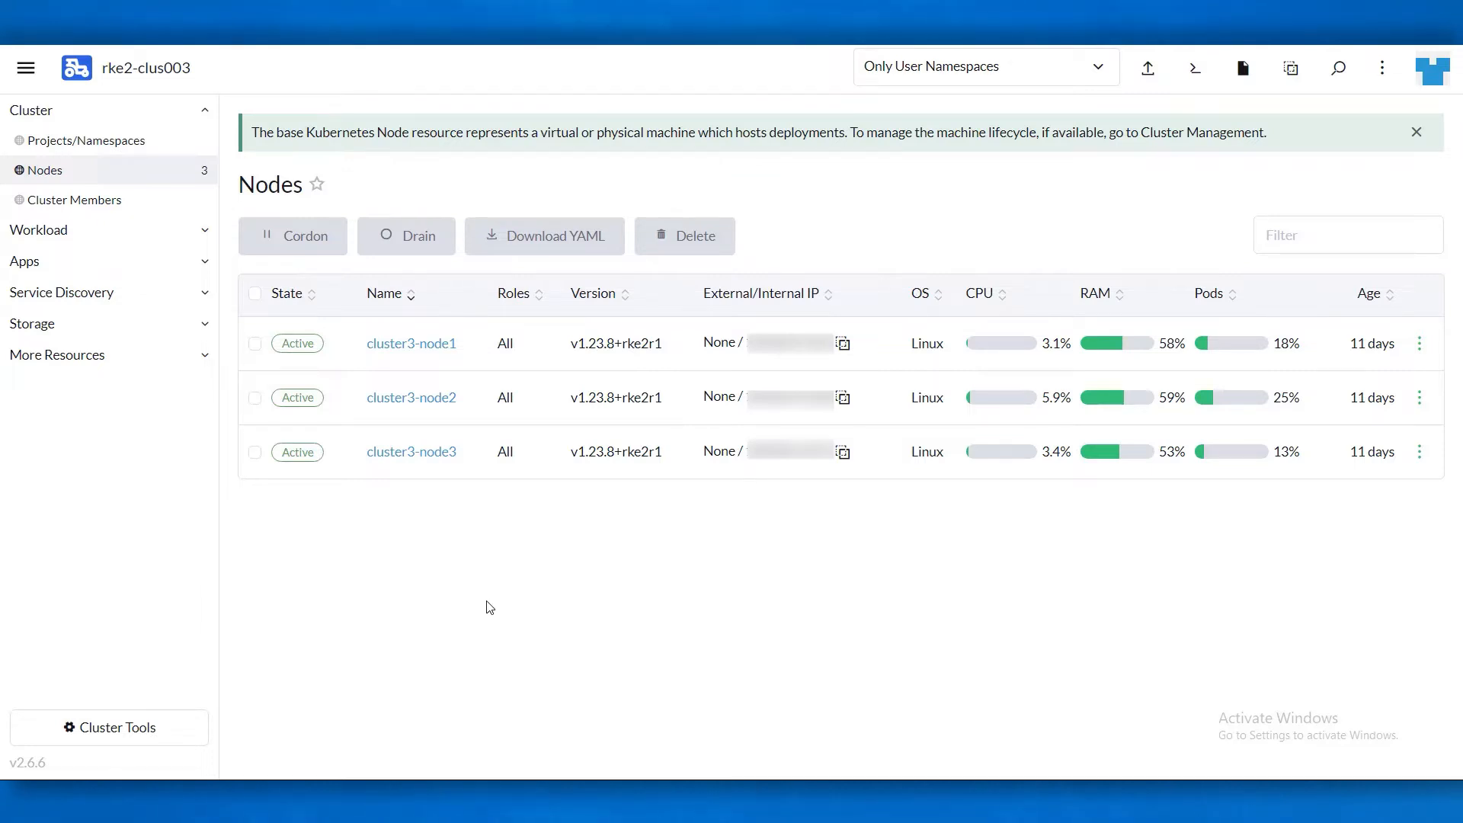
# Return to the home page, reopen the node list of rke2-clus002, and mark cluster2-node1.
pyautogui.click(26, 66)
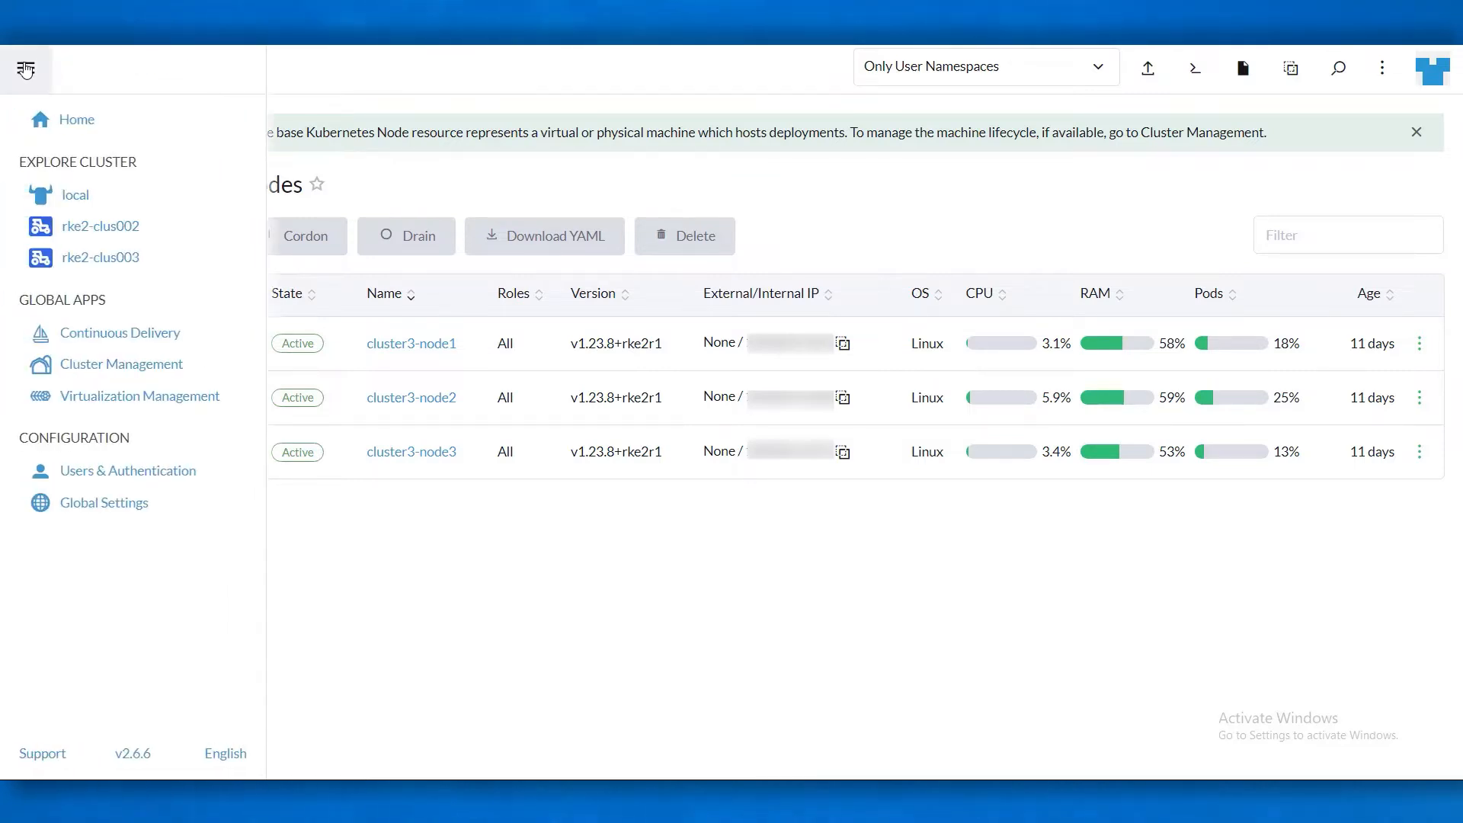
pyautogui.click(76, 118)
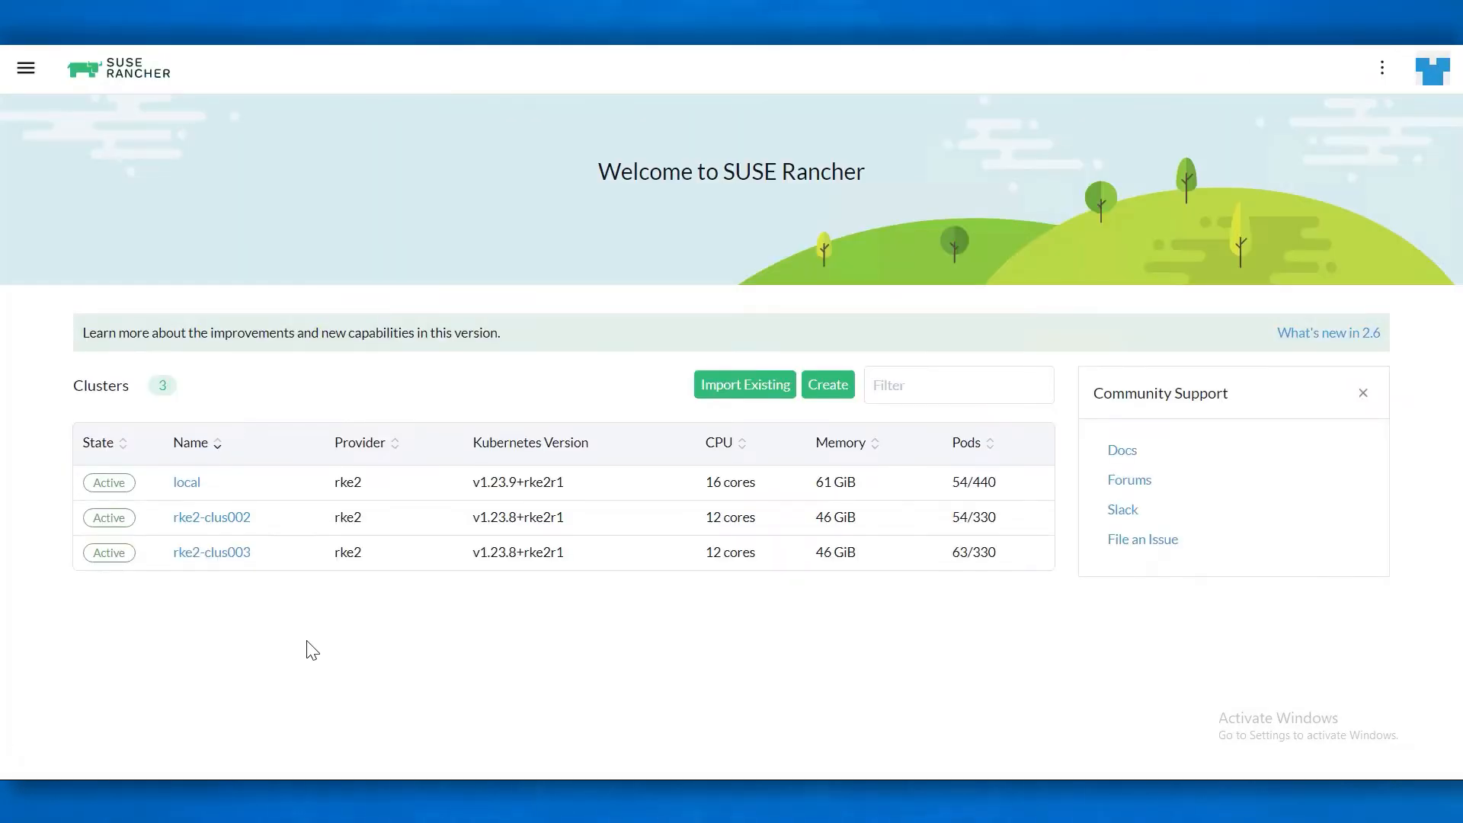
pyautogui.click(248, 520)
pyautogui.click(172, 172)
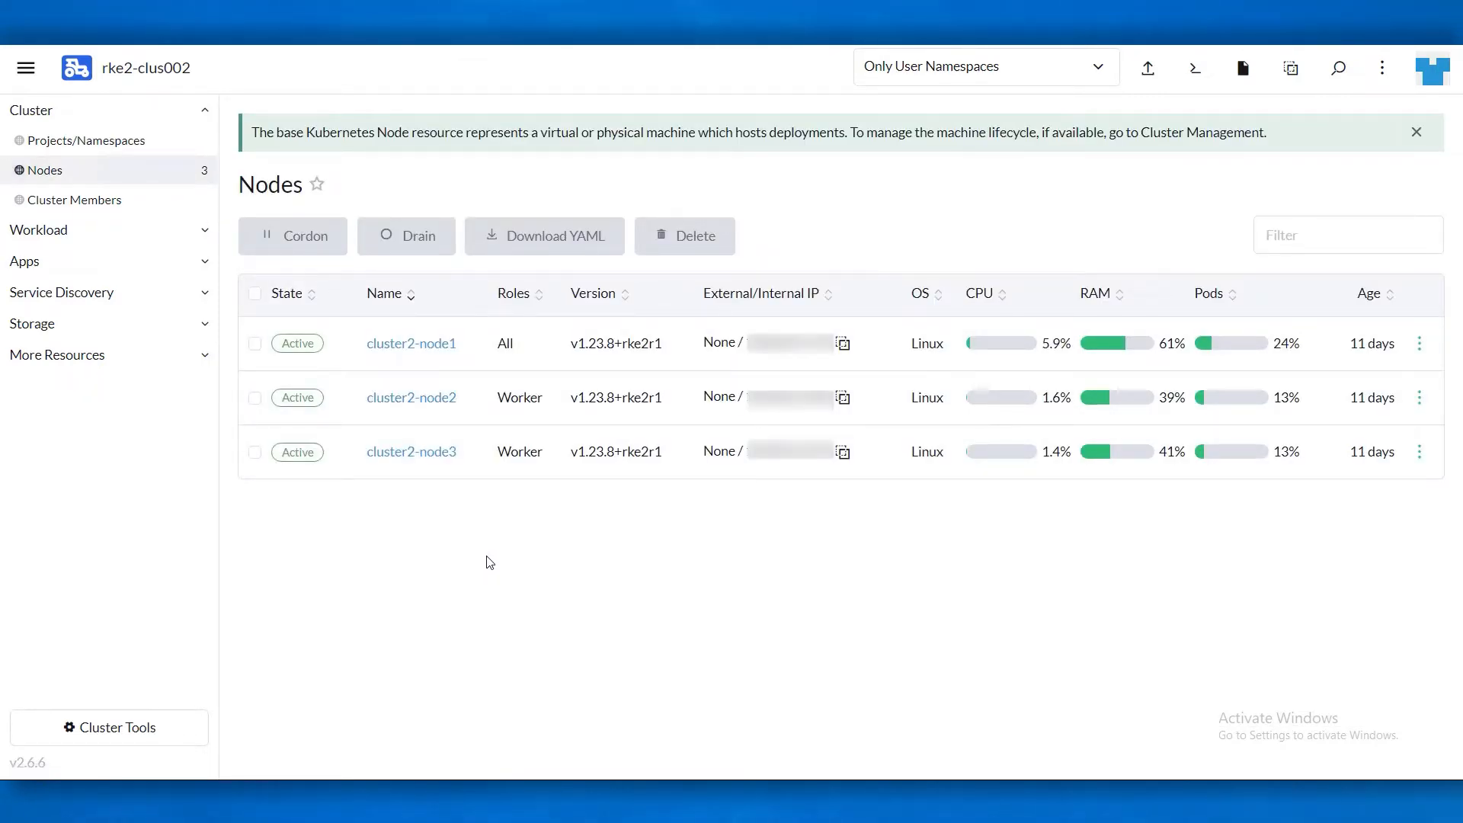
pyautogui.click(255, 343)
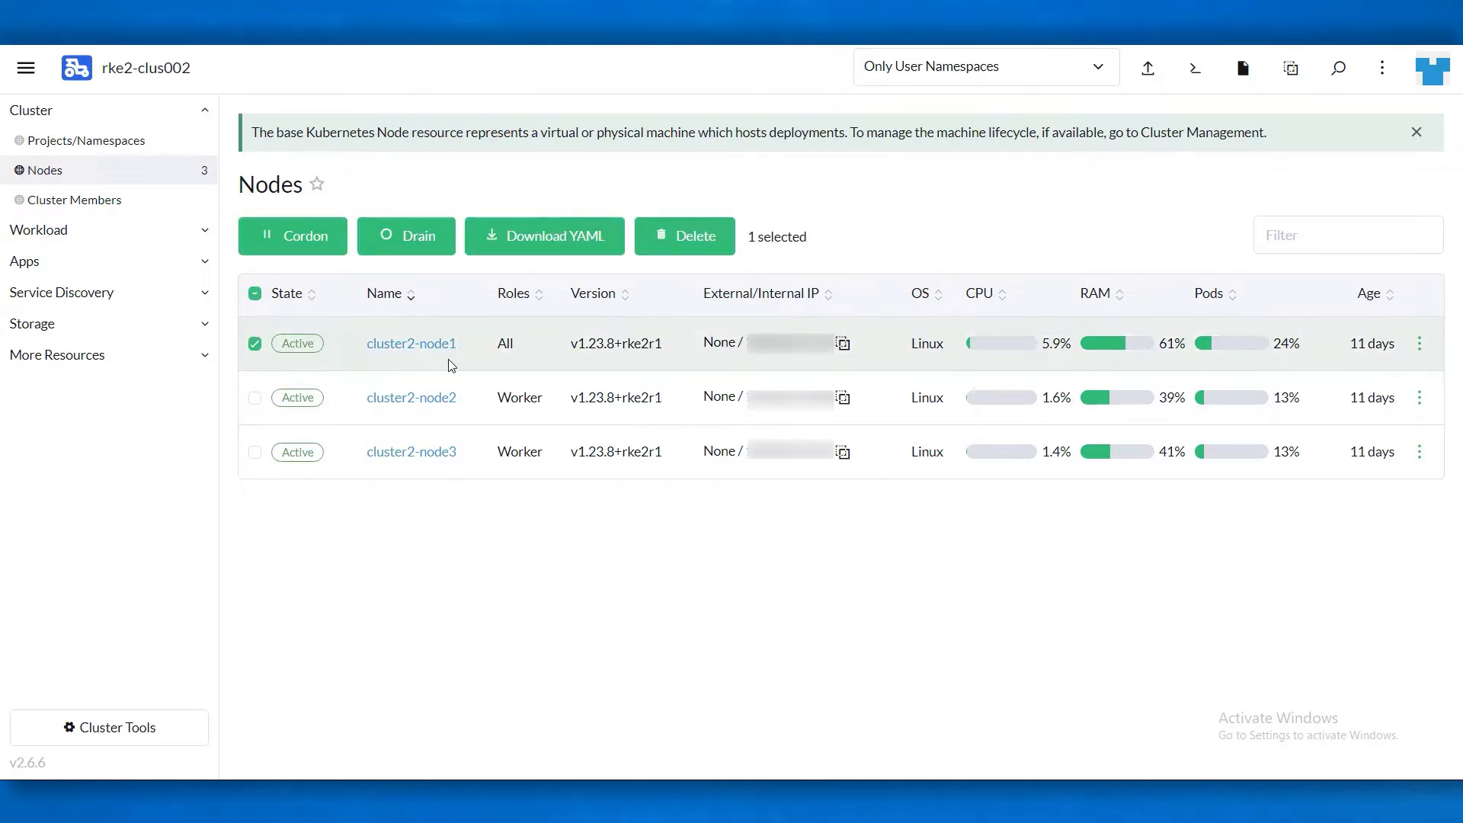
# Switch to the cluster rke2-clus003 and examine the roles of its nodes.
pyautogui.click(26, 69)
pyautogui.click(136, 263)
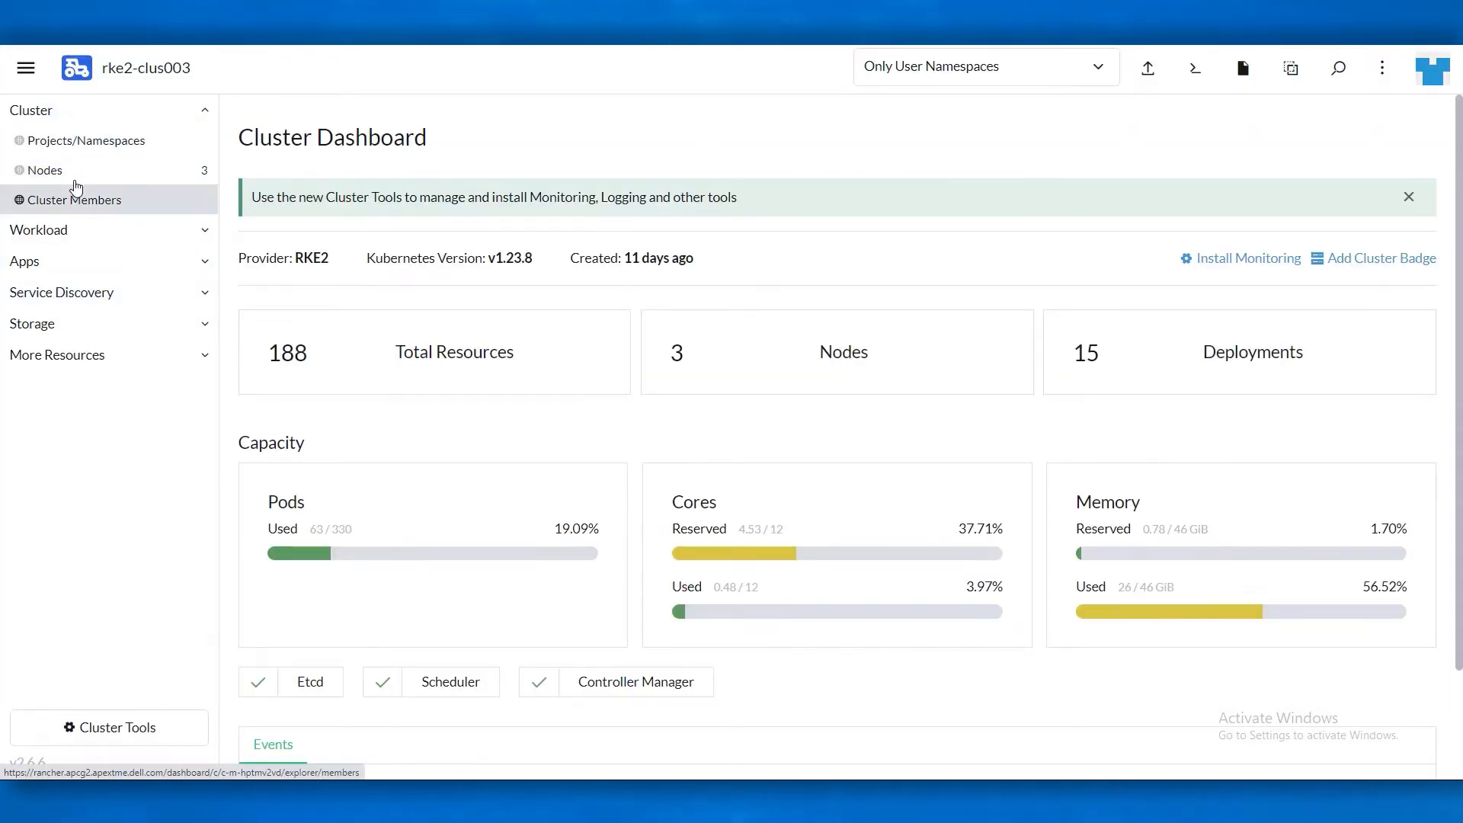
pyautogui.click(75, 172)
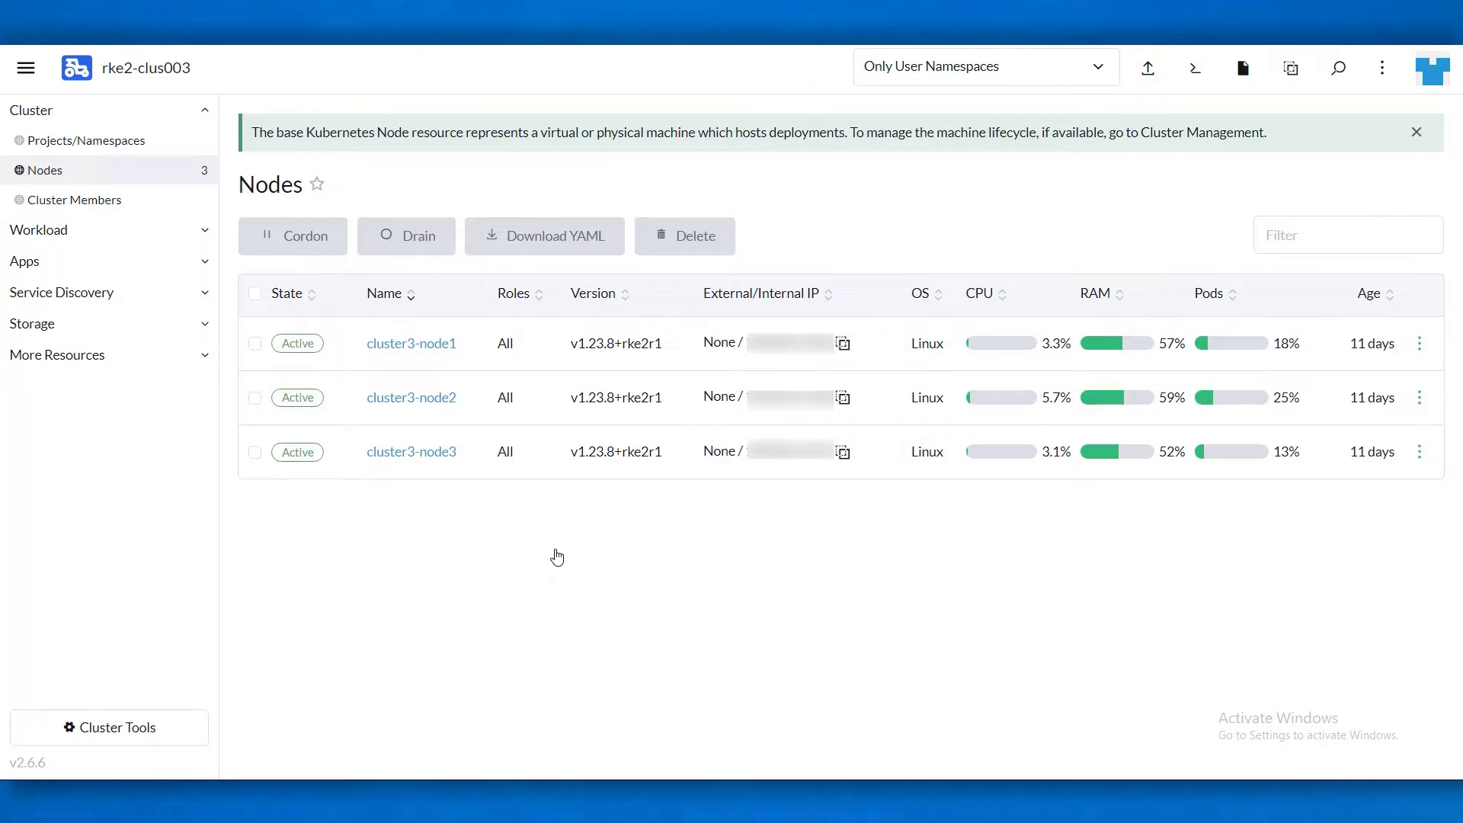
# Check the storage classes of rke2-clus003 and return to its node list.
pyautogui.click(157, 324)
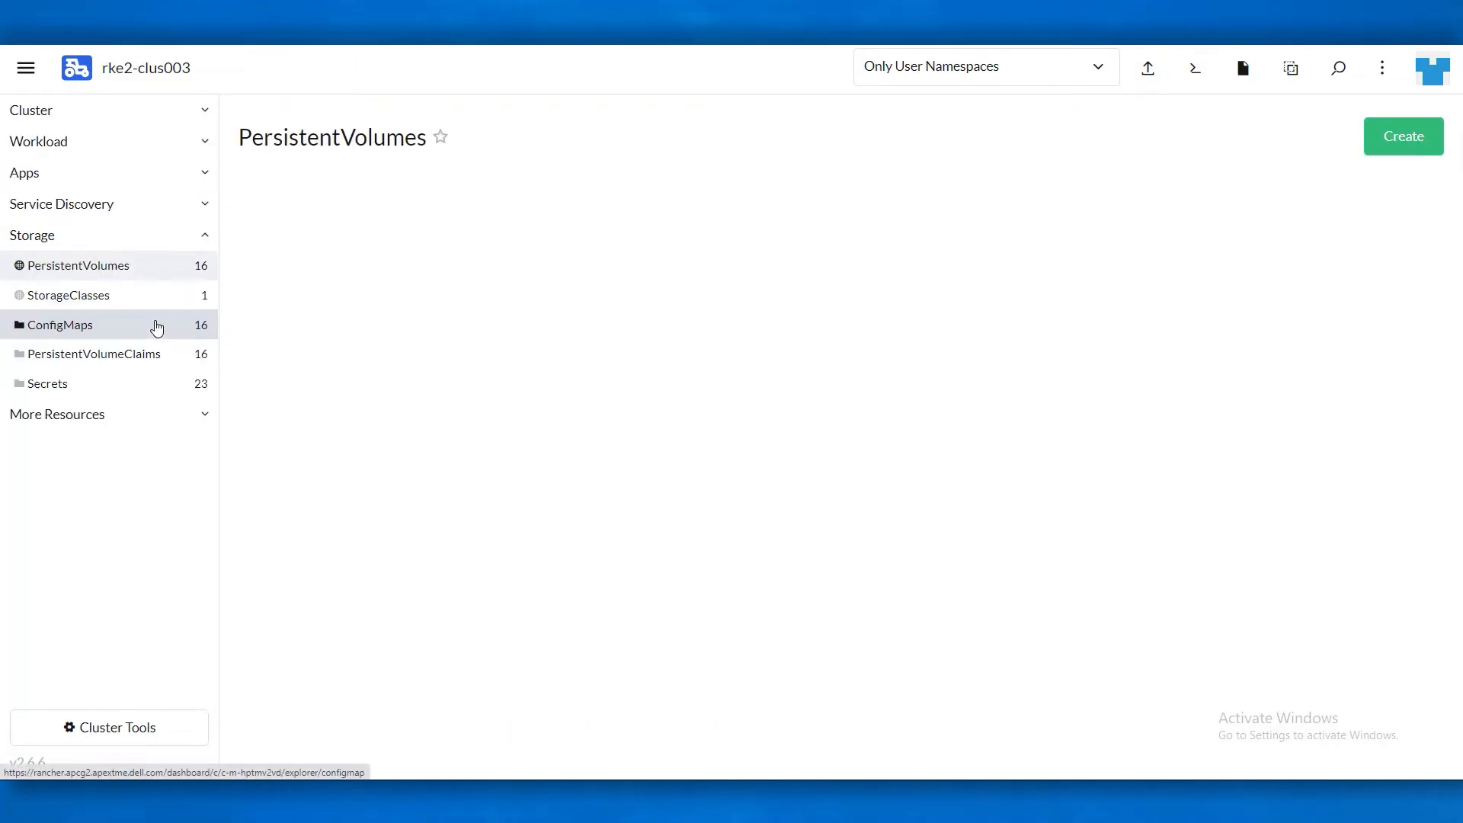
pyautogui.click(146, 297)
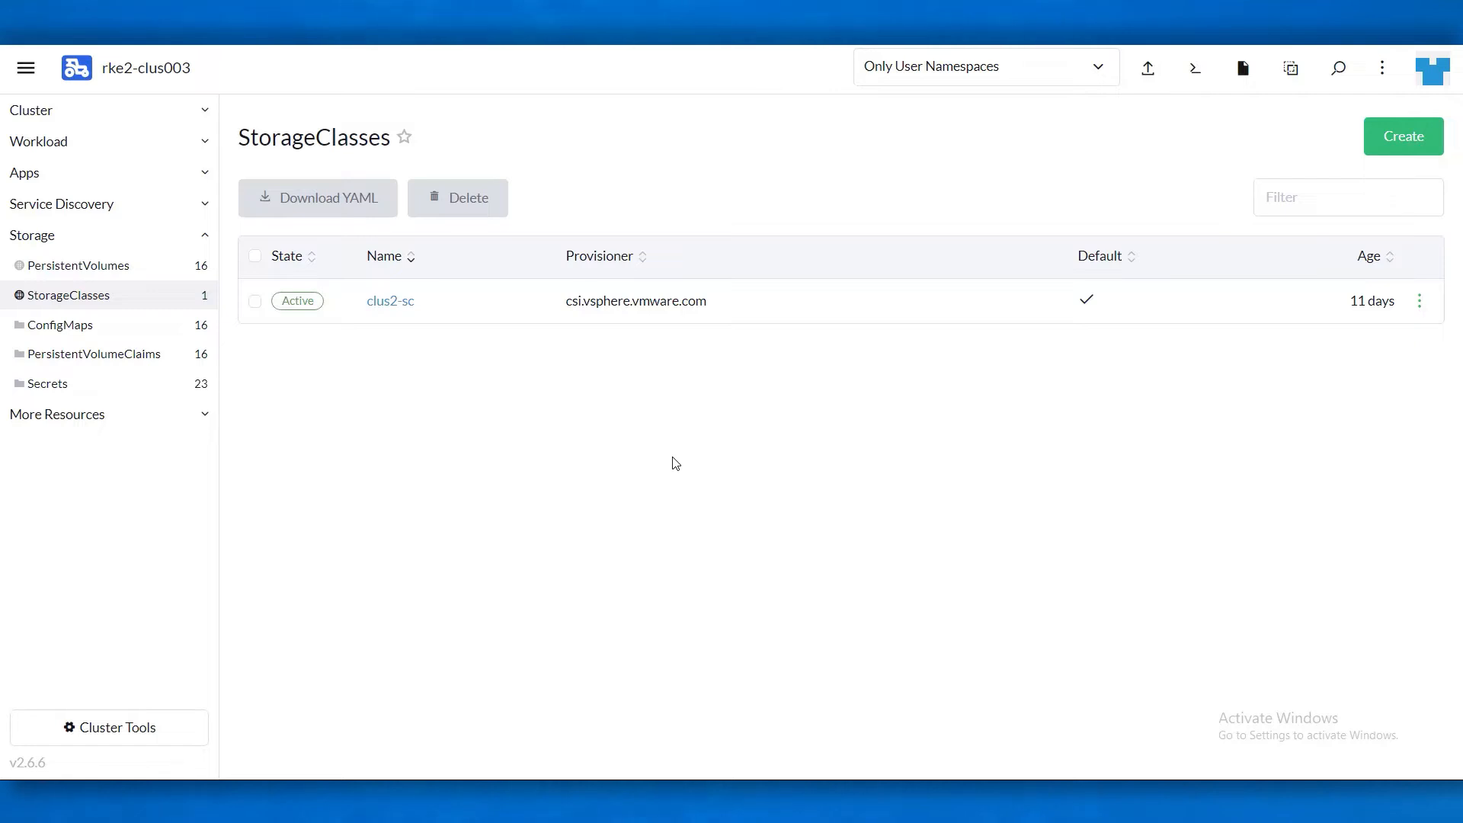
pyautogui.click(88, 111)
pyautogui.click(45, 170)
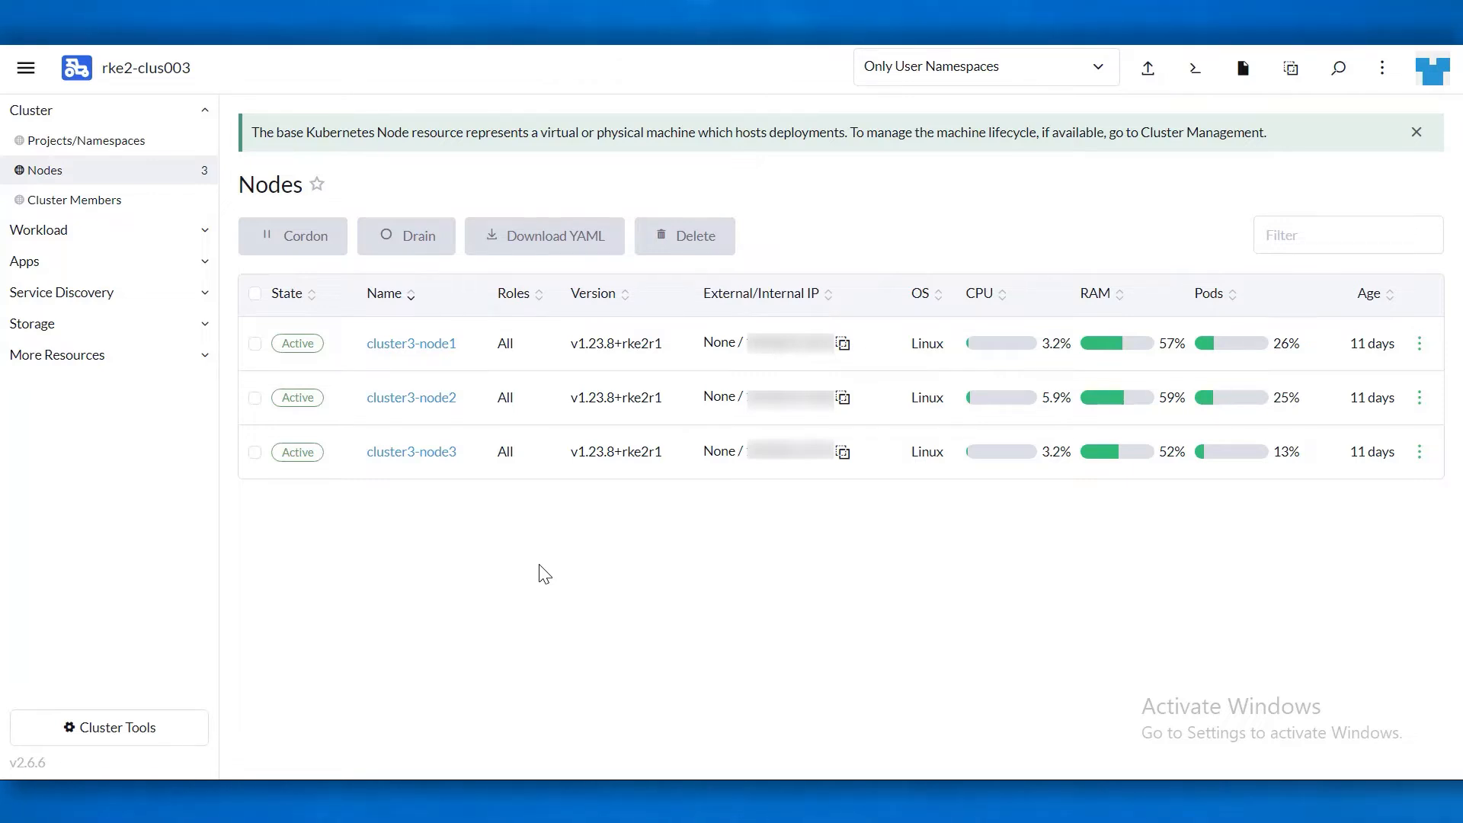
# Open the YAML of rke2-clus003 in Cluster Management and examine its tls-san entry.
pyautogui.click(23, 75)
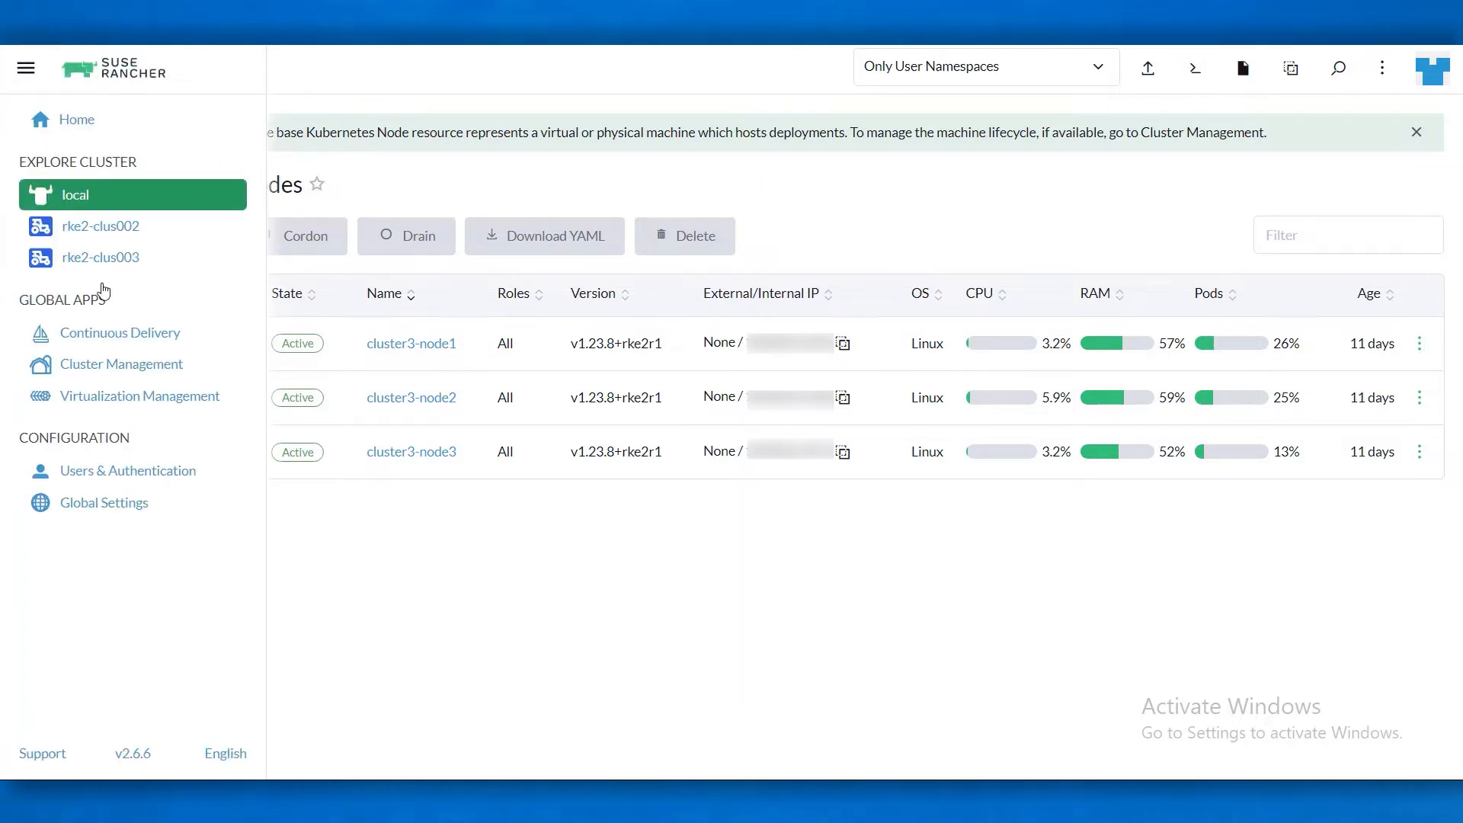
pyautogui.click(122, 370)
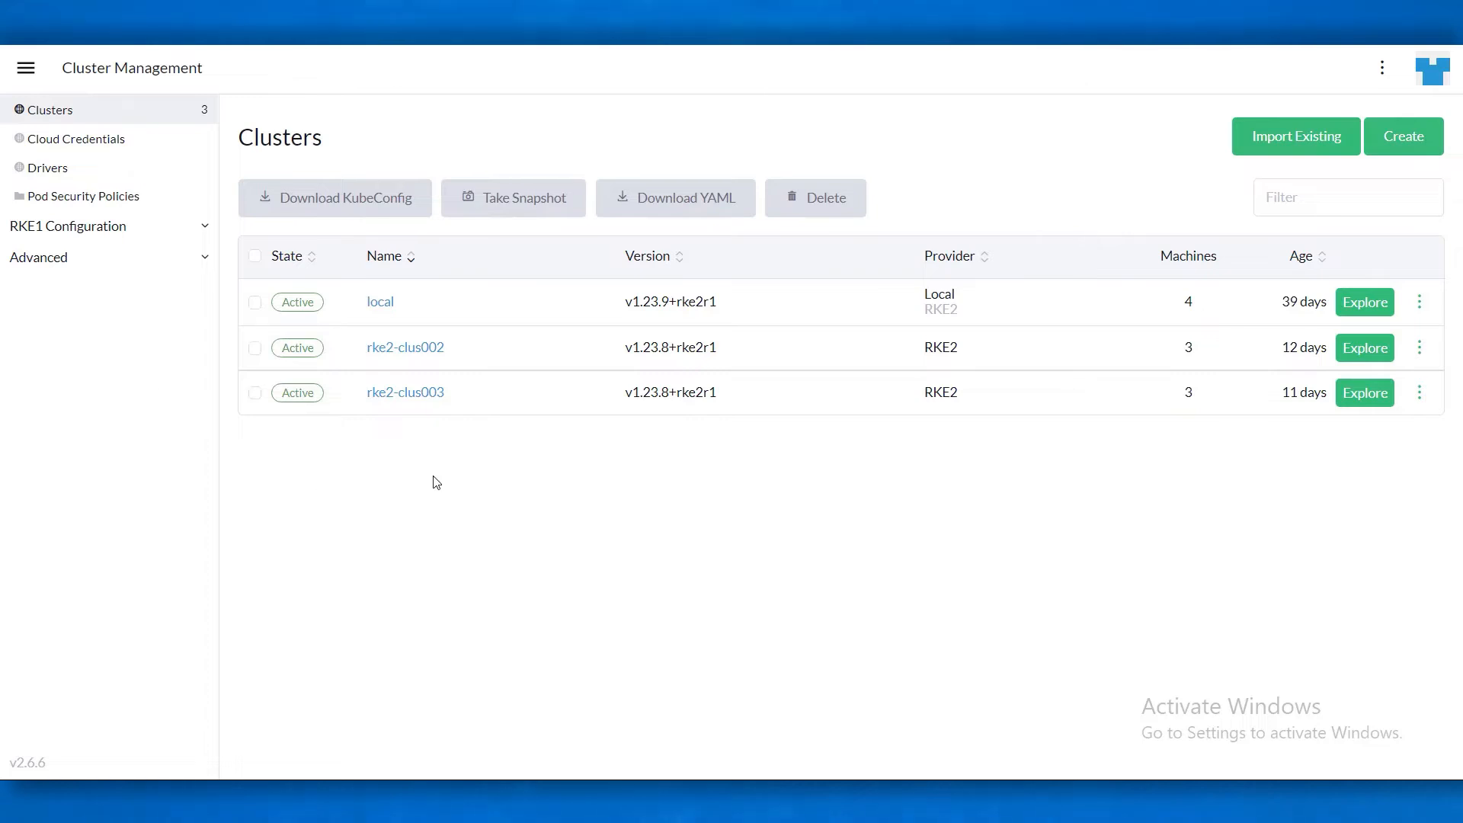
pyautogui.click(423, 404)
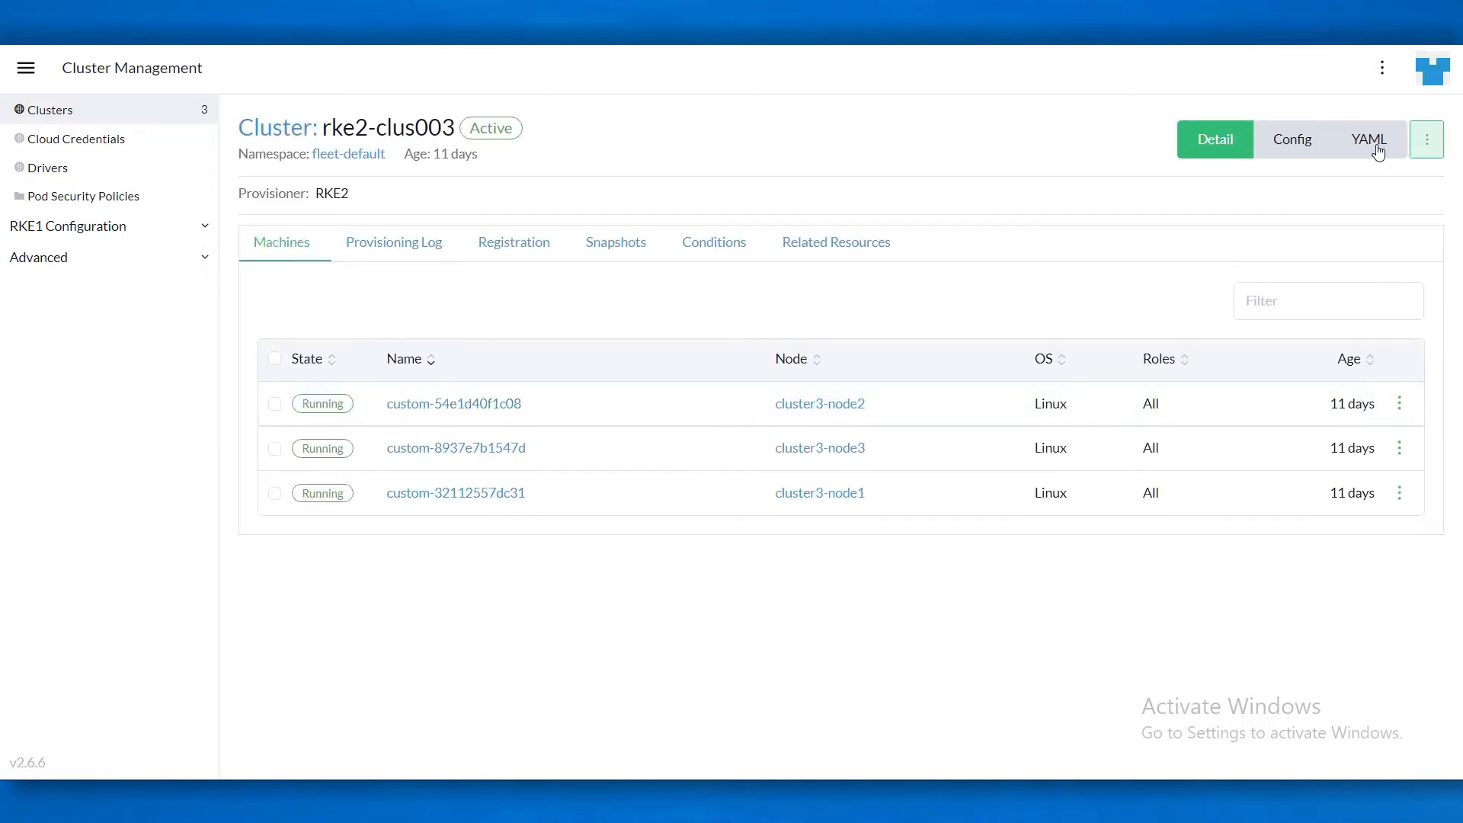
pyautogui.click(1378, 144)
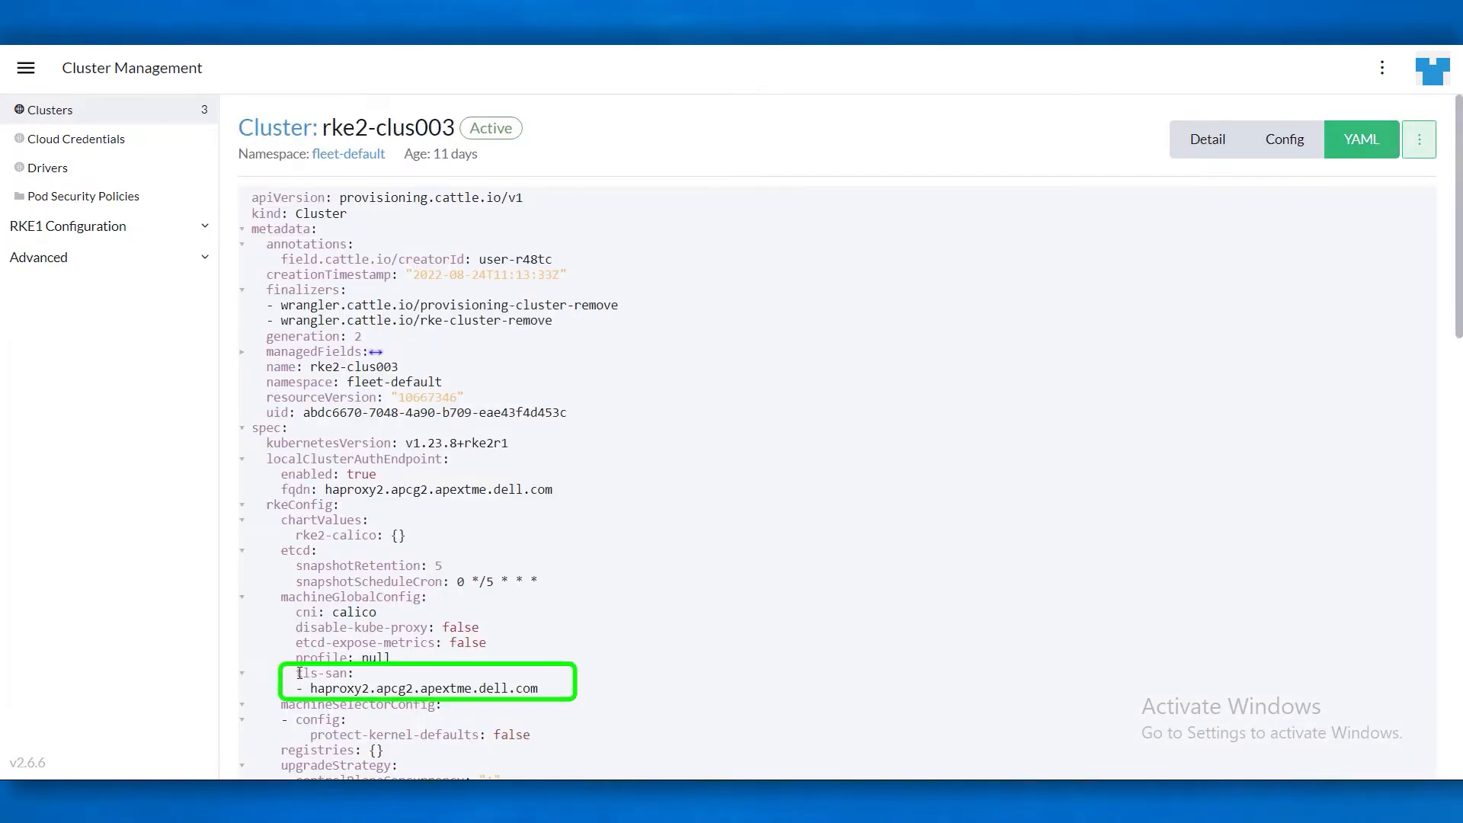
pyautogui.moveTo(299, 672); pyautogui.dragTo(524, 690)
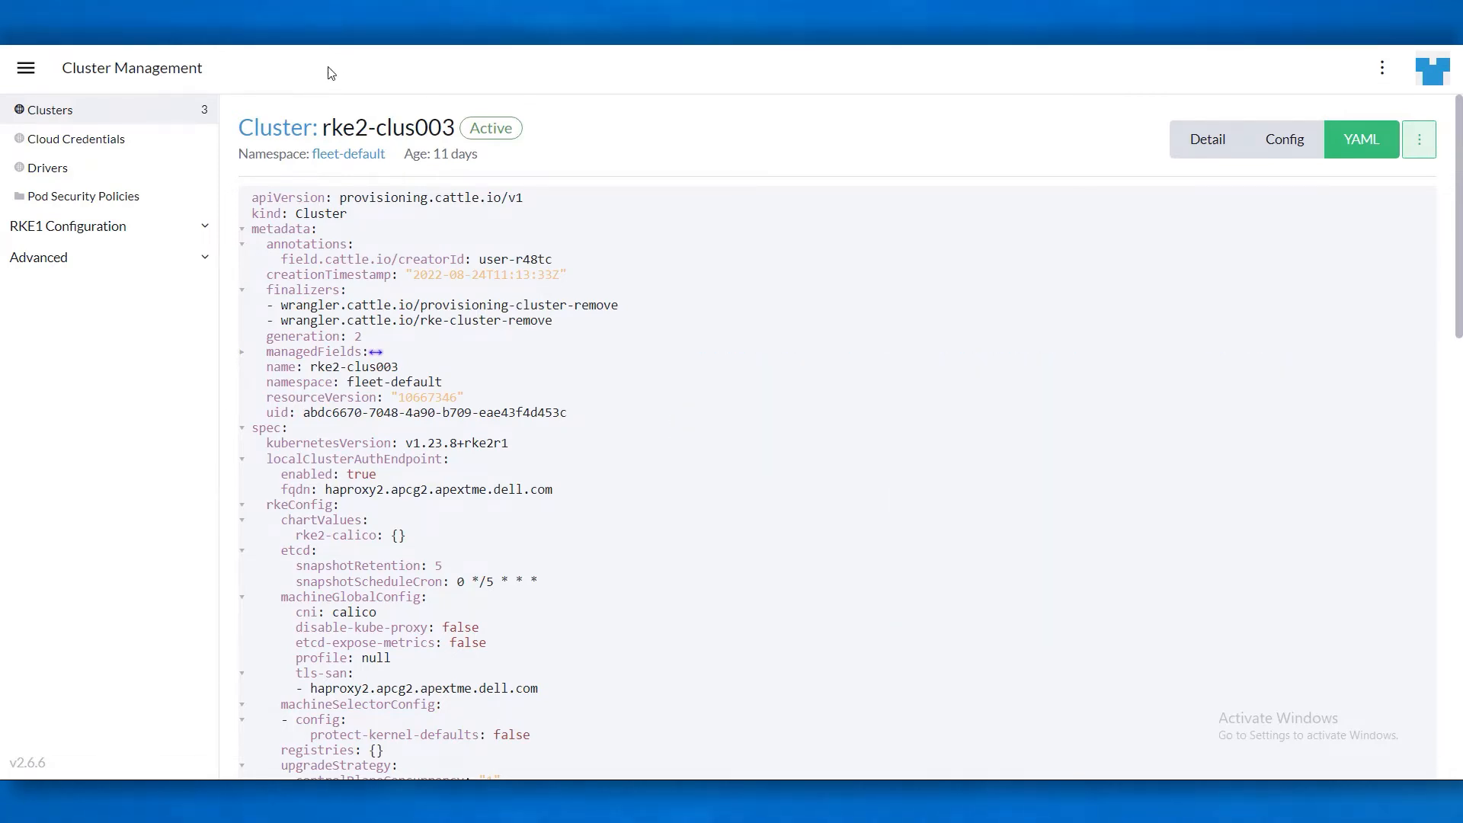
# Explore rke2-clus003 and open the details of the wordpress-mysql deployment in the sql-clus1 namespace.
pyautogui.click(23, 72)
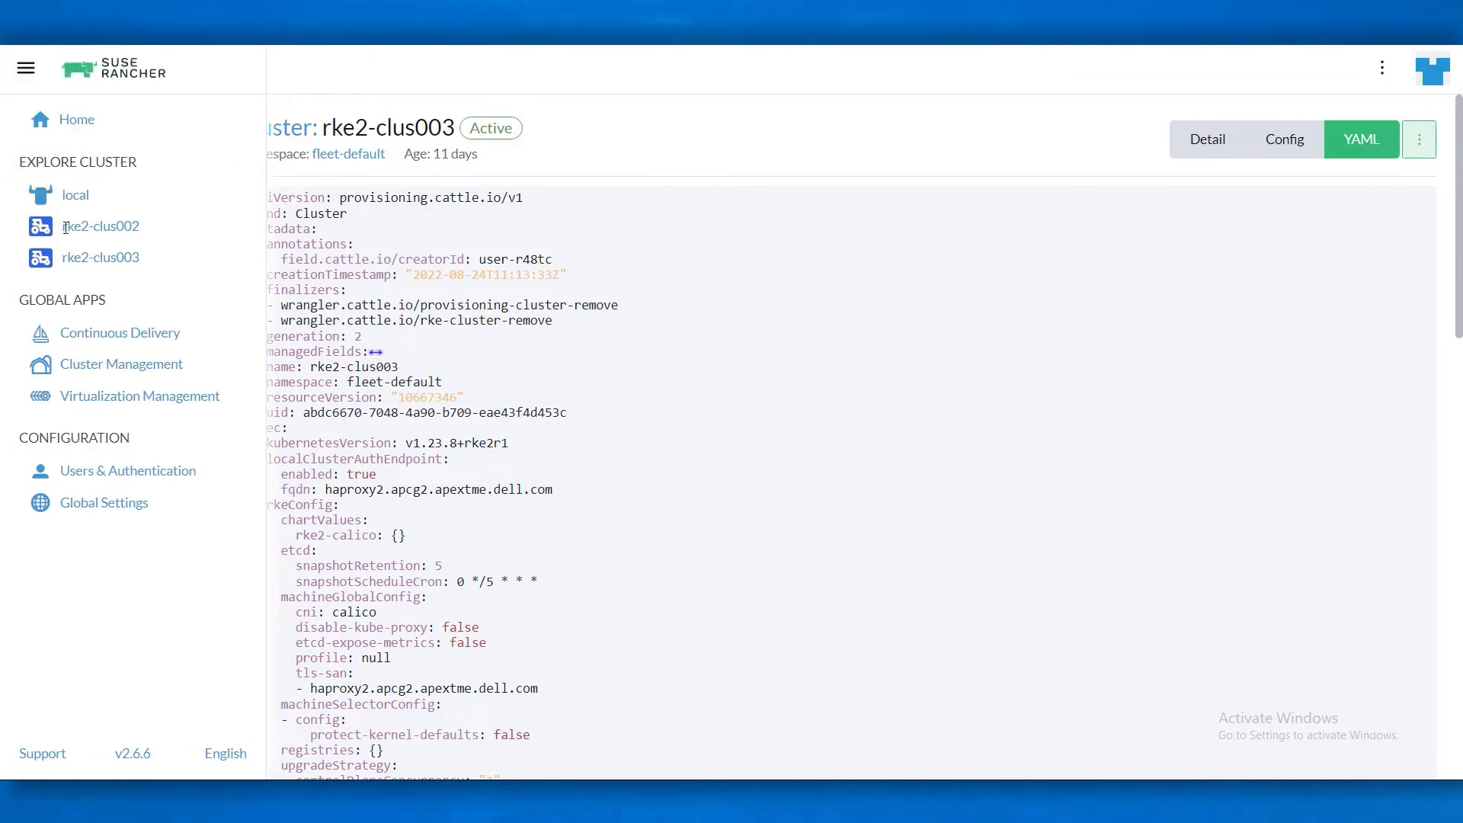
pyautogui.click(100, 259)
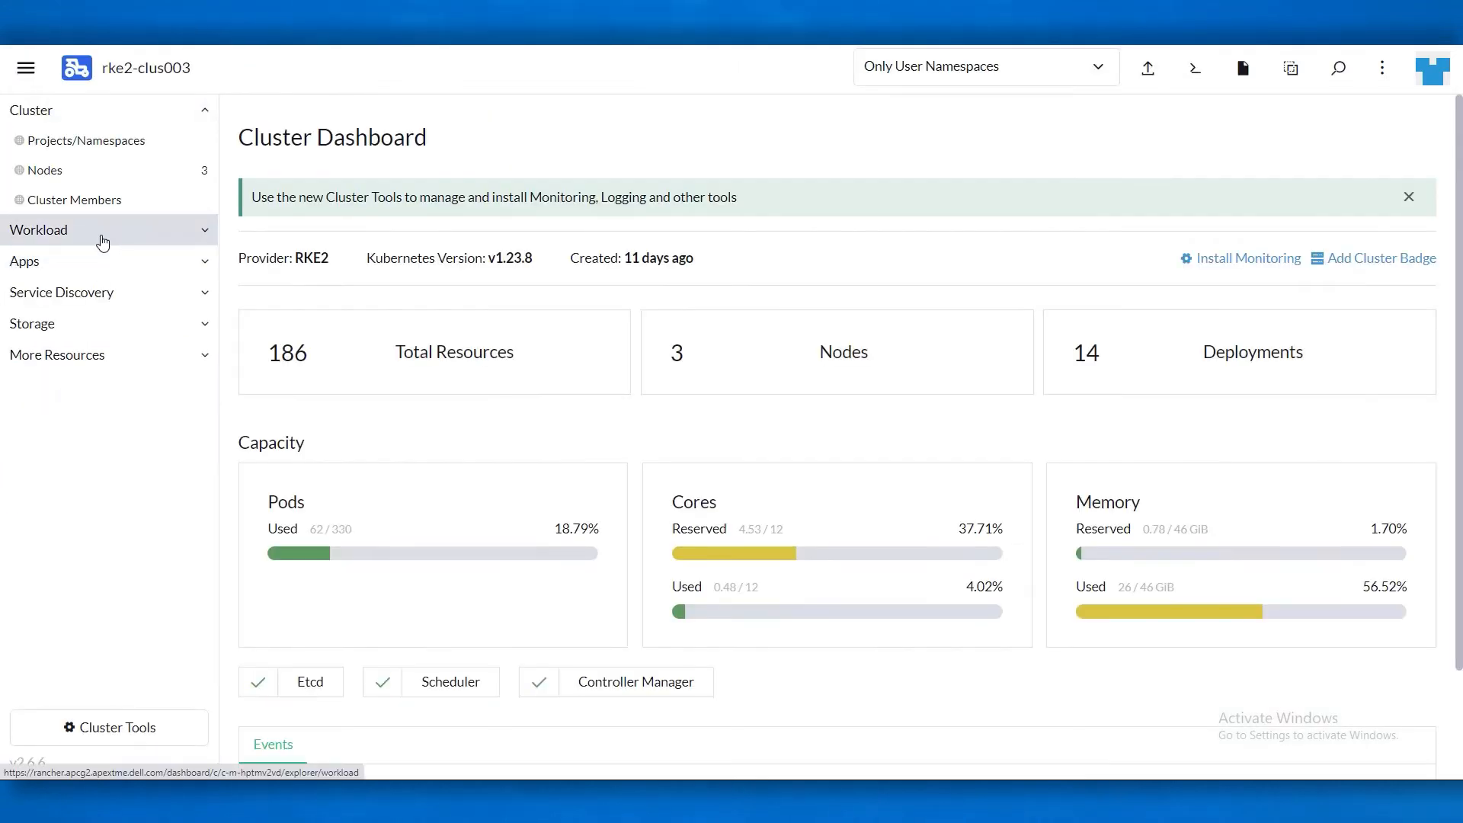
pyautogui.click(103, 241)
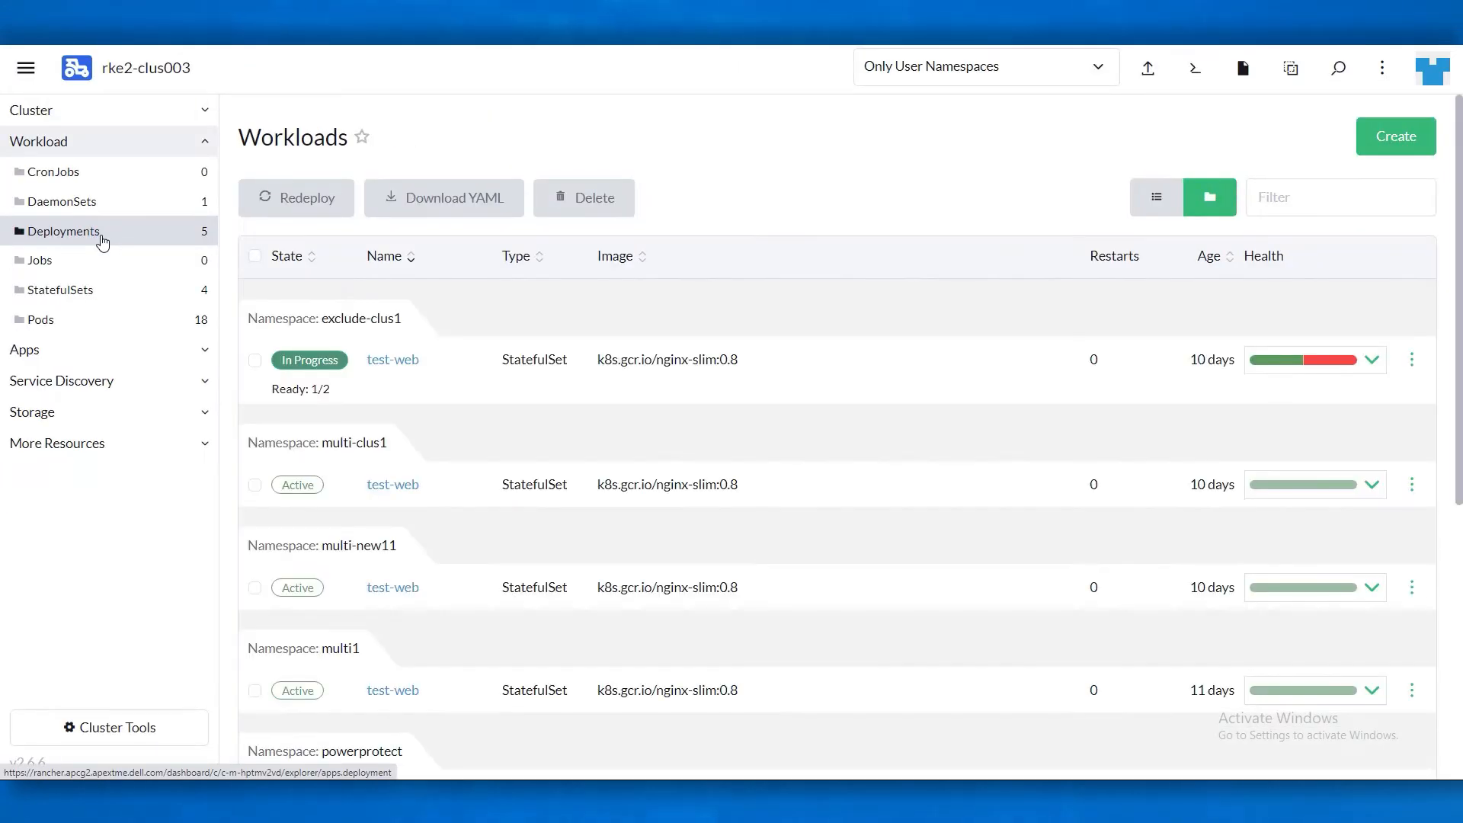
pyautogui.click(103, 241)
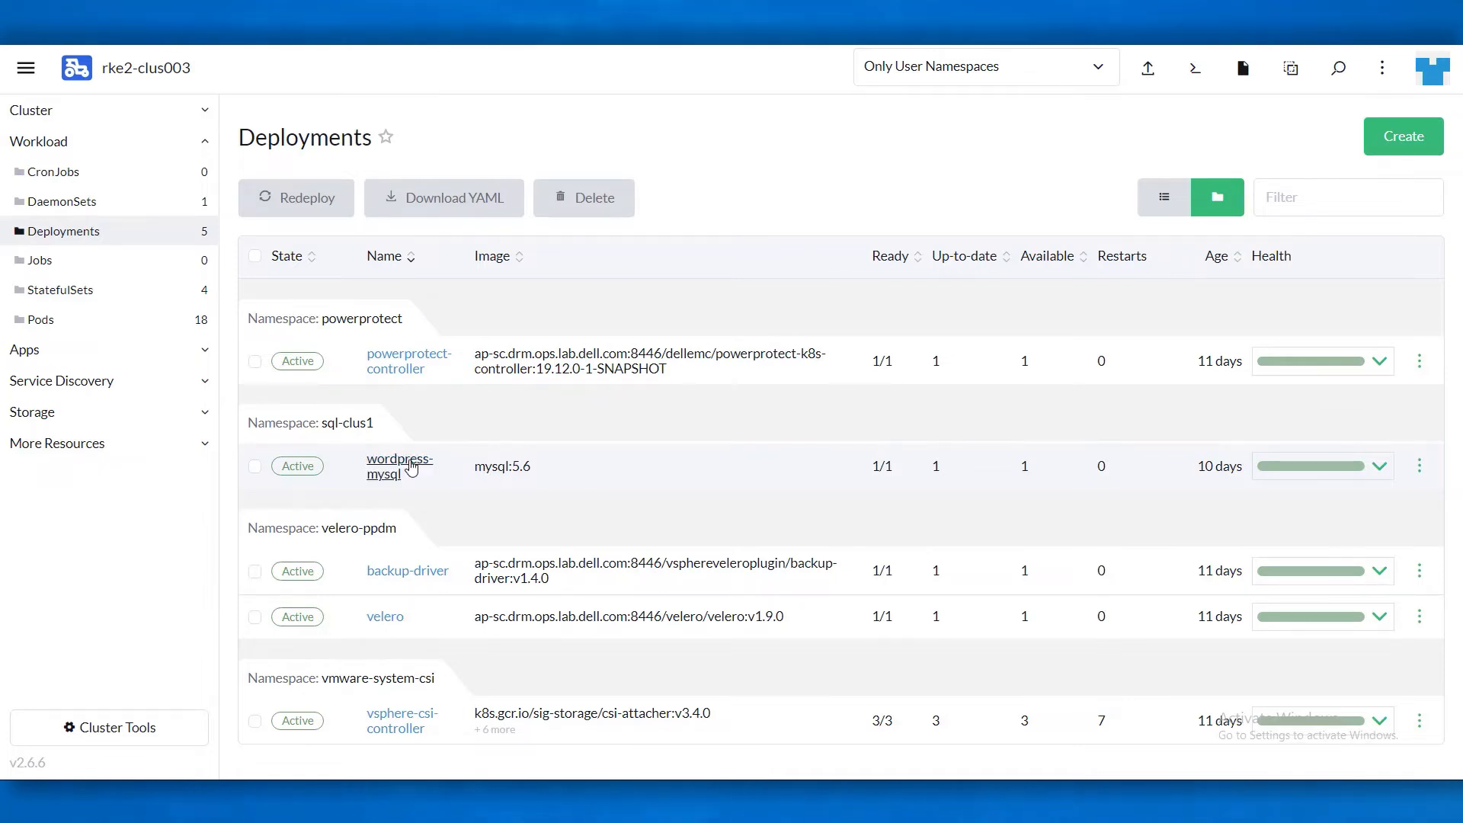
pyautogui.click(412, 468)
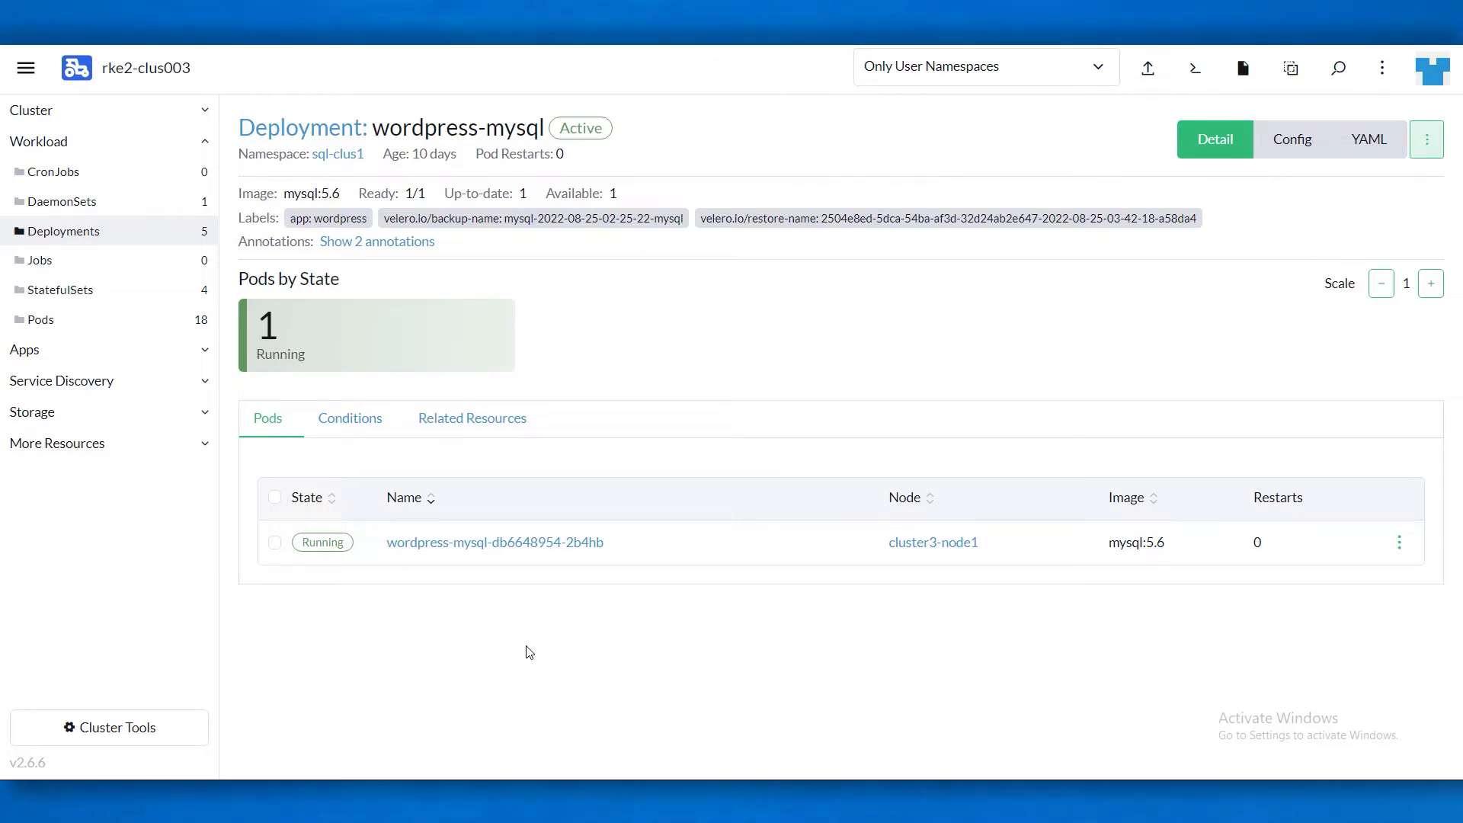
# Switch to the PuTTY session and list the cluster's nodes and namespaces with kubectl.
pyautogui.hotkey('alt', 'Tab')
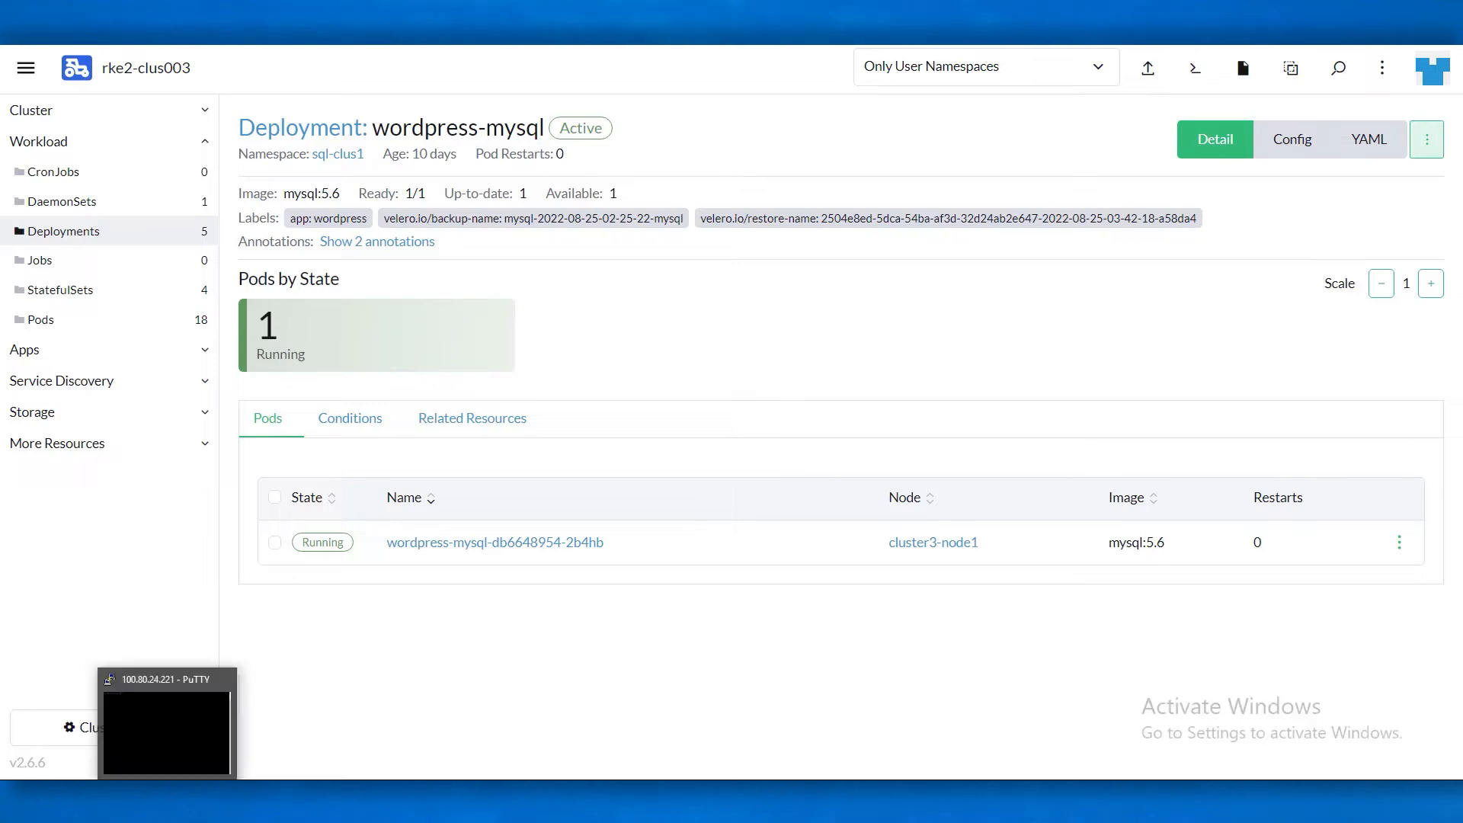
pyautogui.write('kubectl get nodes')
pyautogui.press('Return')
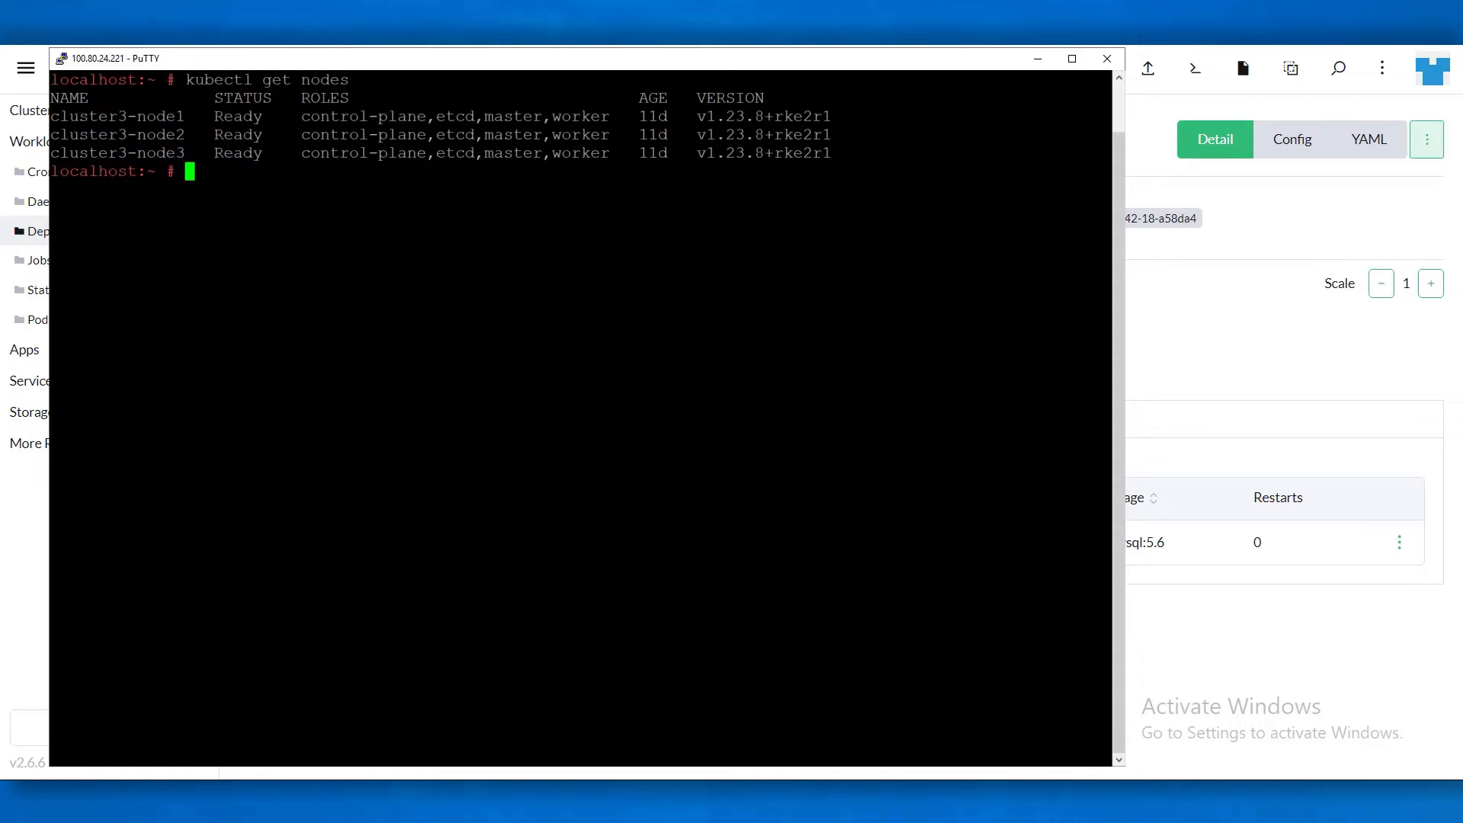
pyautogui.write('kubectl get ns')
pyautogui.press('Return')
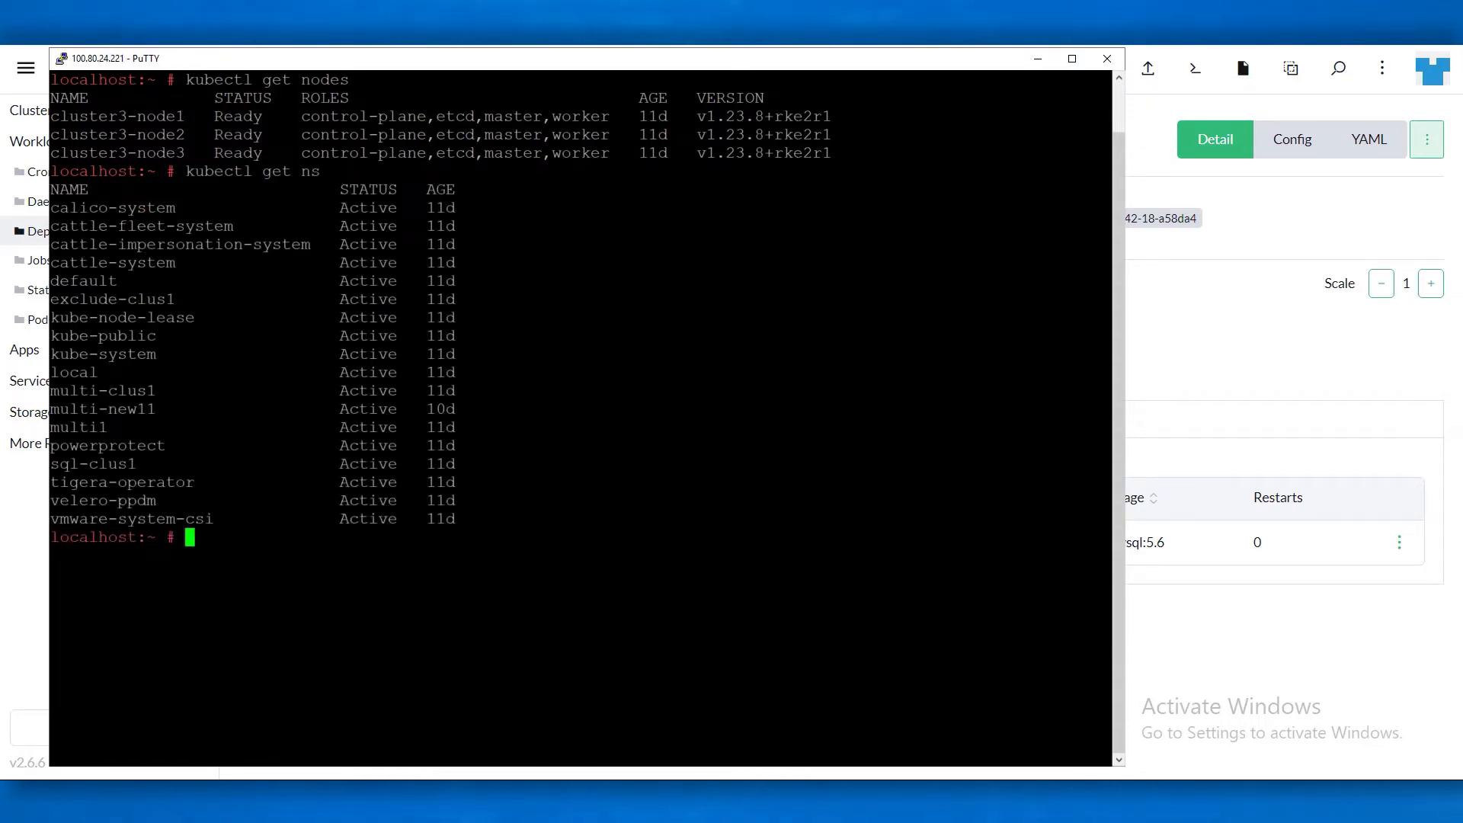
# List the pods in the sql-clus1 namespace with kubectl get pod -n sql-clus1.
pyautogui.doubleClick(93, 464)
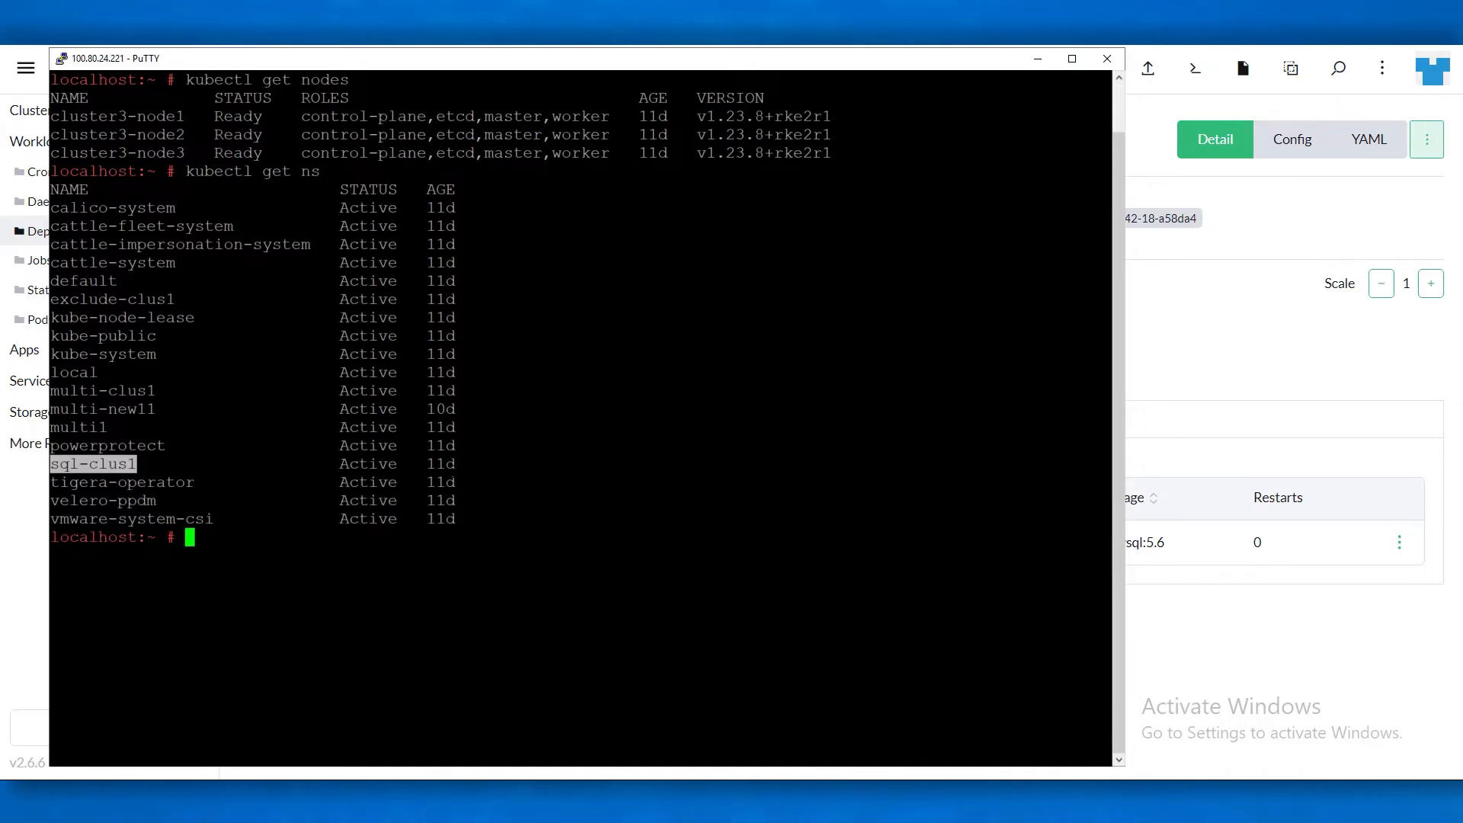
pyautogui.click(137, 464)
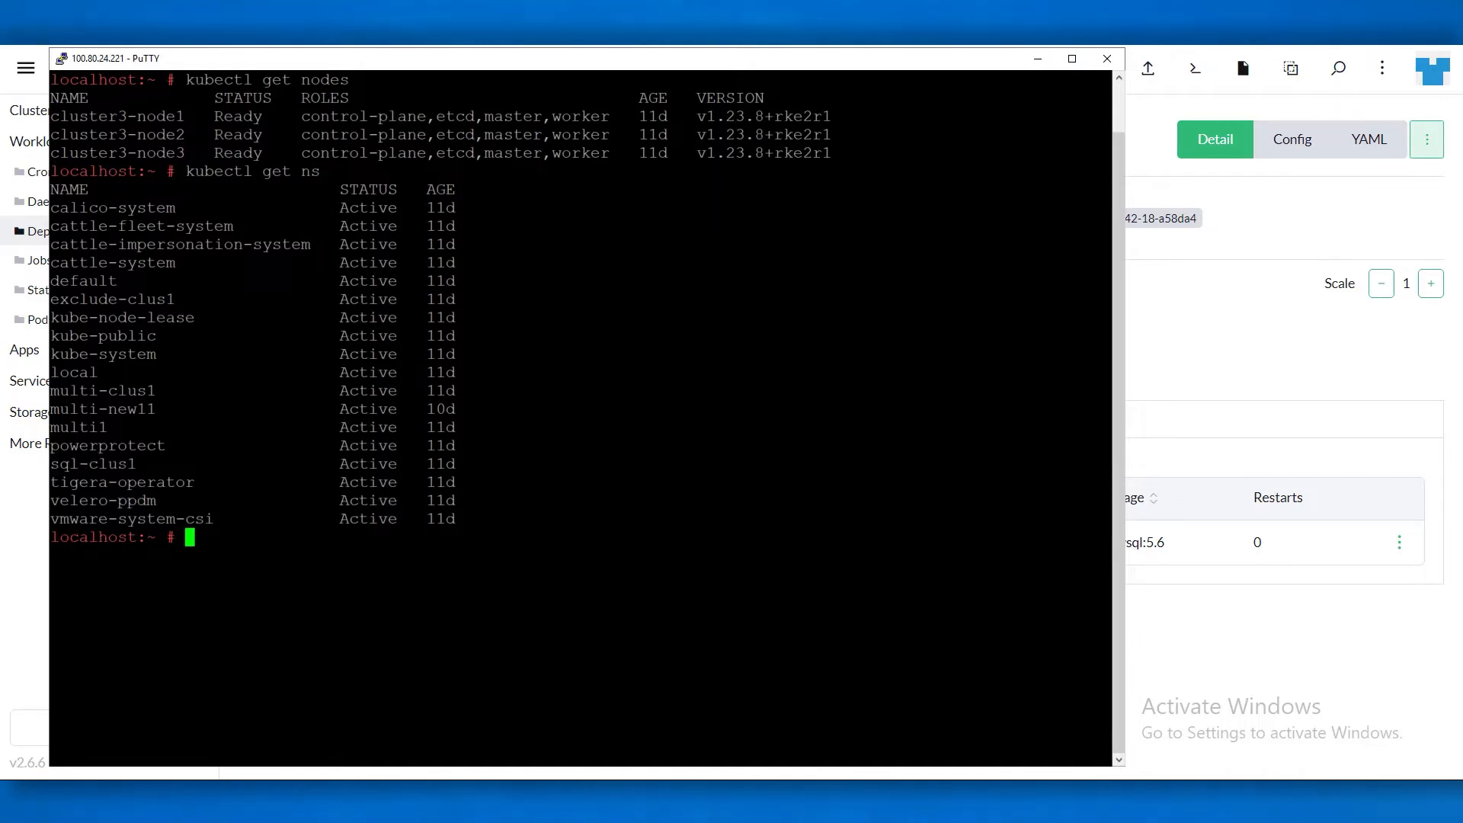
pyautogui.write('kubectl get pod -n sql-clus1')
pyautogui.press('Return')
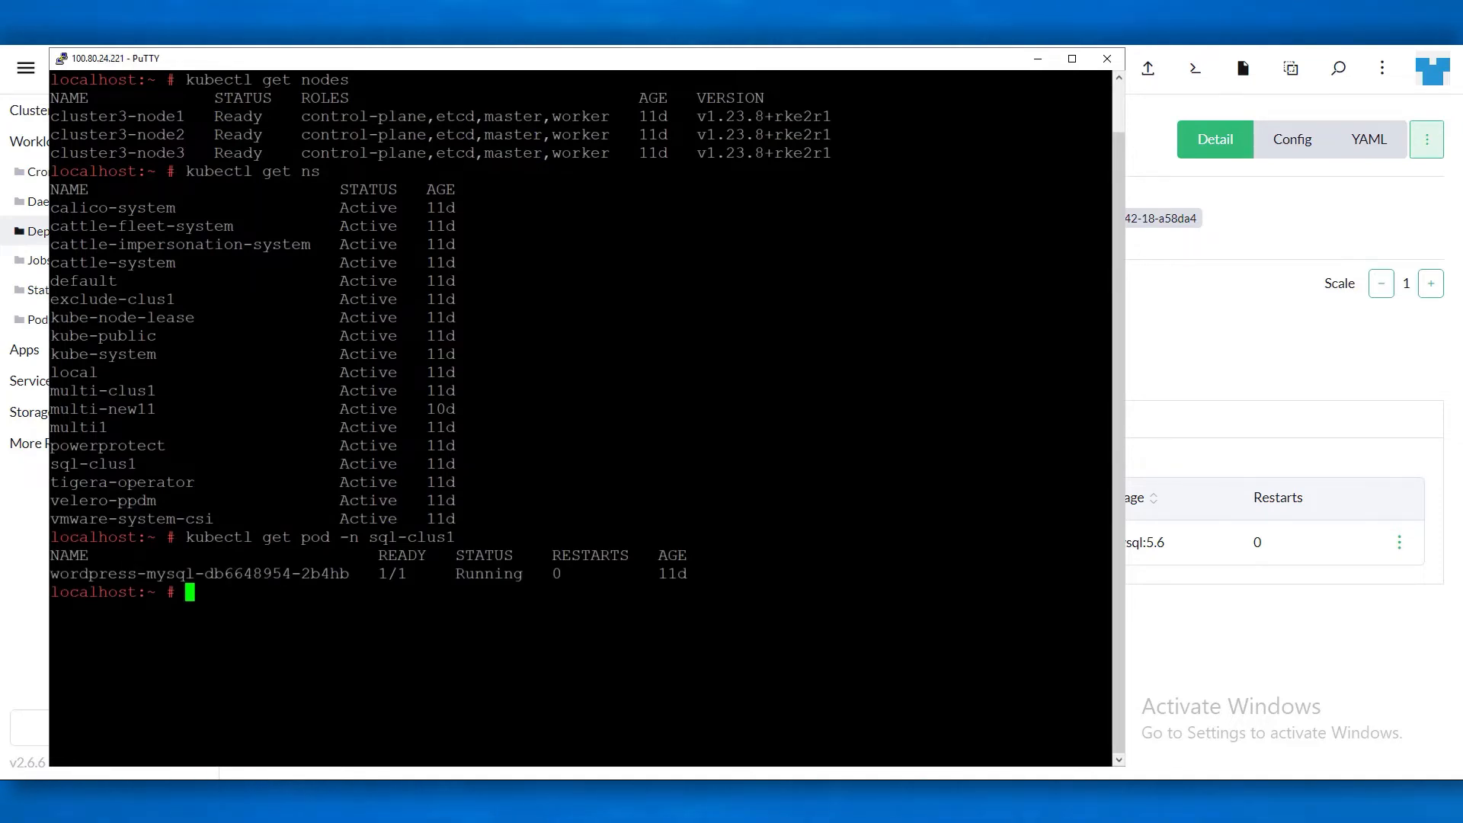
# Open an interactive bash shell in pod wordpress-mysql-db6648954-2b4hb of the sql-clus1 namespace with kubectl exec -it.
pyautogui.write('kubectl exec -it')
pyautogui.doubleClick(200, 573)
pyautogui.rightClick(200, 573)
pyautogui.write('bash -n sql-clus1')
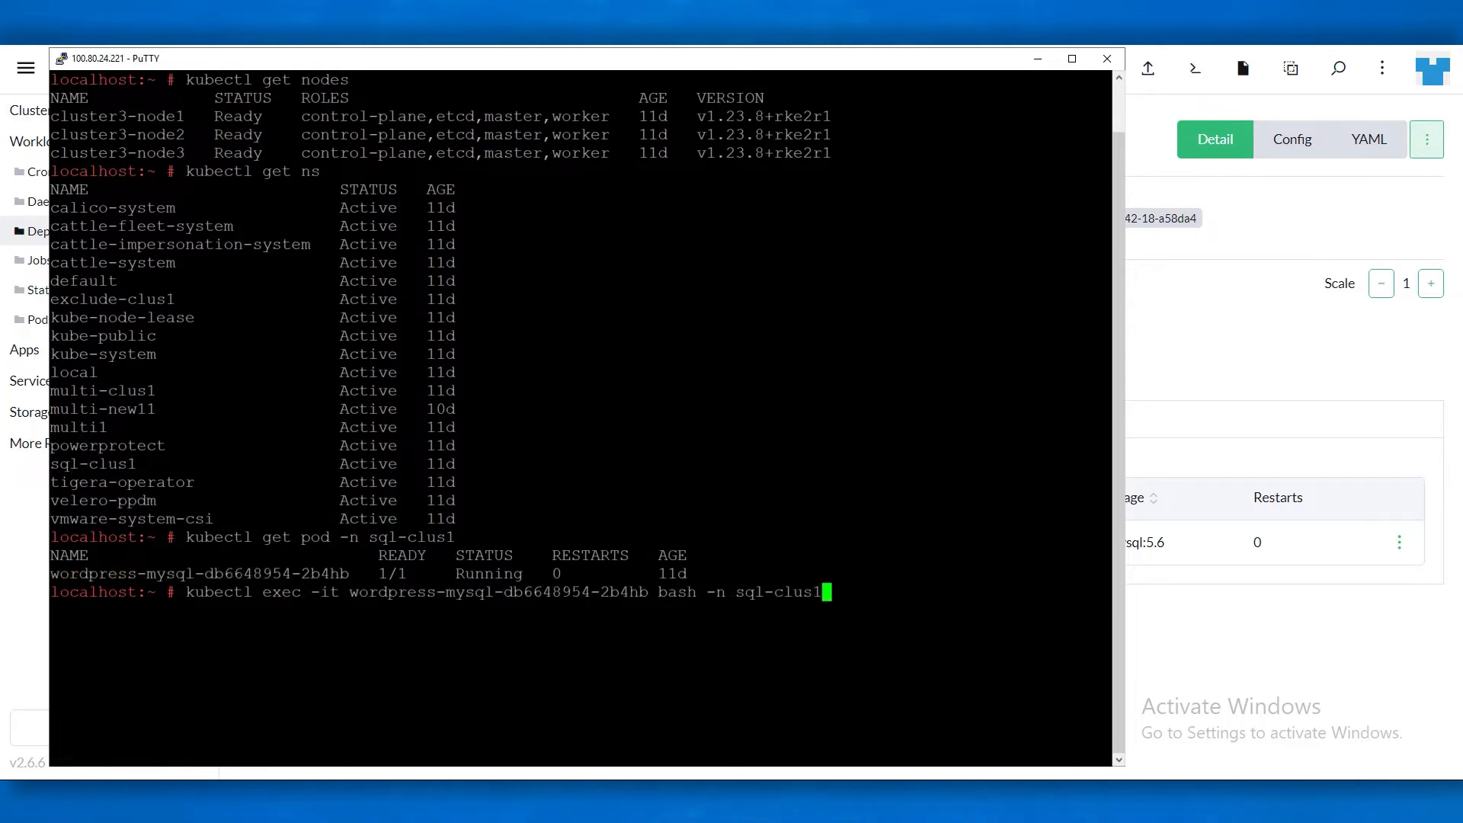
pyautogui.press('Return')
# Log in to MySQL as root with mysql -u root -p, entering the database password.
pyautogui.write('mysql -u root -p')
pyautogui.press('Return')
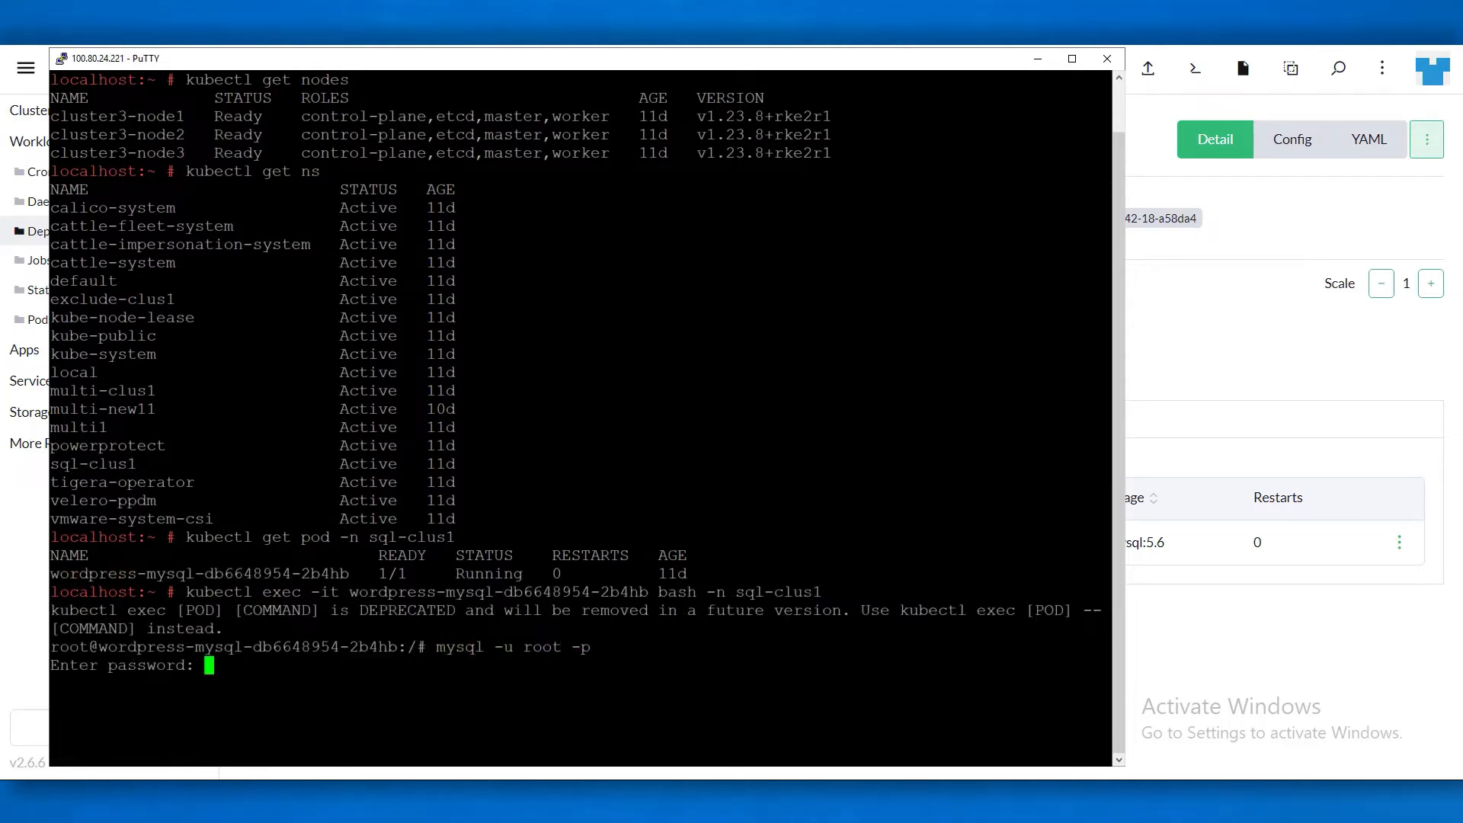
pyautogui.press('Return')
pyautogui.press('Return')
pyautogui.press('Return')
pyautogui.press('Return')
pyautogui.press('Return')
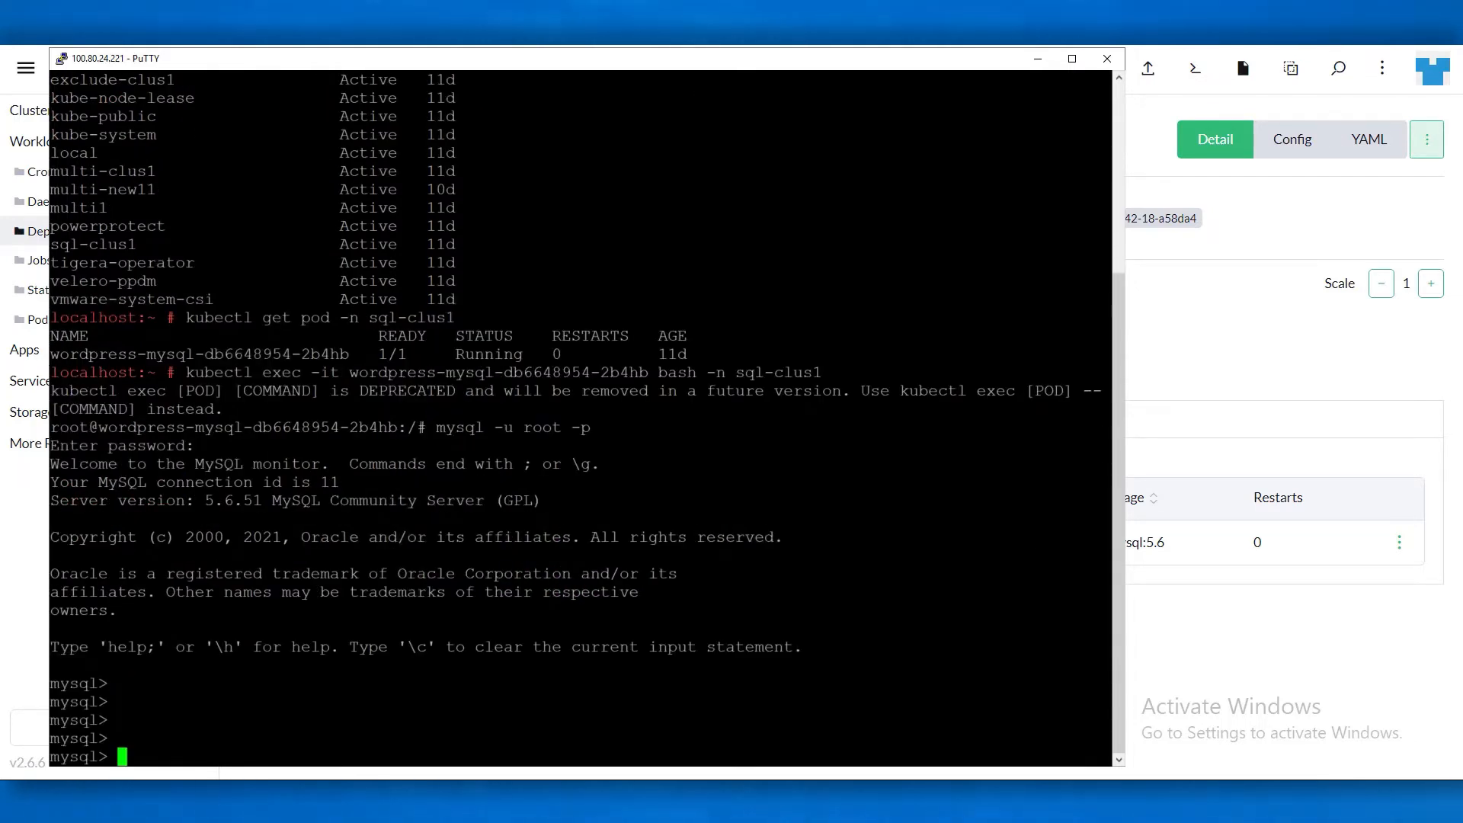
# List the MySQL databases with show databases; and select students_details with use students_details;.
pyautogui.write('show databases;')
pyautogui.press('Return')
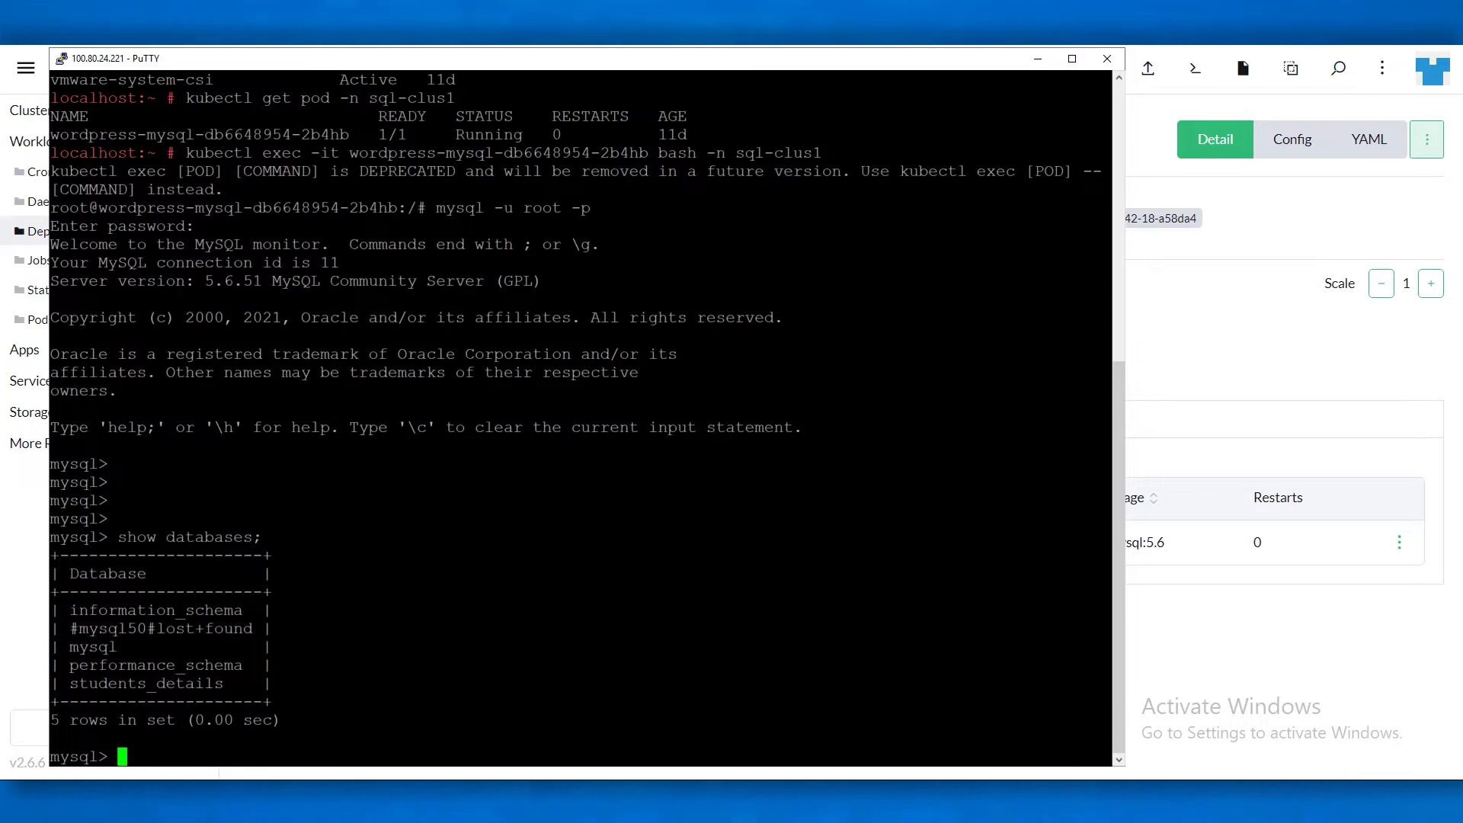
pyautogui.doubleClick(146, 683)
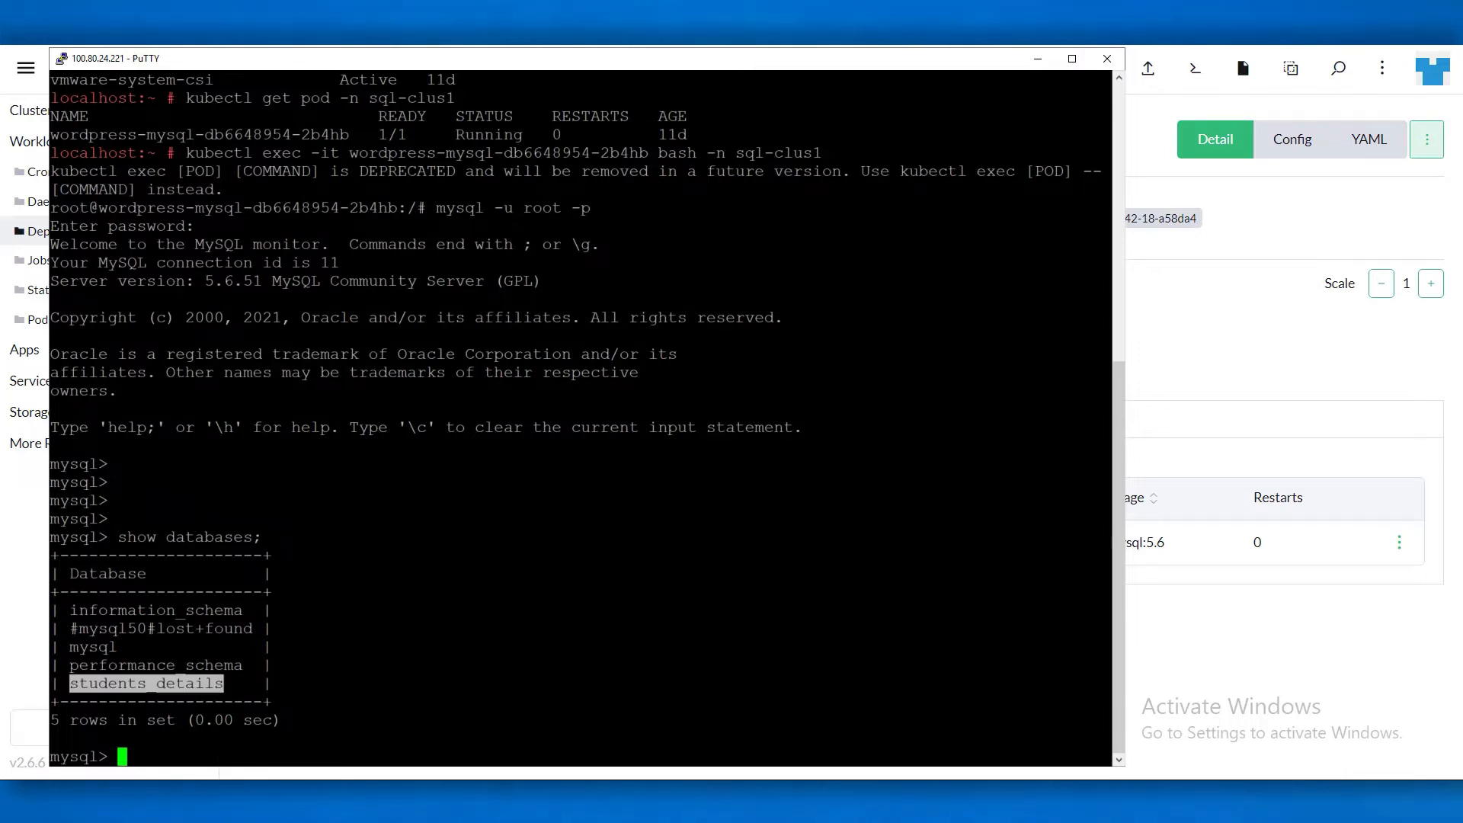
pyautogui.write('use')
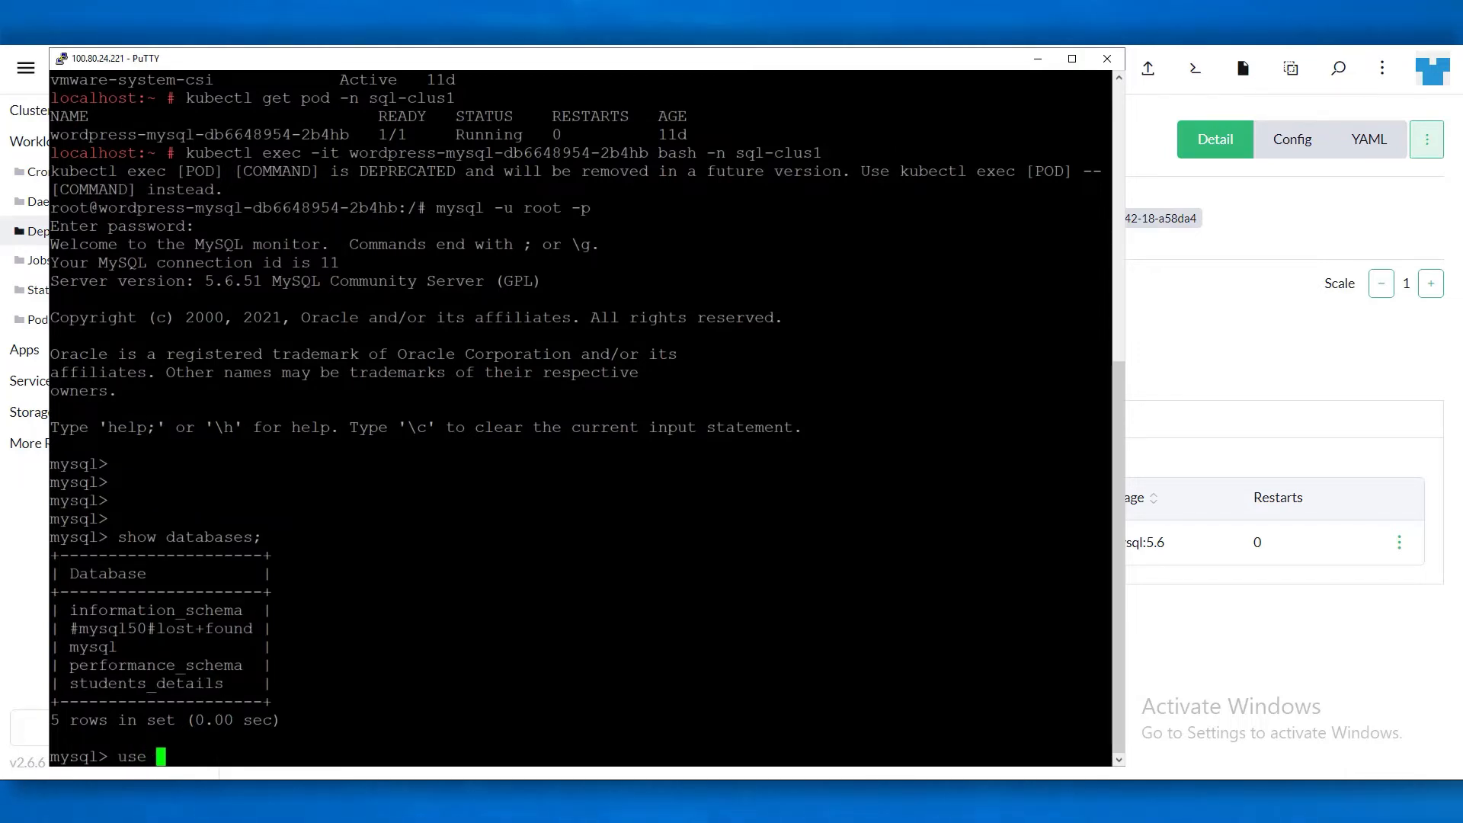
pyautogui.write('students_details')
pyautogui.write(';')
pyautogui.press('Return')
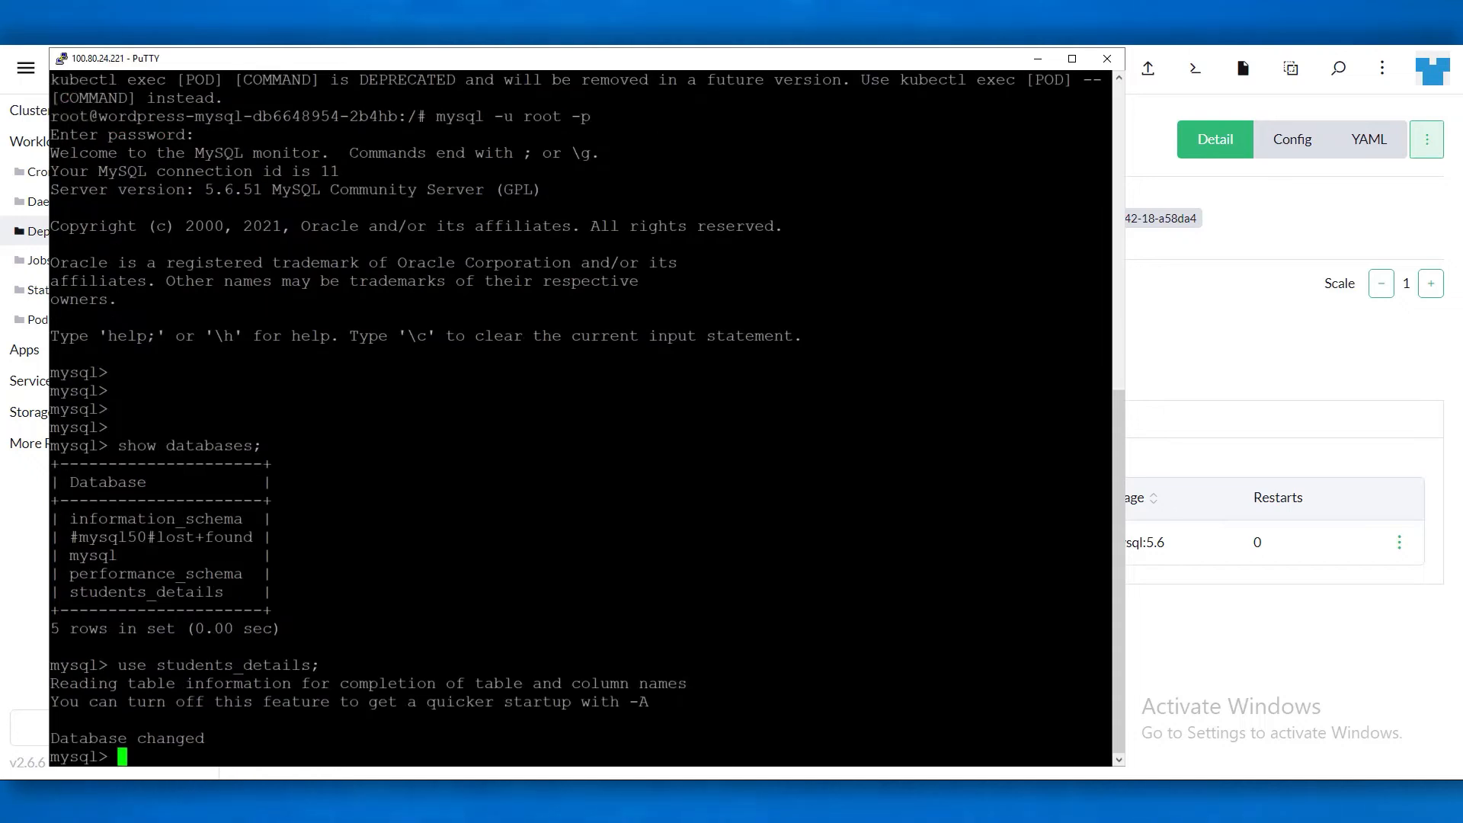
# Query all rows of the students_details table with SELECT * FROM students_details;.
pyautogui.write('SELECT * FROM')
pyautogui.write('students_details')
pyautogui.write(';')
pyautogui.press('Return')
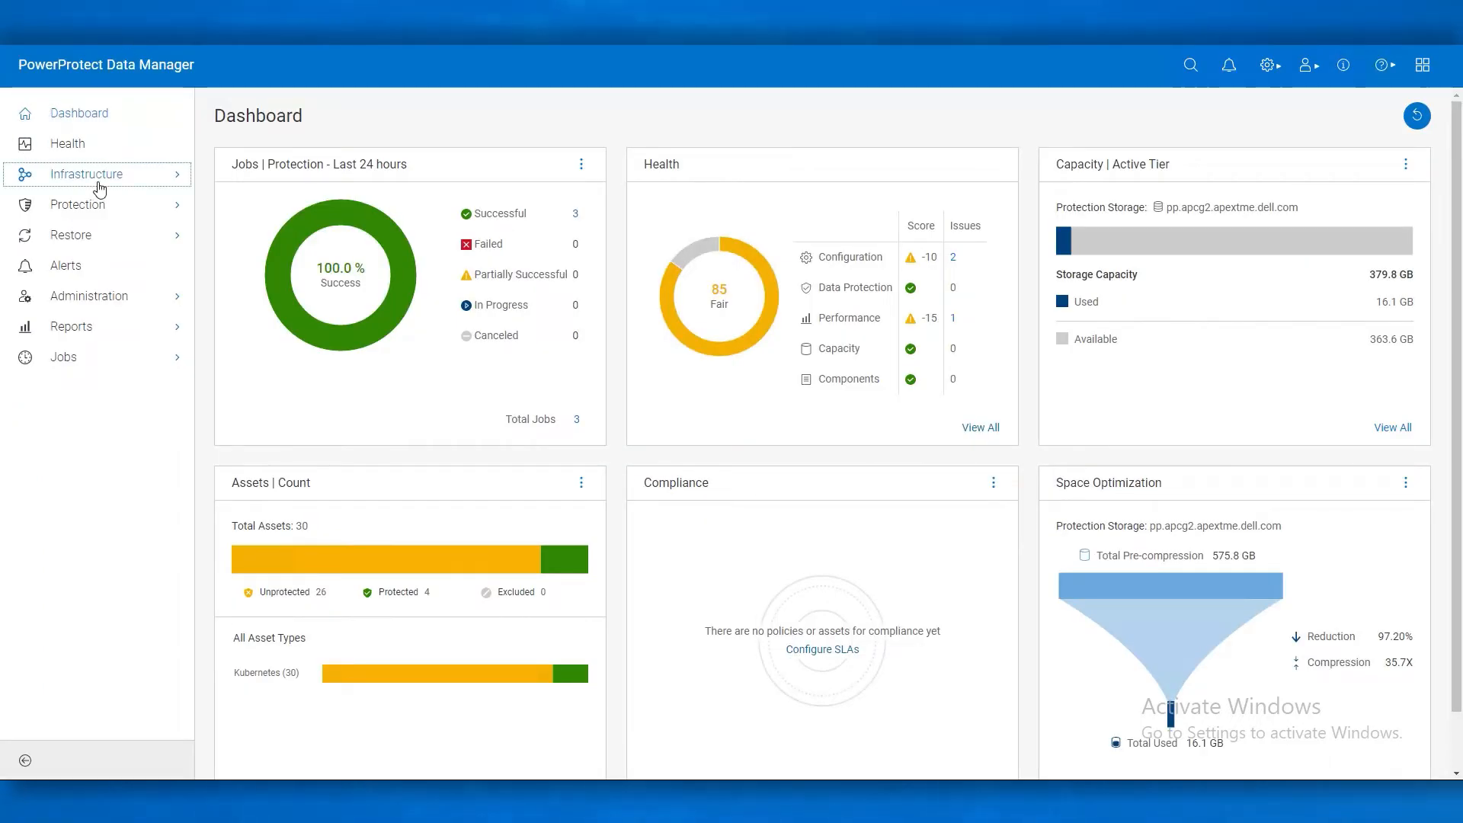
# Switch to PowerProtect Data Manager and review the connection settings of the K81 Kubernetes asset source.
pyautogui.click(98, 183)
pyautogui.click(102, 224)
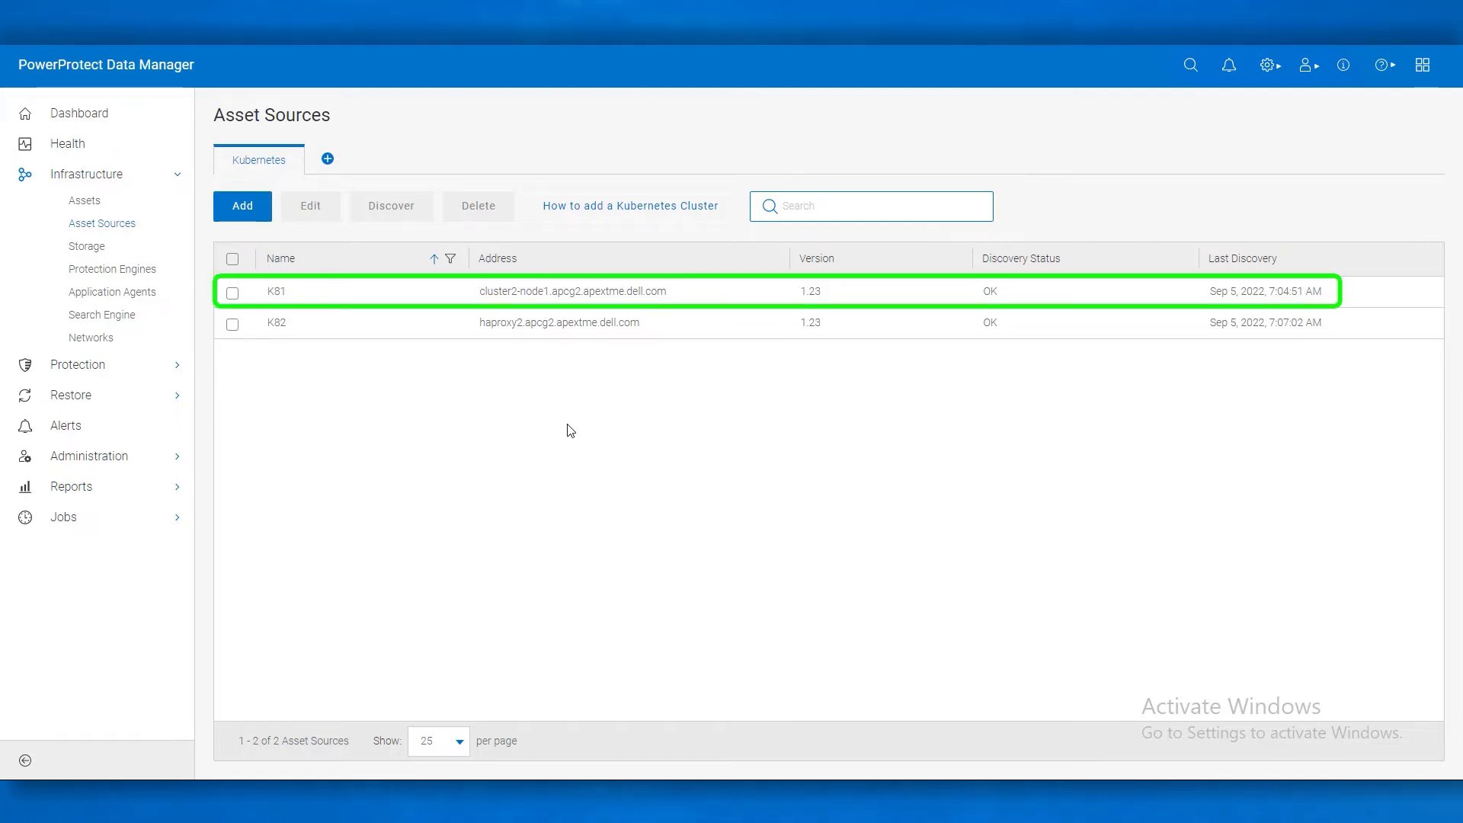
pyautogui.click(232, 293)
pyautogui.click(307, 219)
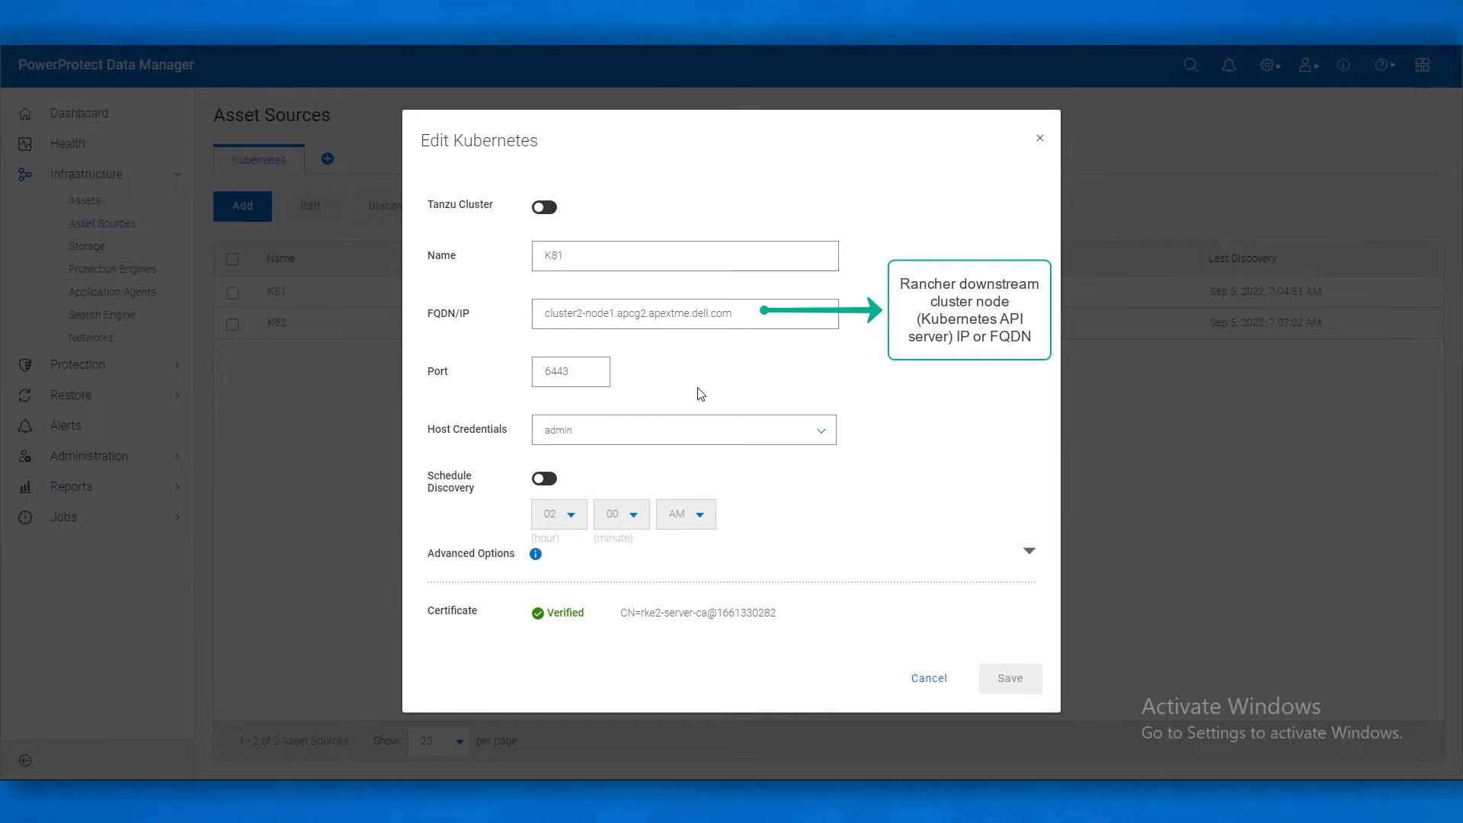
pyautogui.click(930, 681)
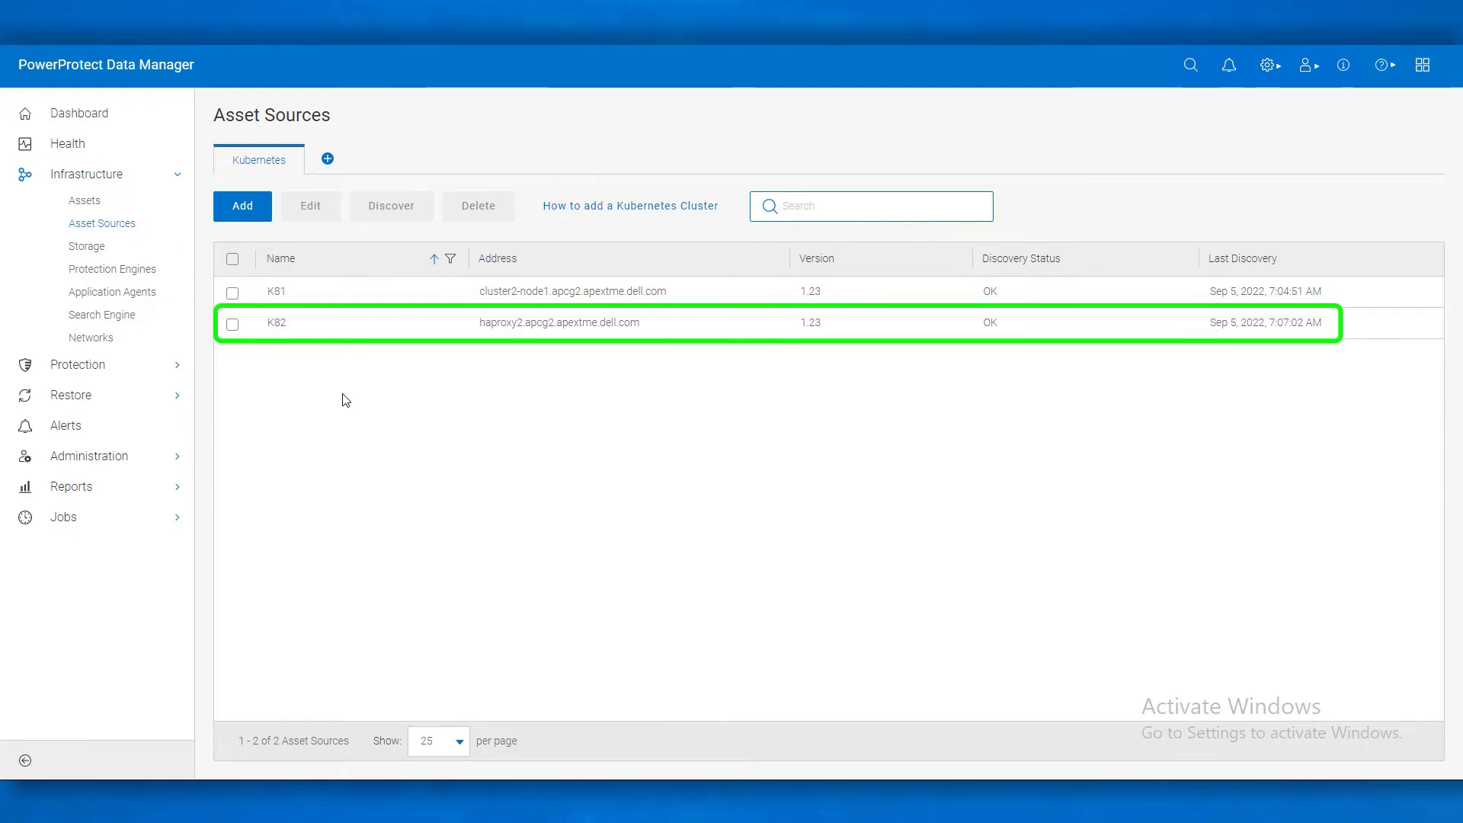
# Review the connection settings of the K82 Kubernetes asset source without changing them.
pyautogui.click(232, 324)
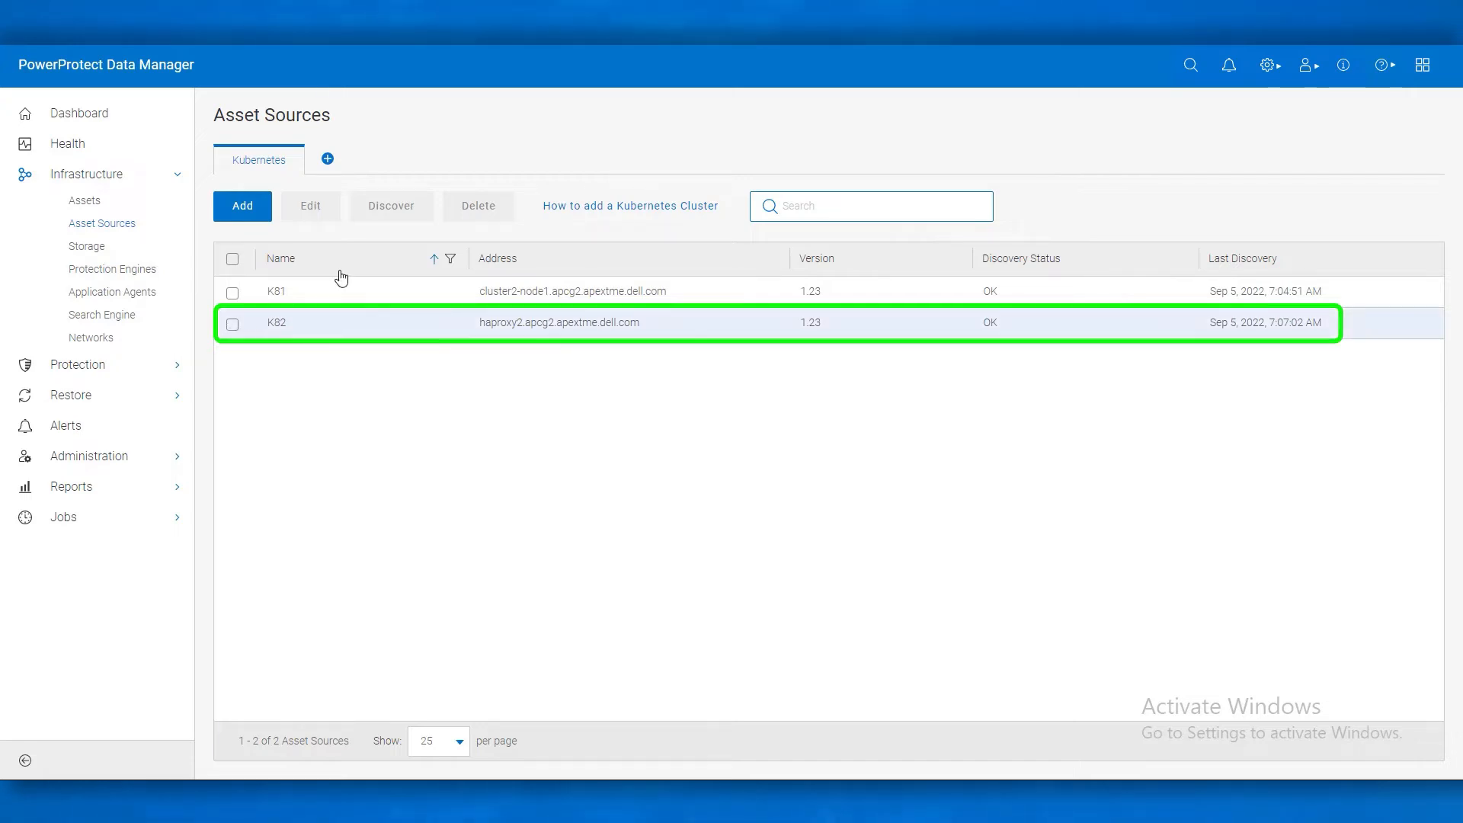
pyautogui.click(310, 207)
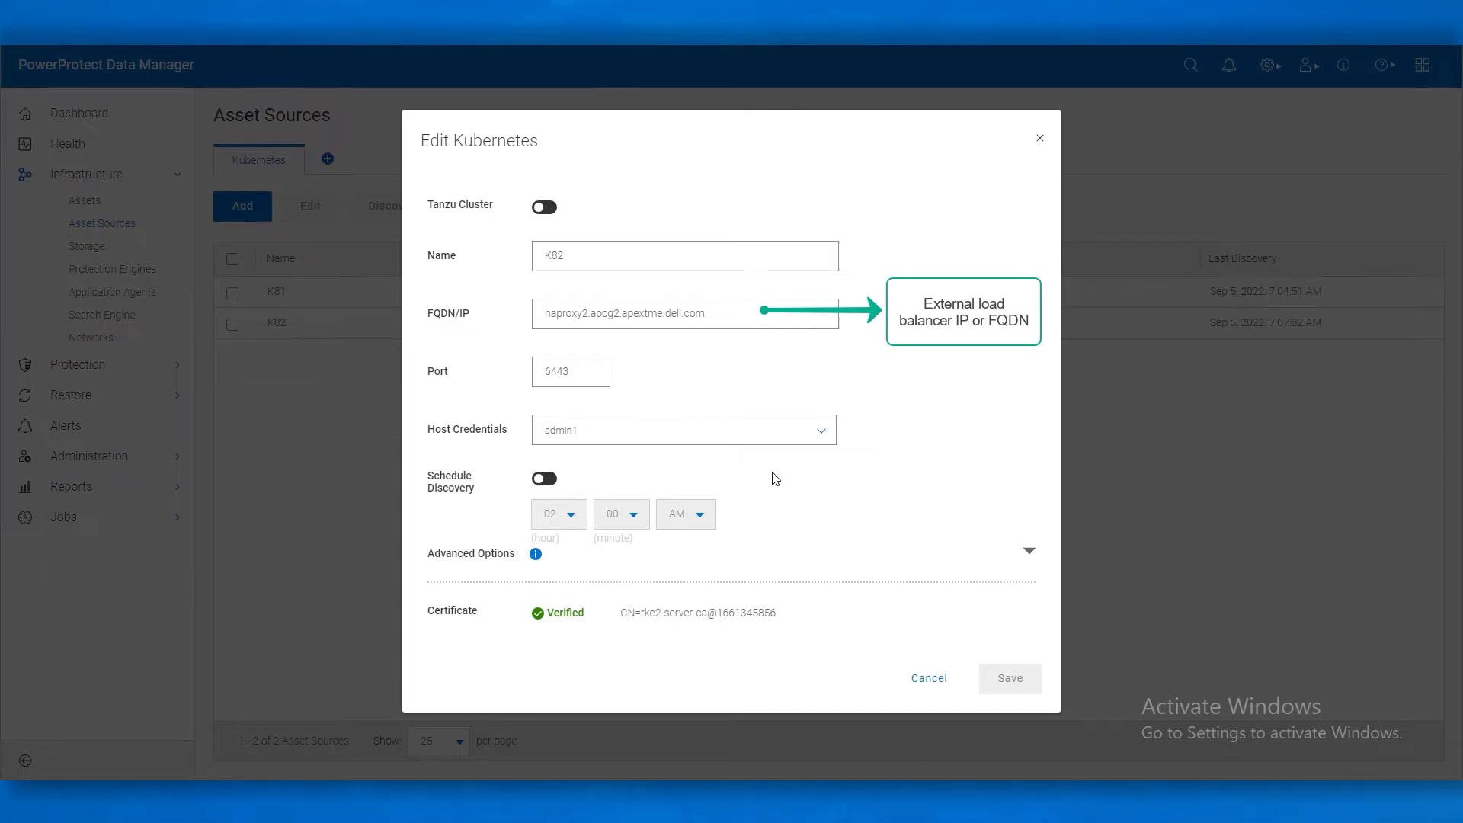
pyautogui.click(926, 679)
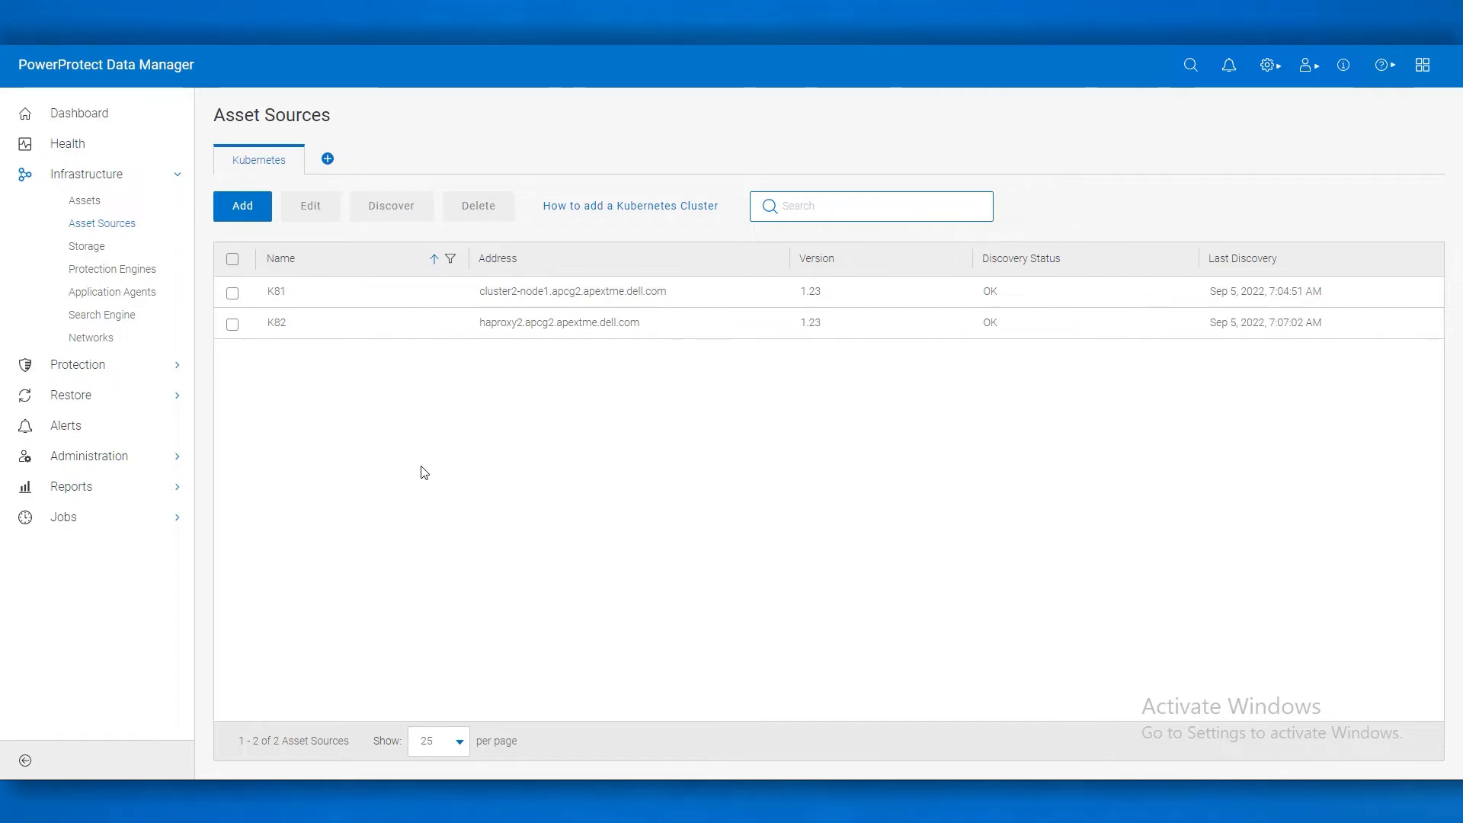
# Filter the Kubernetes assets by cluster K82 and examine the protection details of the sql-clus1 namespace.
pyautogui.click(91, 201)
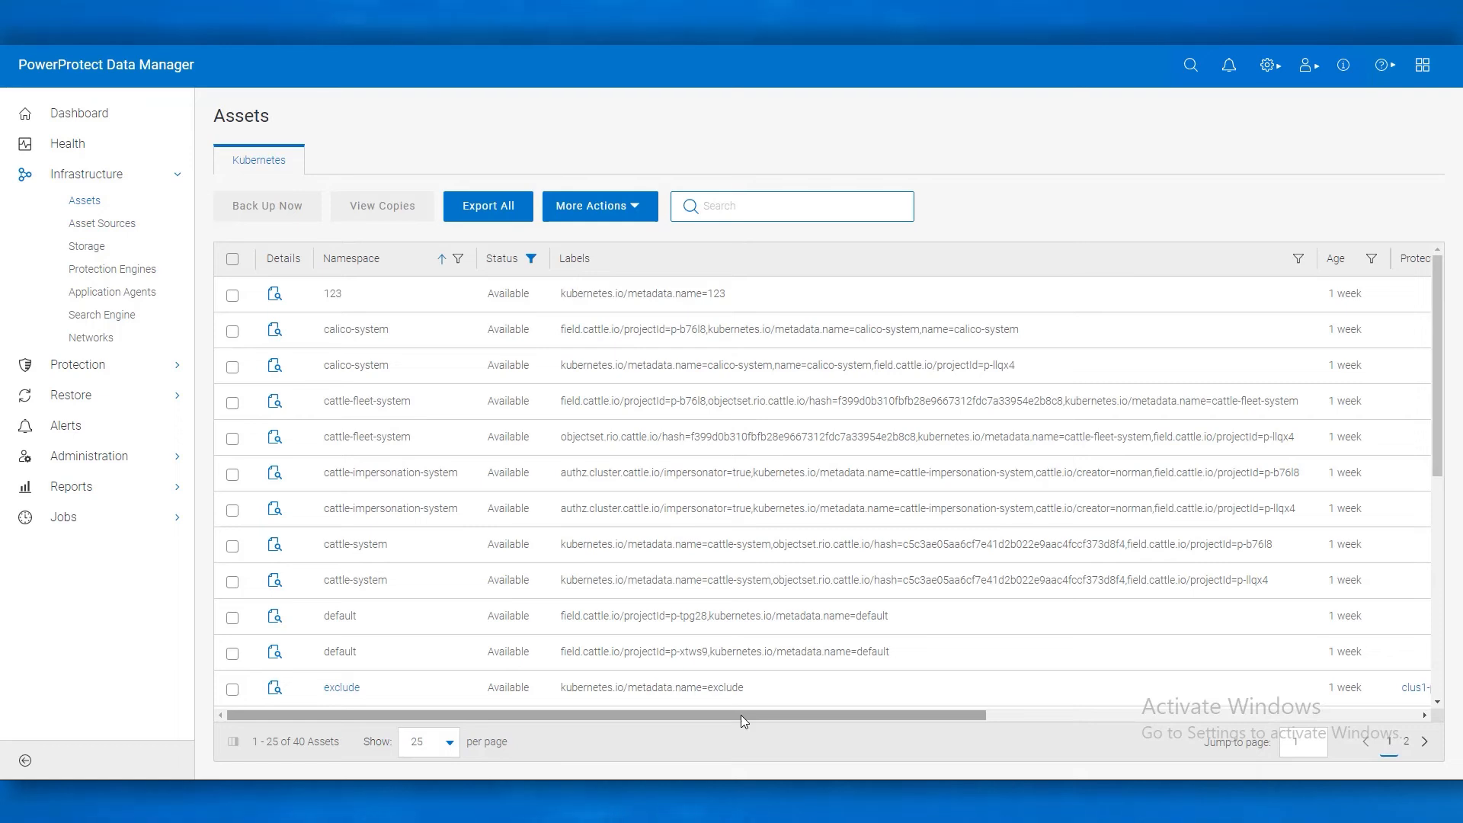
pyautogui.moveTo(787, 717); pyautogui.dragTo(985, 715)
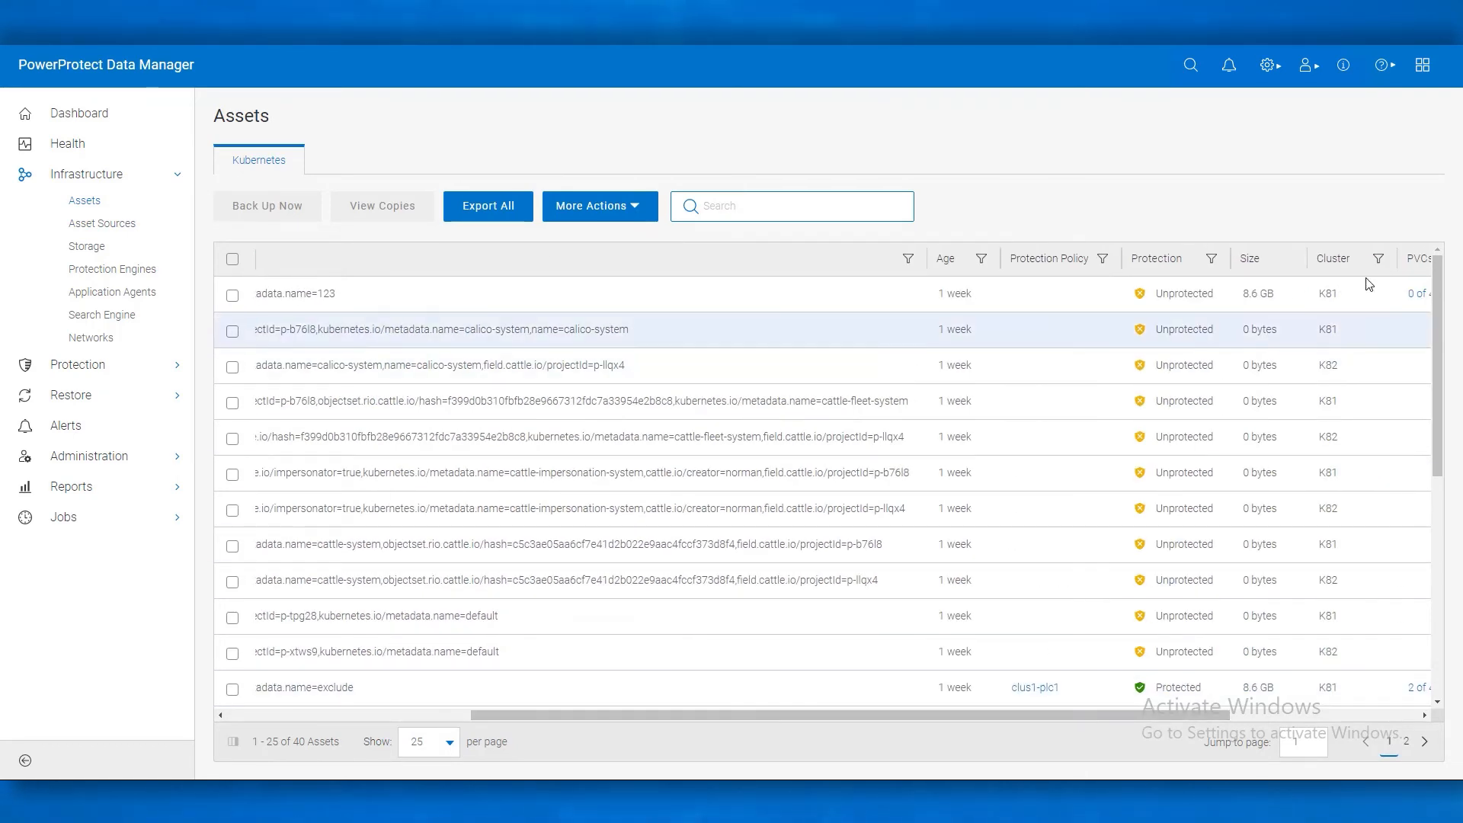
pyautogui.click(1380, 265)
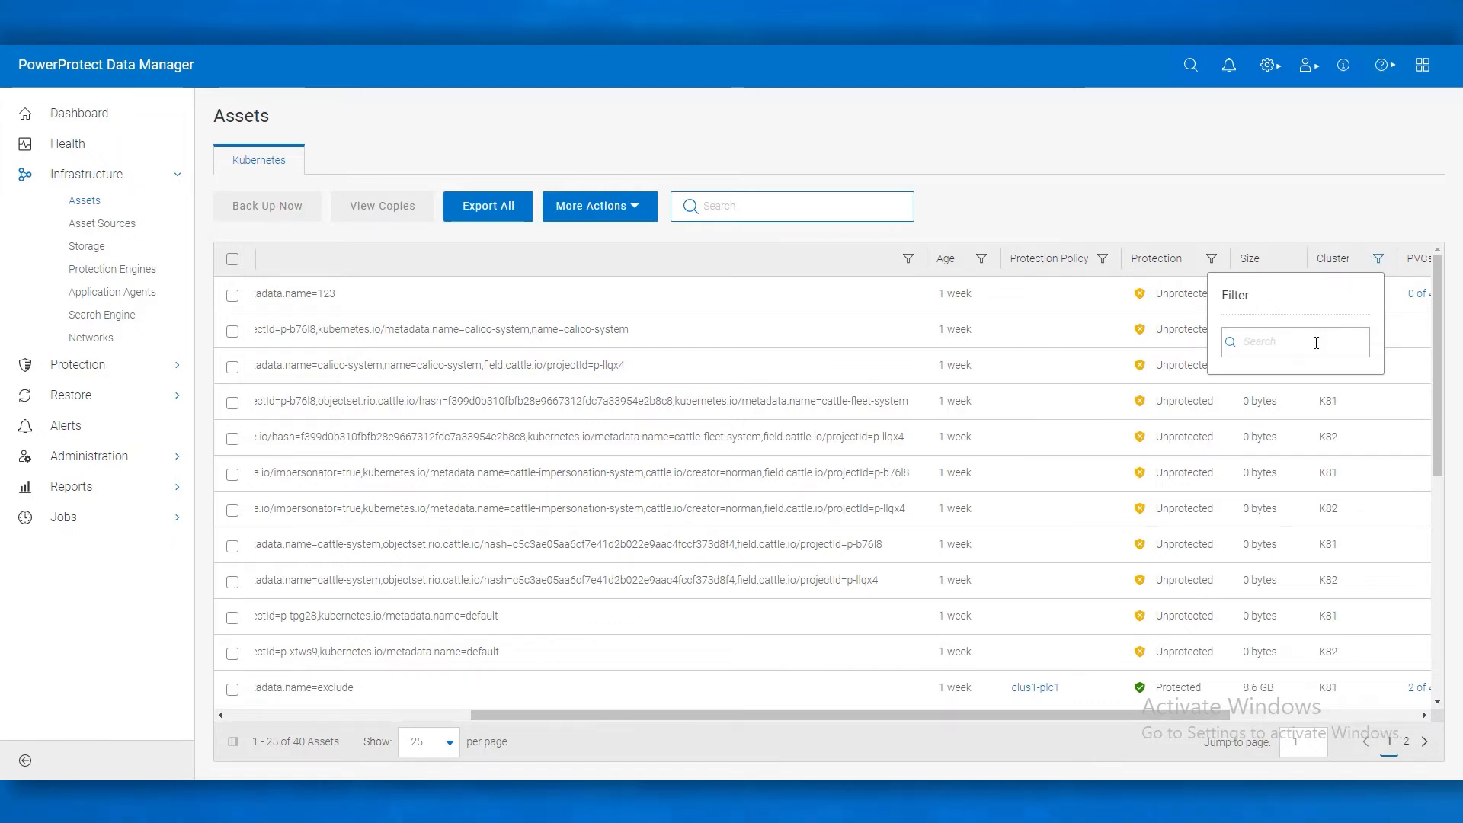
pyautogui.write('K82')
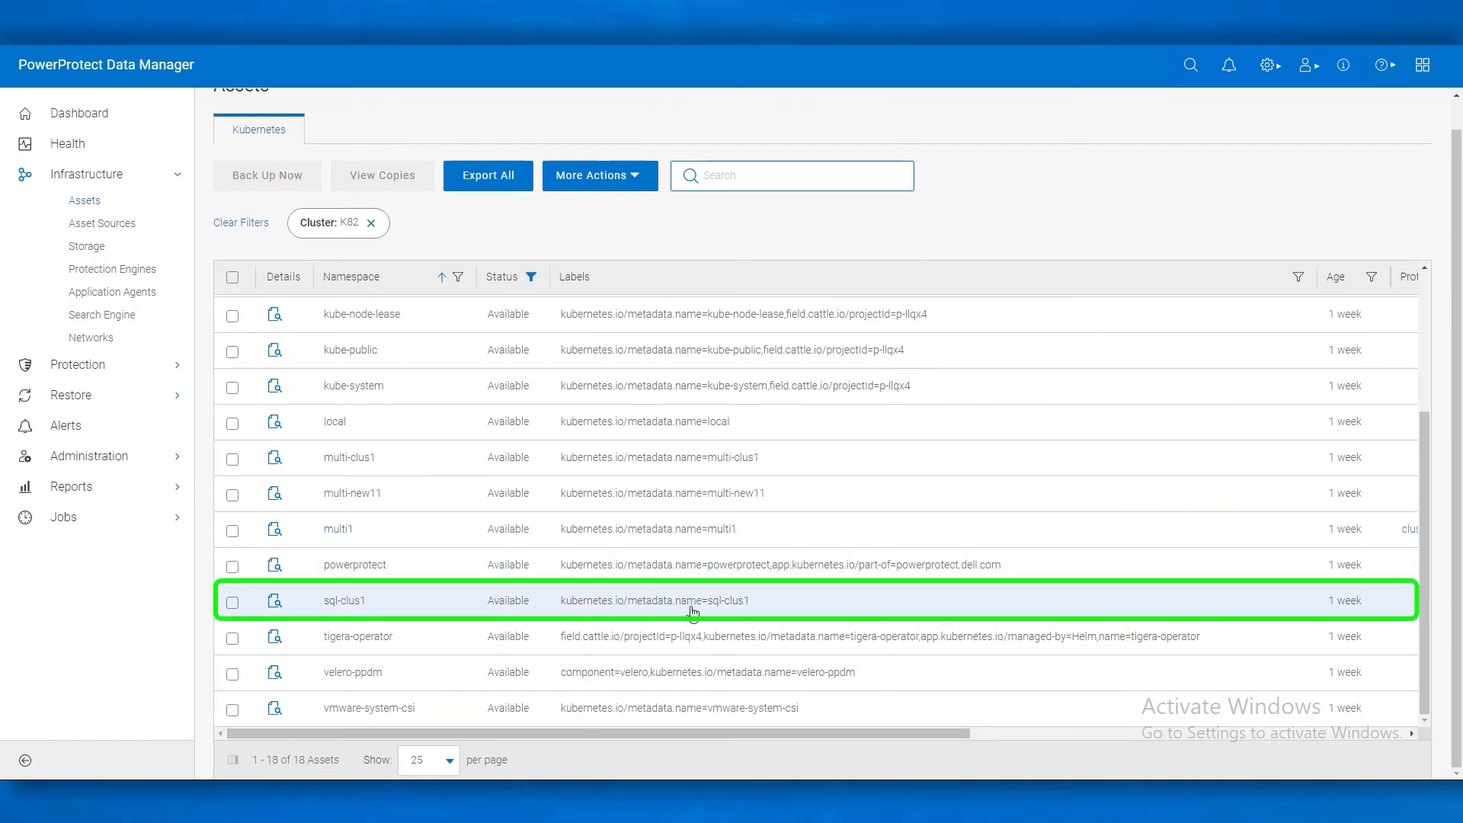
pyautogui.moveTo(669, 733); pyautogui.dragTo(1045, 733)
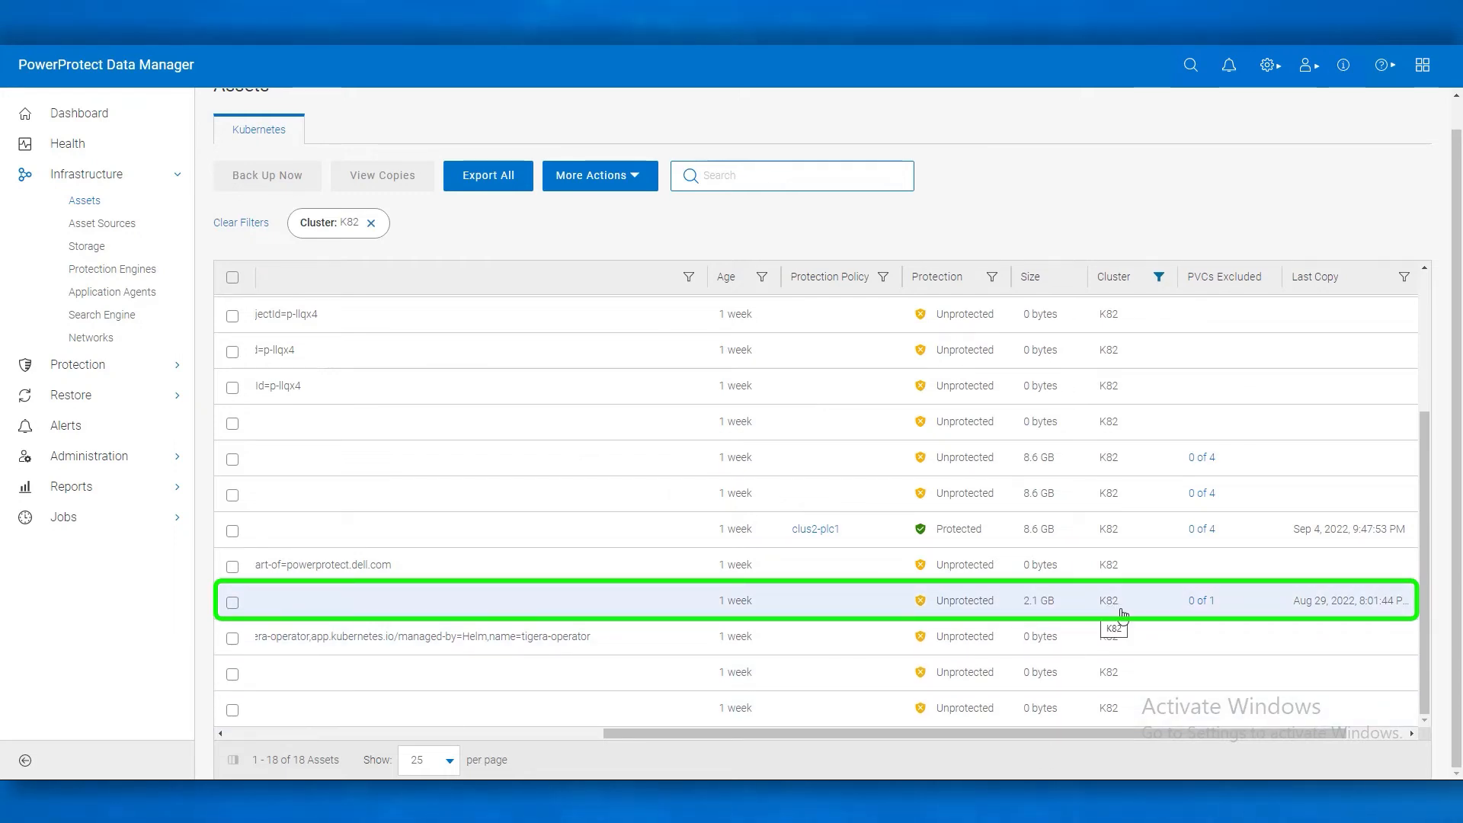
pyautogui.moveTo(1023, 734); pyautogui.dragTo(665, 743)
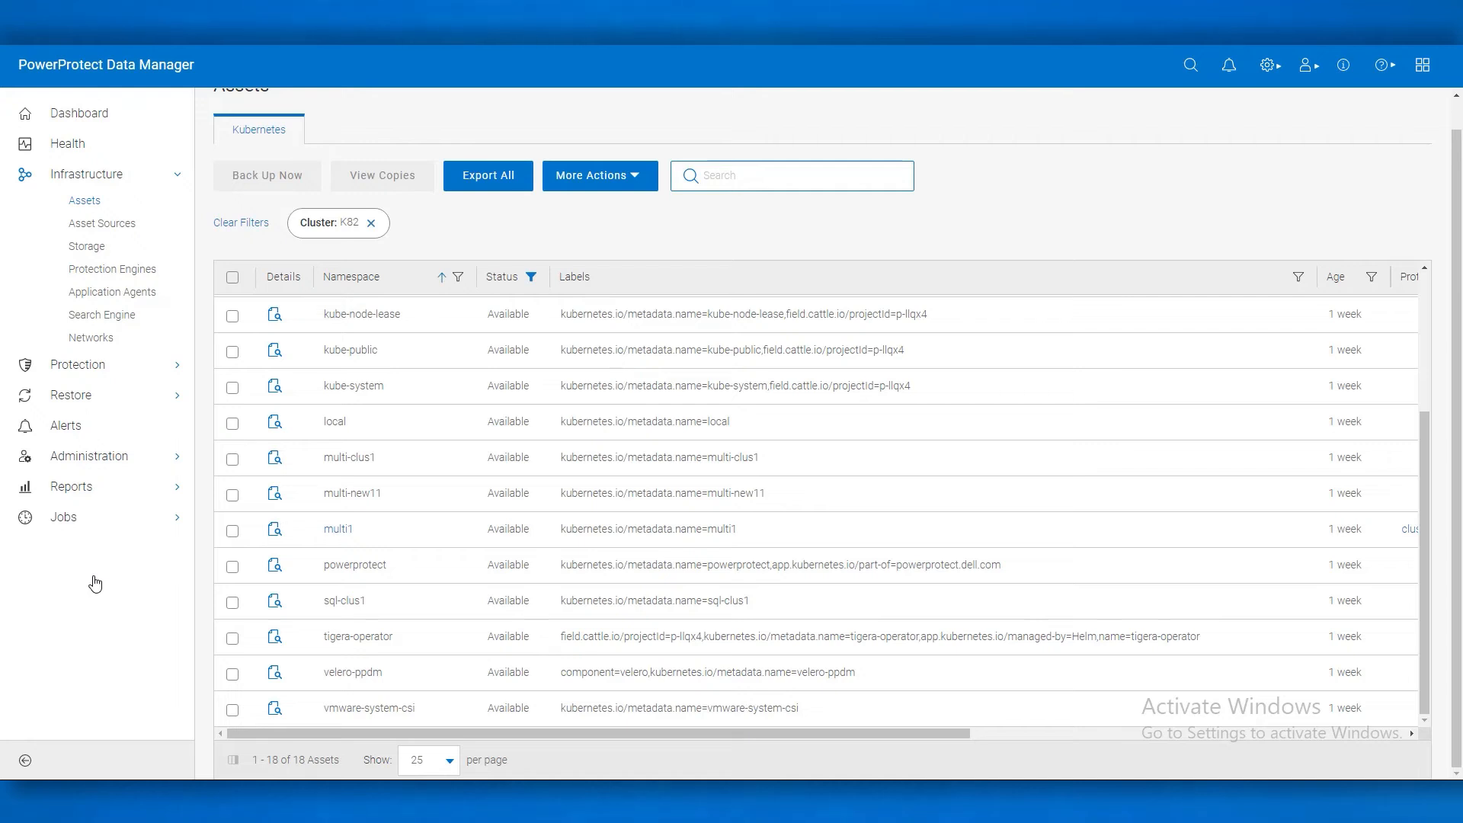
# Start a new Kubernetes protection policy named RKE2_APEX_Backup with the Crash Consistent purpose.
pyautogui.click(85, 365)
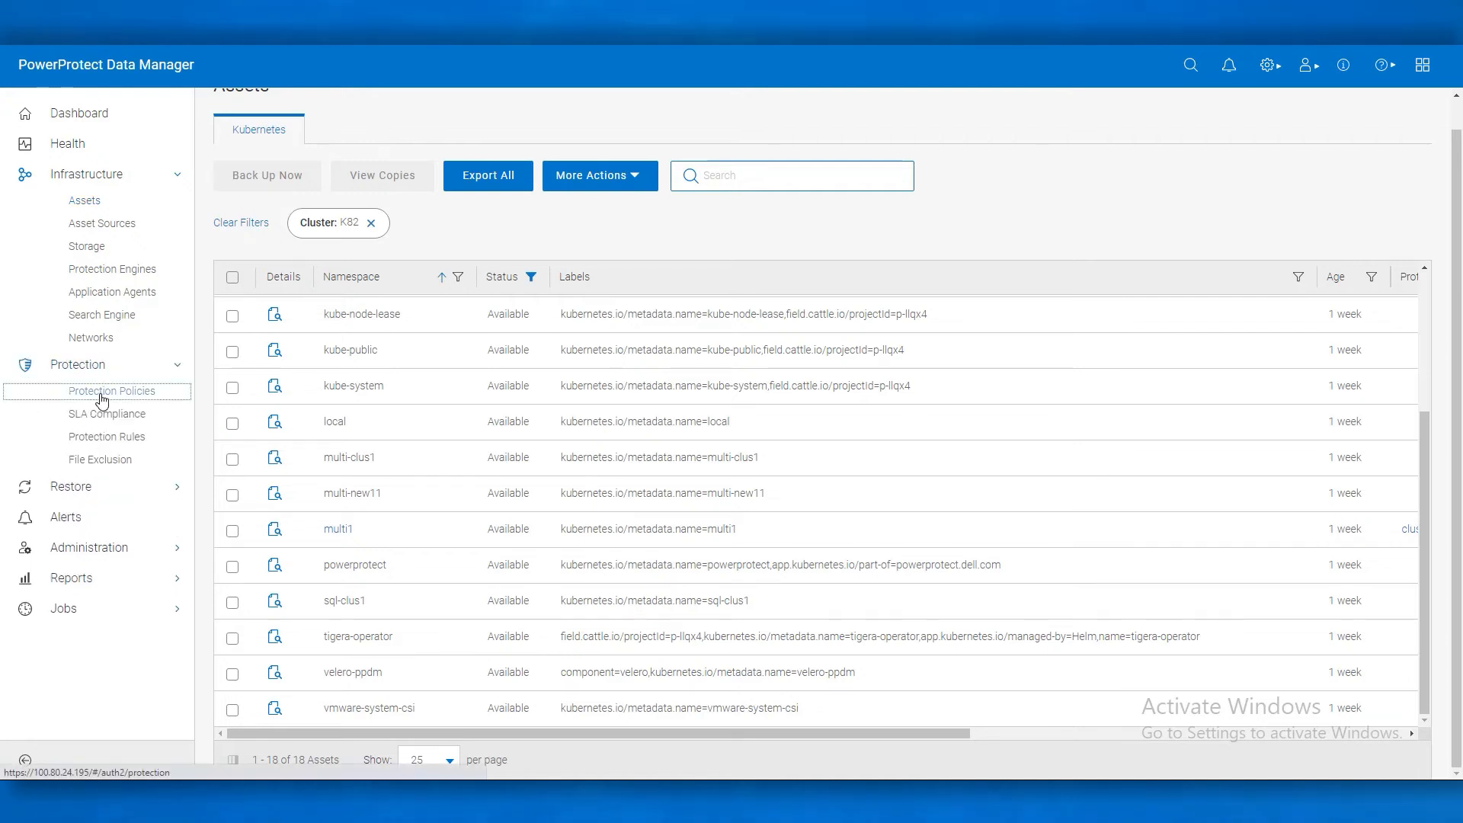
pyautogui.click(103, 396)
pyautogui.click(254, 180)
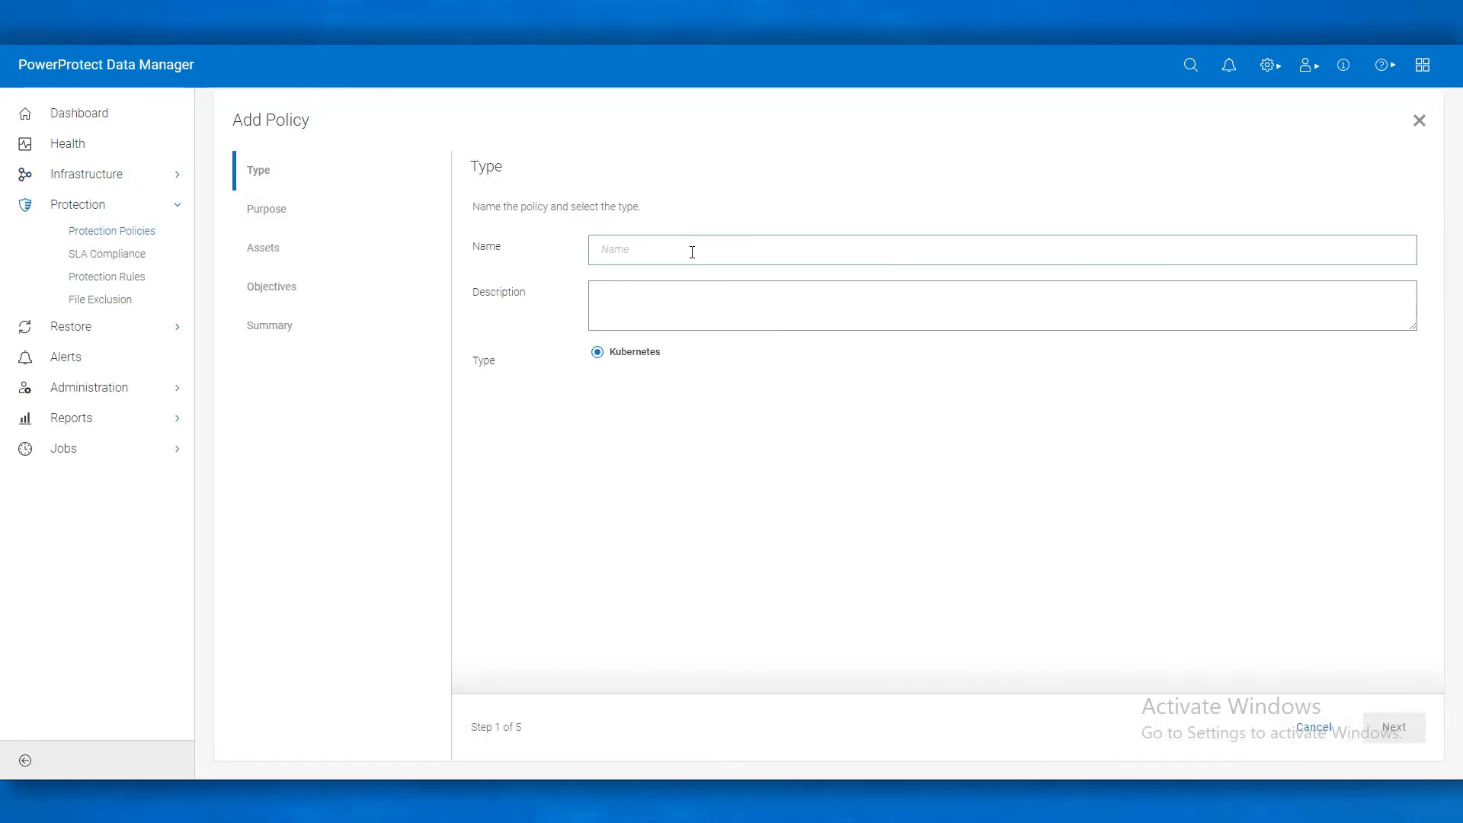
pyautogui.click(691, 253)
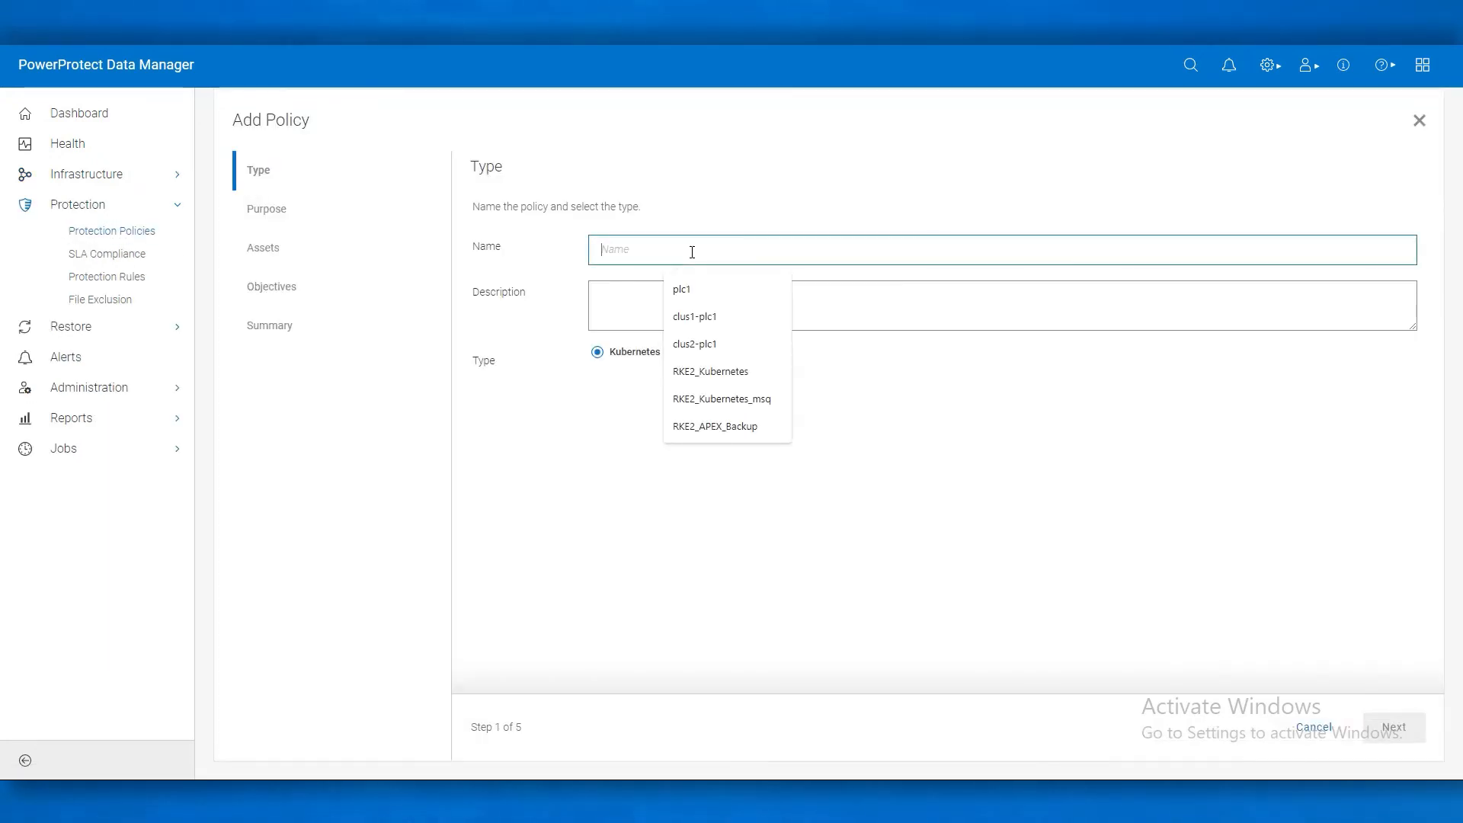
pyautogui.click(741, 432)
pyautogui.press('Return')
pyautogui.press('Return')
# Search the policy's available assets for sql-clus1 and add that namespace to the policy.
pyautogui.click(808, 253)
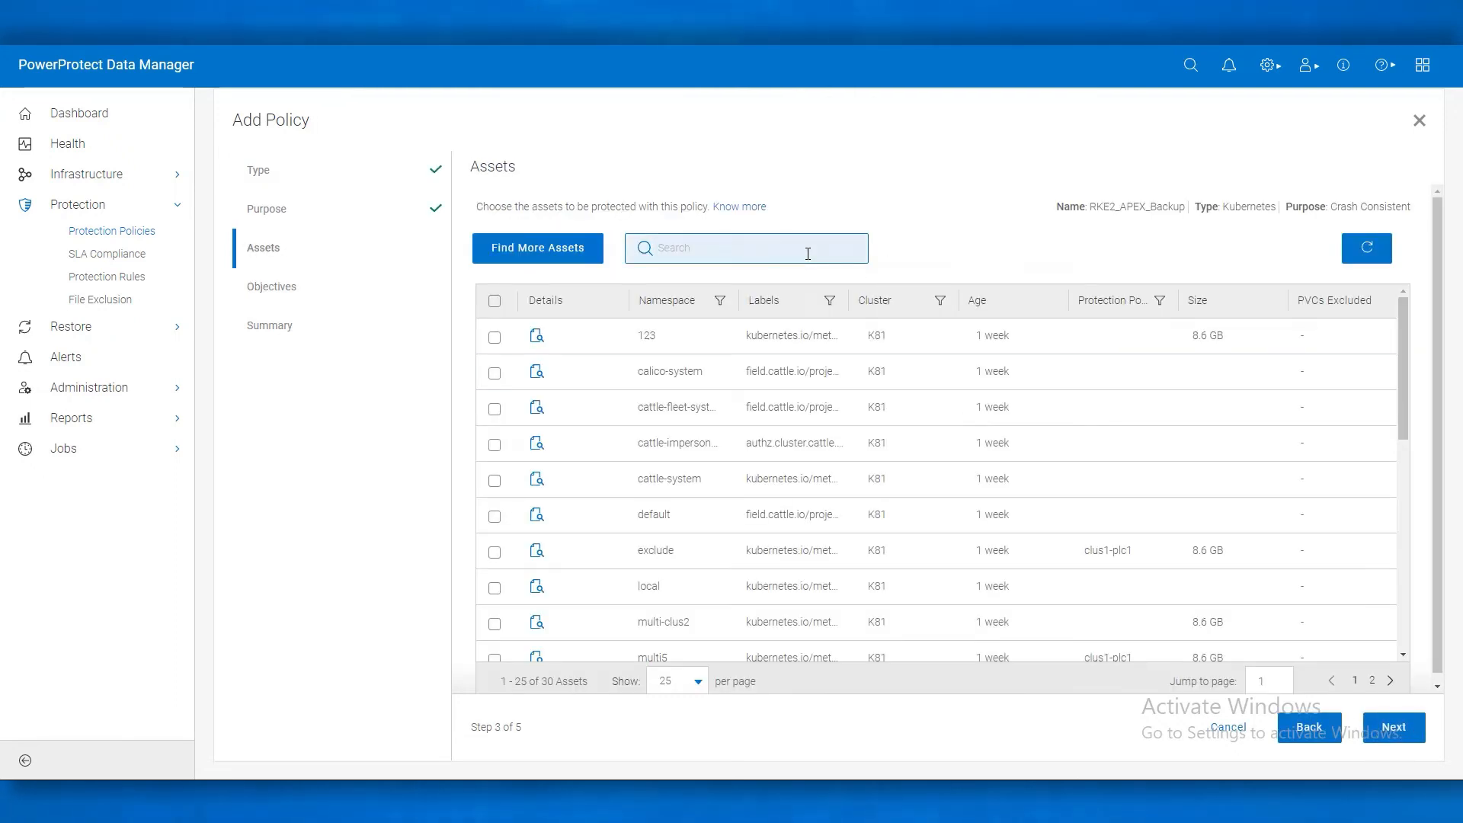
pyautogui.write('sql-clus1')
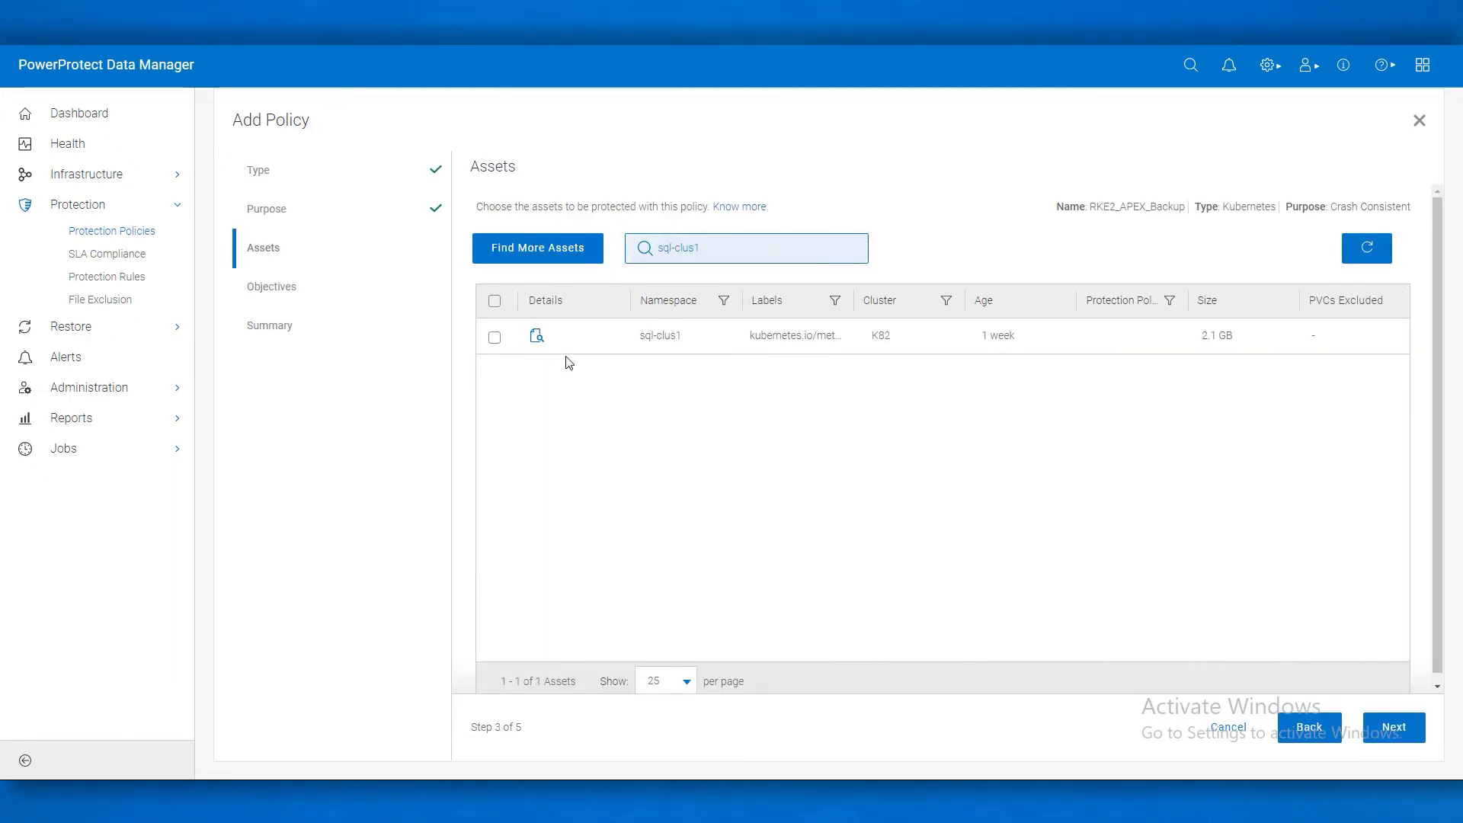
pyautogui.click(495, 337)
pyautogui.click(1393, 727)
# Add a primary backup objective to the policy, choosing the backup frequency unit and setting the retention to 1.
pyautogui.click(617, 361)
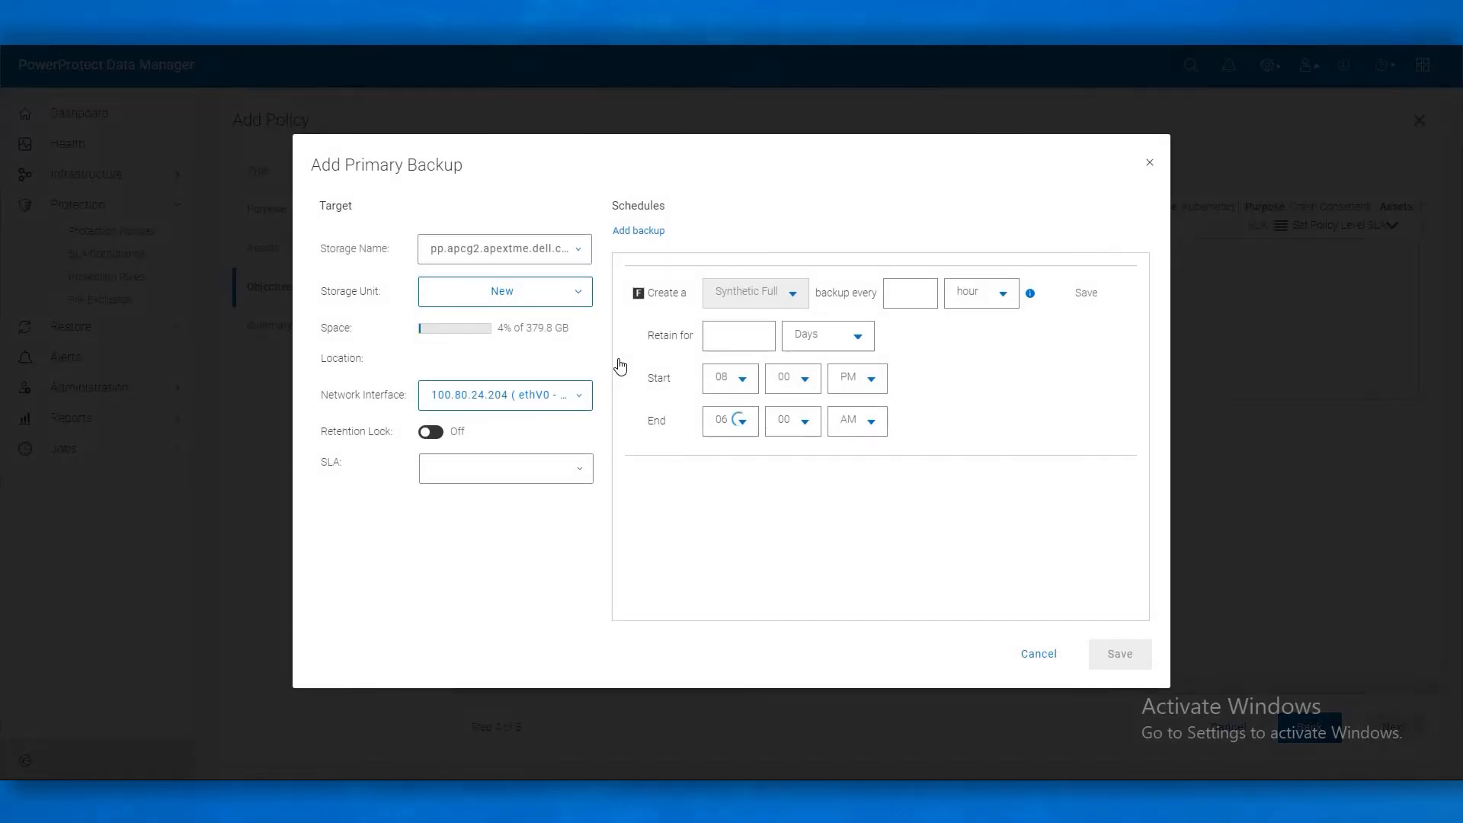
pyautogui.click(1002, 300)
pyautogui.click(973, 343)
pyautogui.click(757, 336)
pyautogui.write('1')
pyautogui.click(1127, 655)
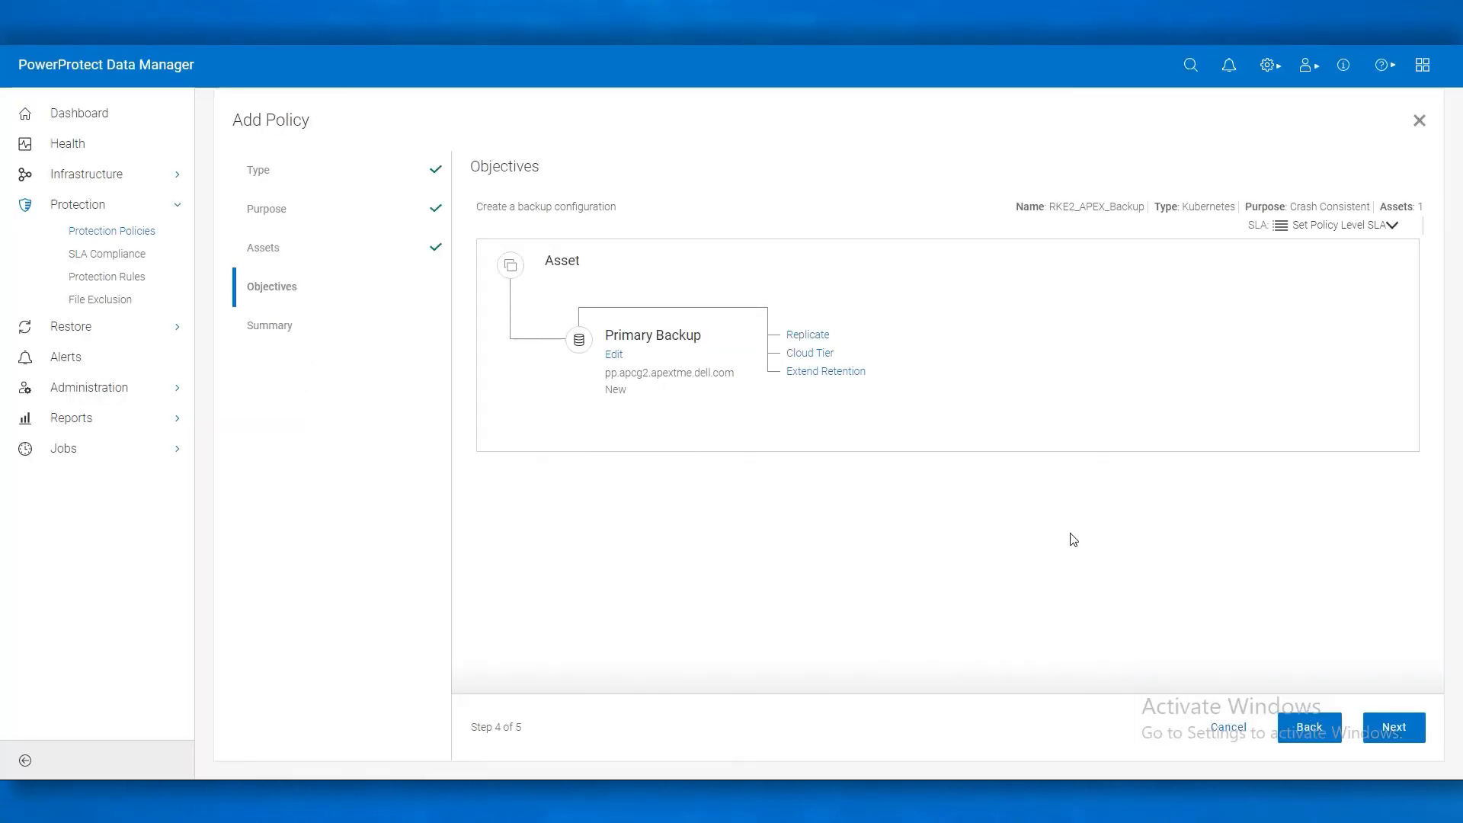
# Finish creating the RKE2_APEX_Backup policy and check its configuration jobs among the system jobs.
pyautogui.click(1360, 731)
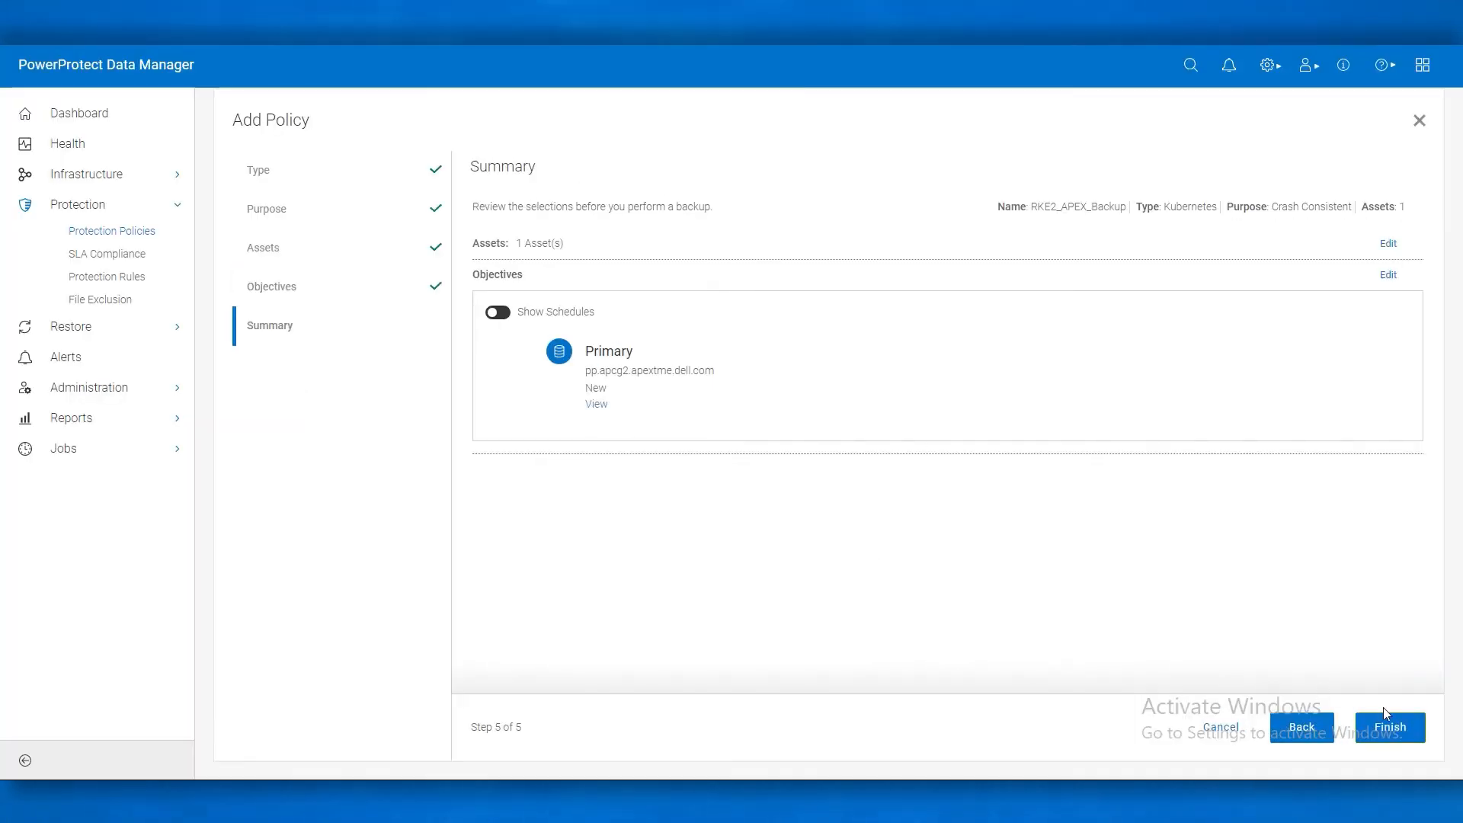
pyautogui.click(1389, 728)
pyautogui.click(63, 448)
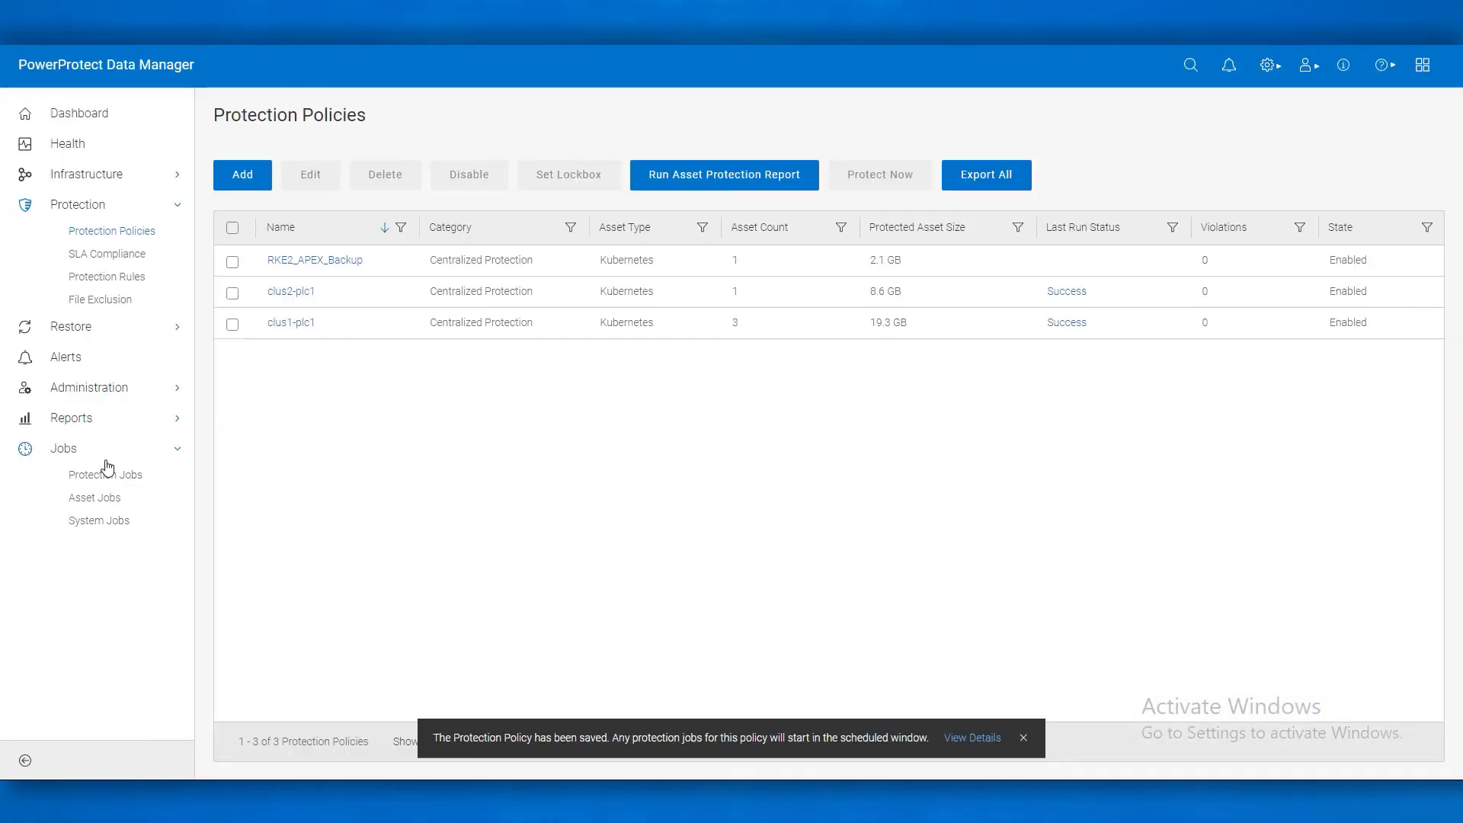
pyautogui.click(99, 516)
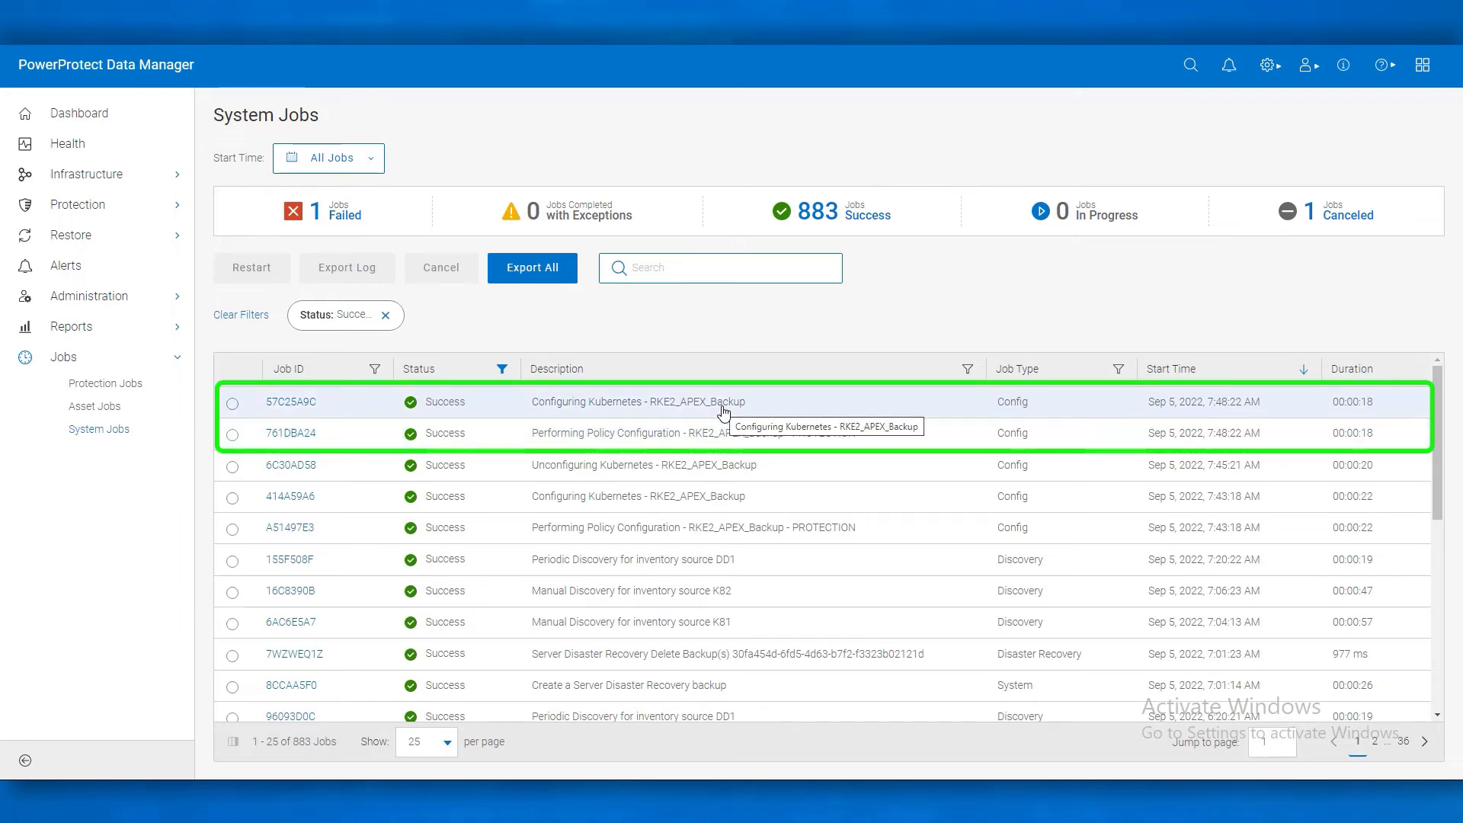
# Run an ad-hoc Protect Now backup of all assets in the RKE2_APEX_Backup protection policy.
pyautogui.click(101, 206)
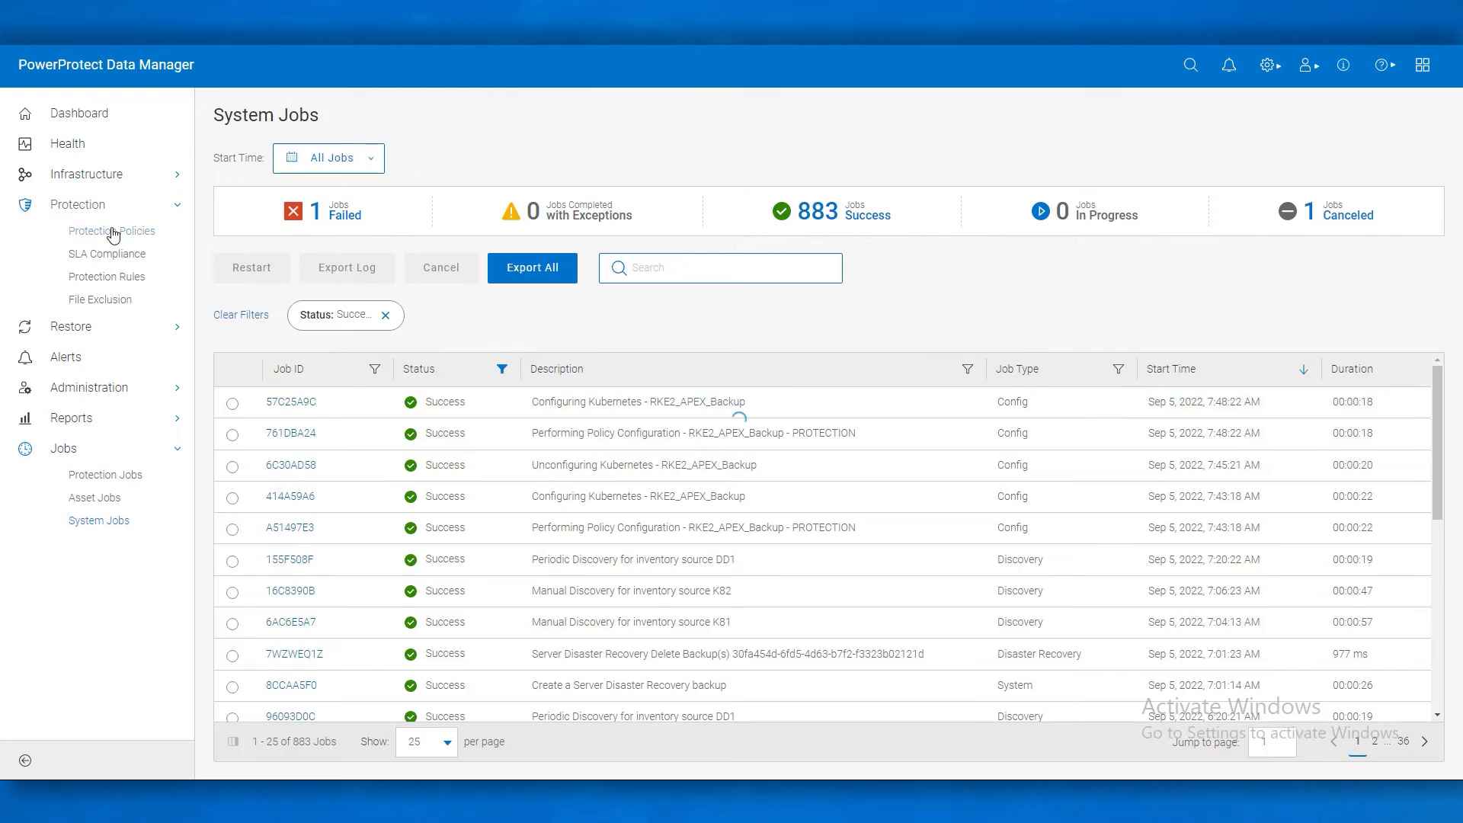
pyautogui.click(112, 232)
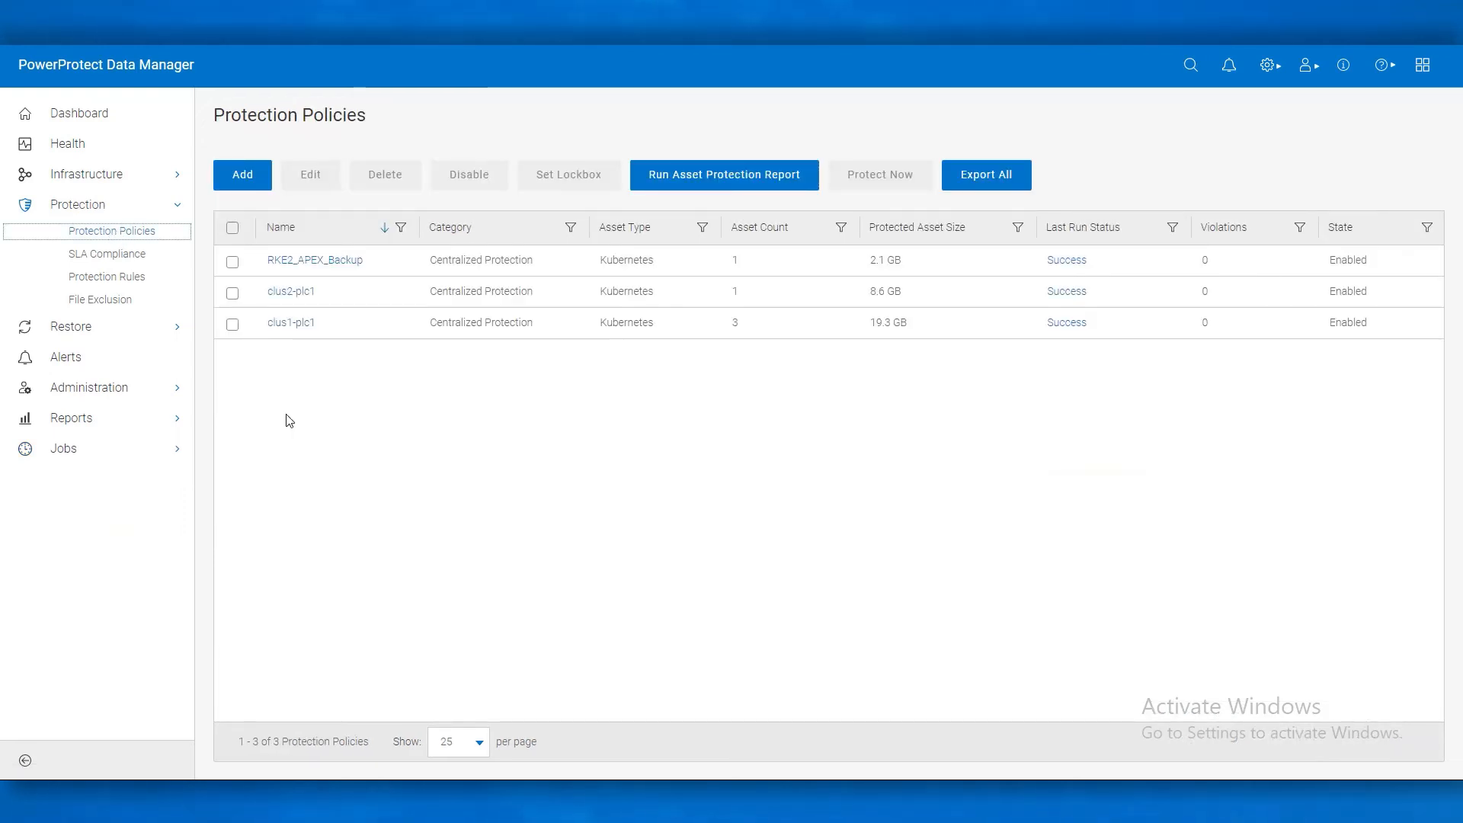
pyautogui.click(232, 262)
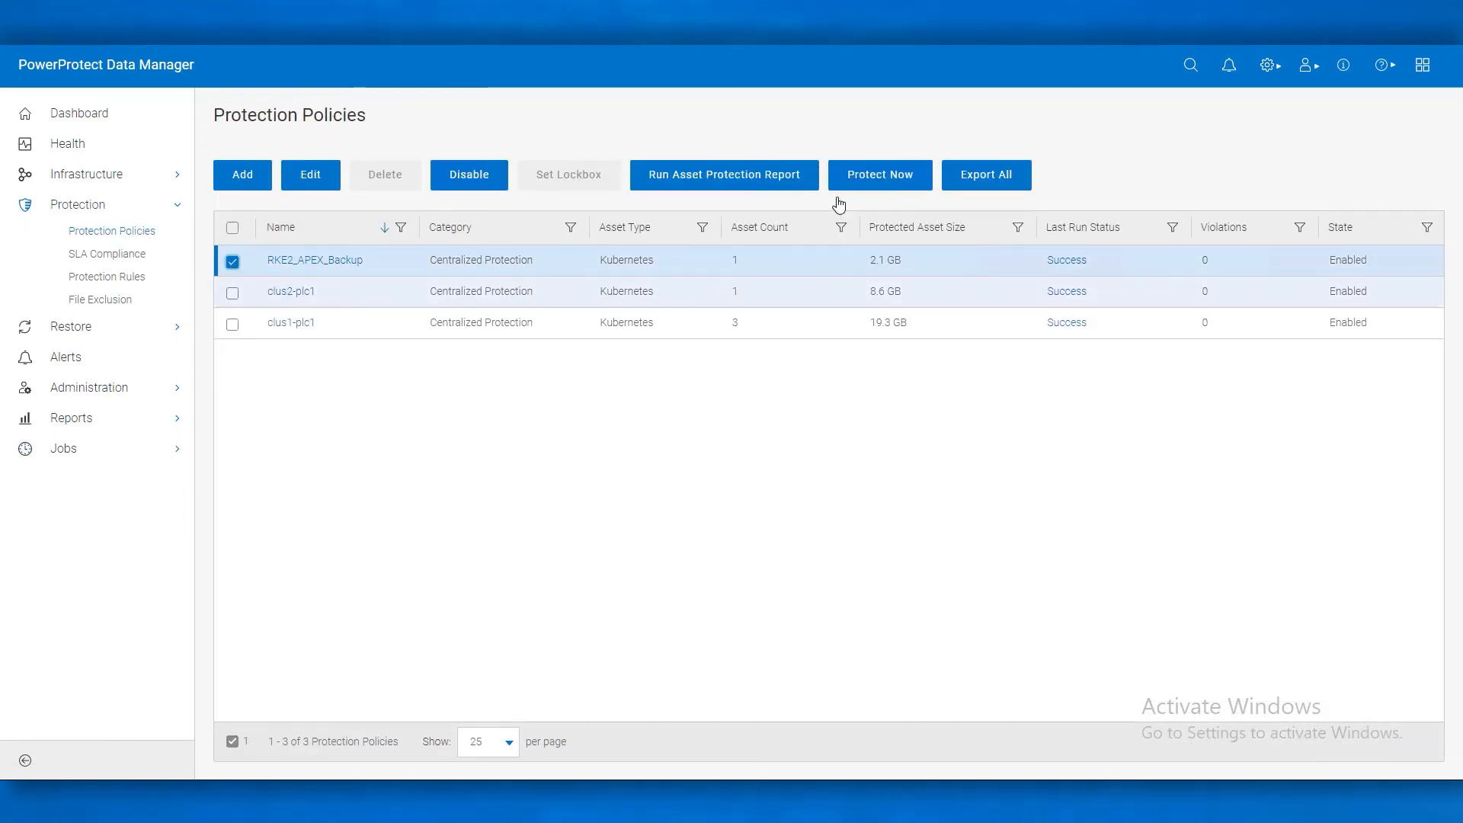
pyautogui.click(876, 180)
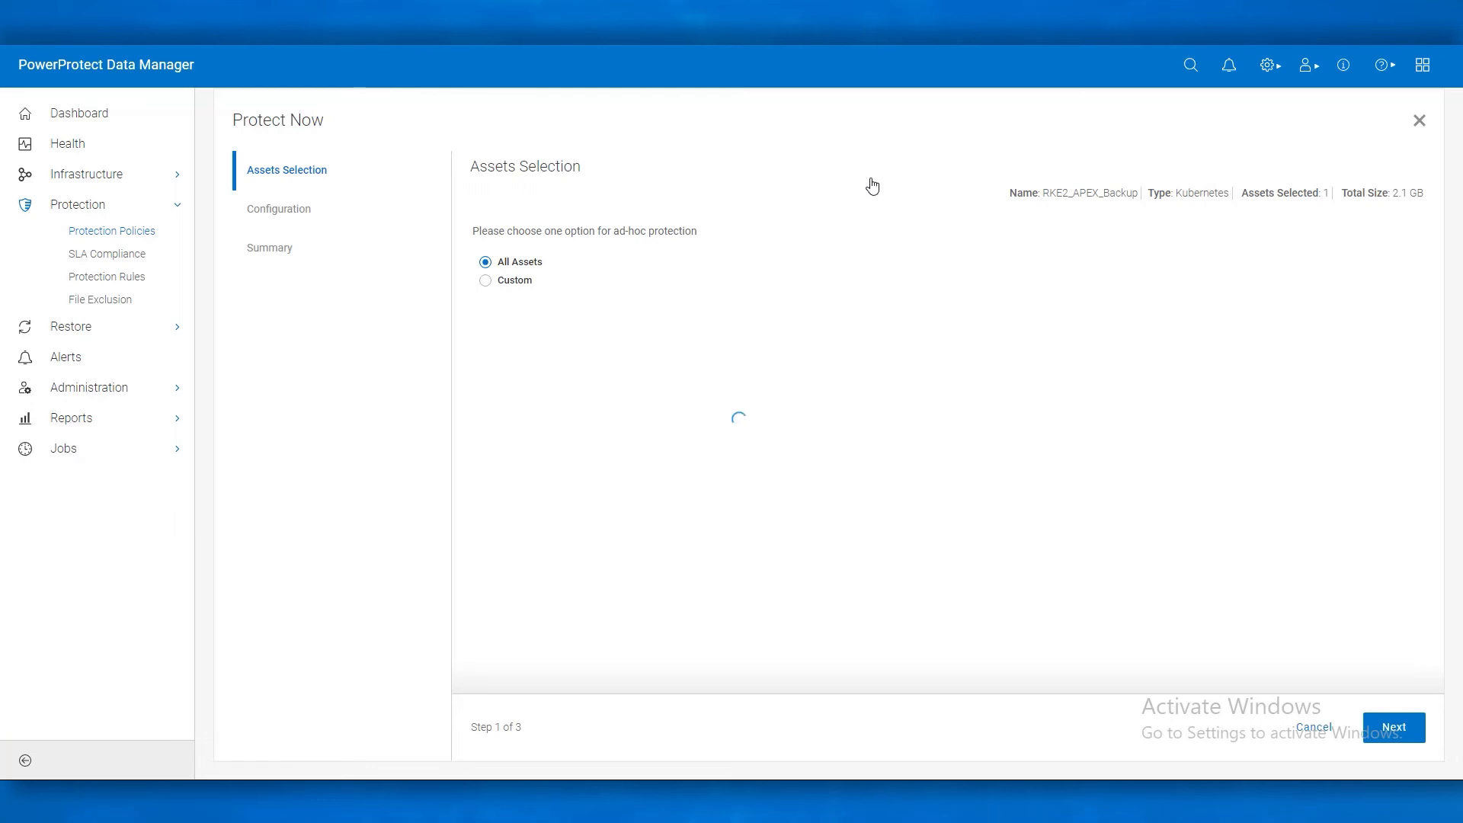
pyautogui.click(1390, 729)
pyautogui.click(1390, 729)
pyautogui.click(1390, 729)
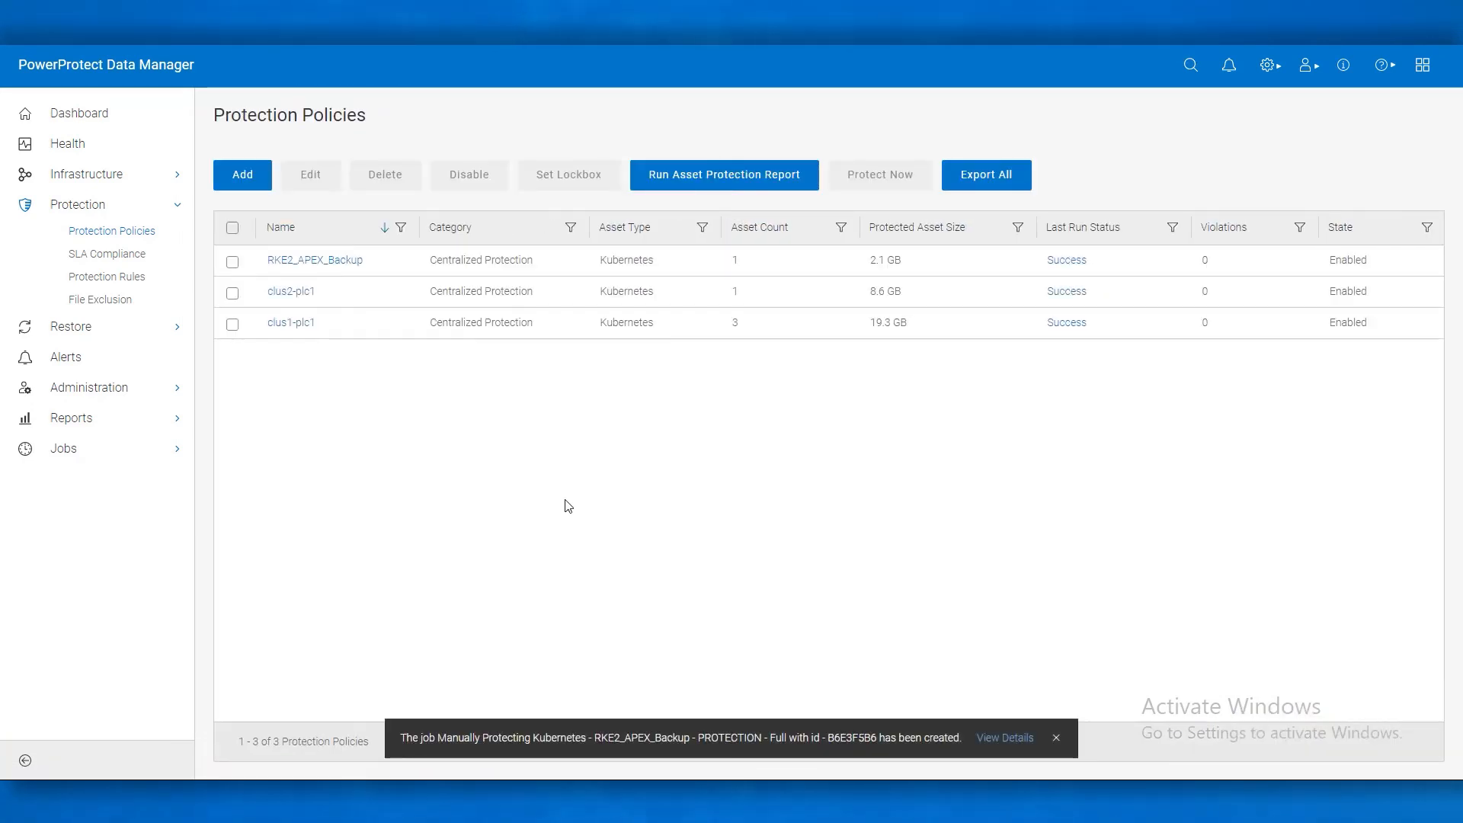
# Open the RKE2_APEX_Backup protection job and review the step log of its sql-clus1 backup.
pyautogui.click(63, 449)
pyautogui.click(105, 473)
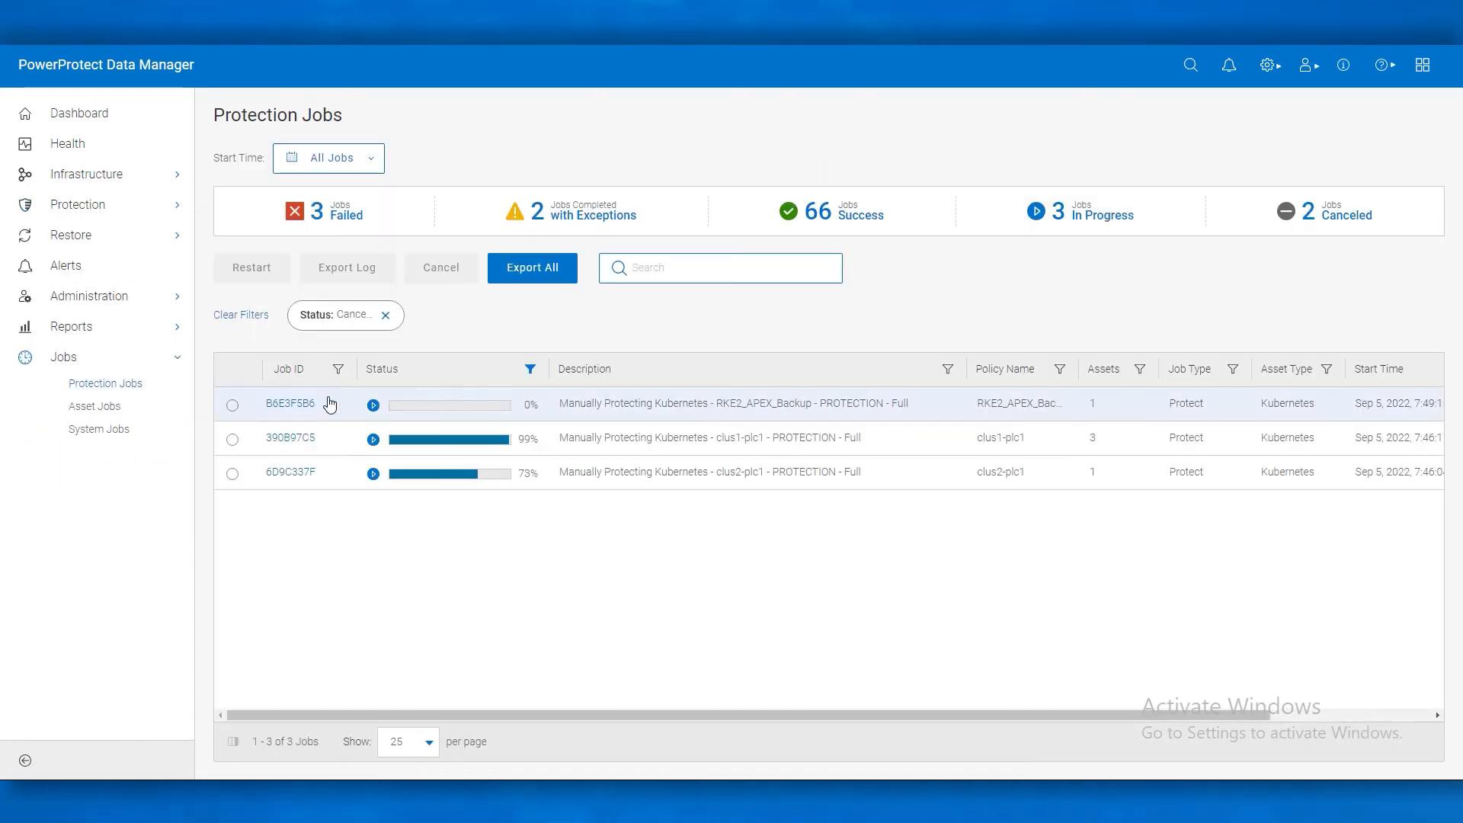
pyautogui.click(293, 402)
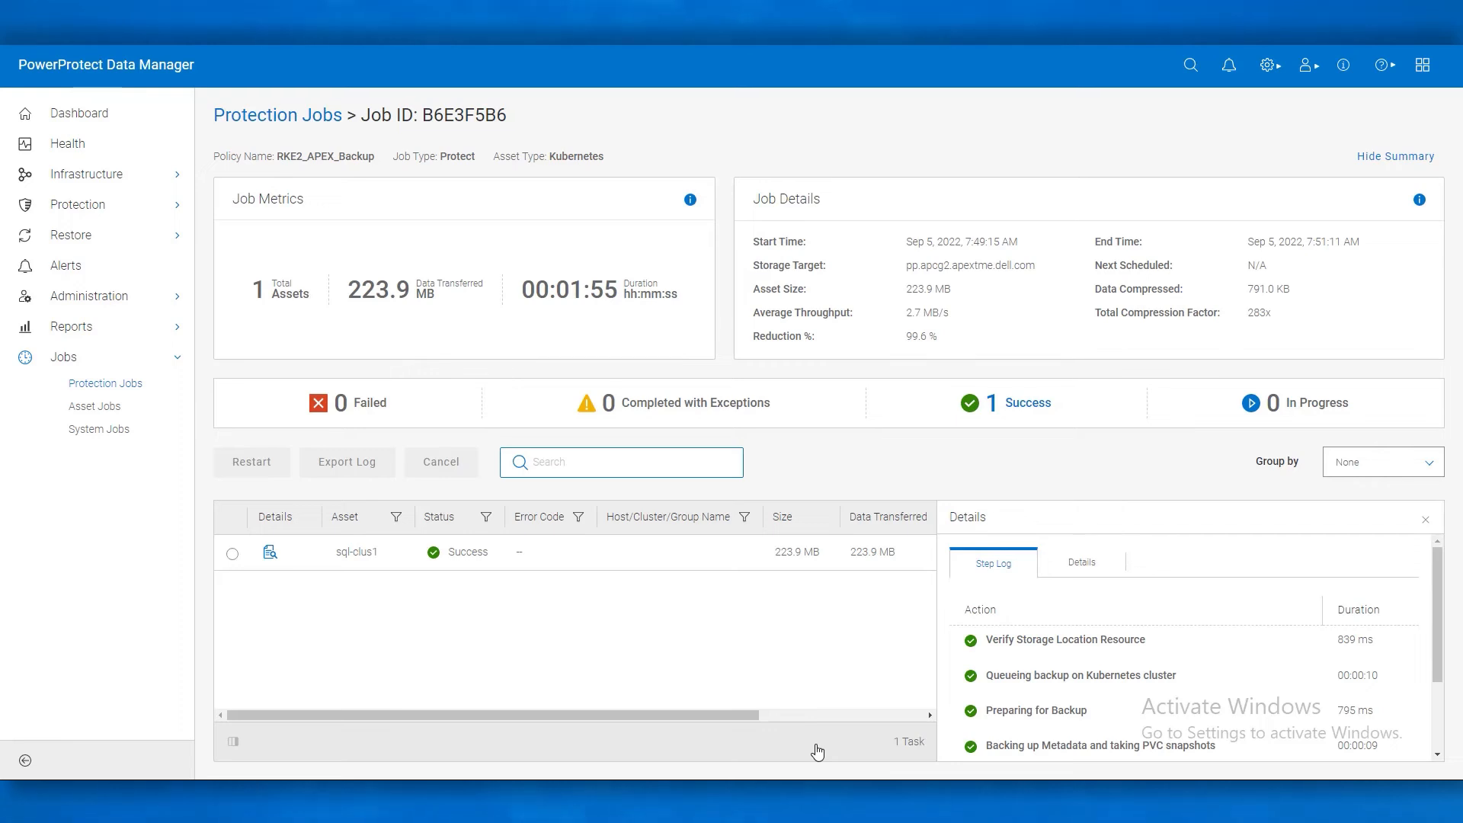
pyautogui.scroll(-1, 965, 657)
pyautogui.scroll(-1, 963, 653)
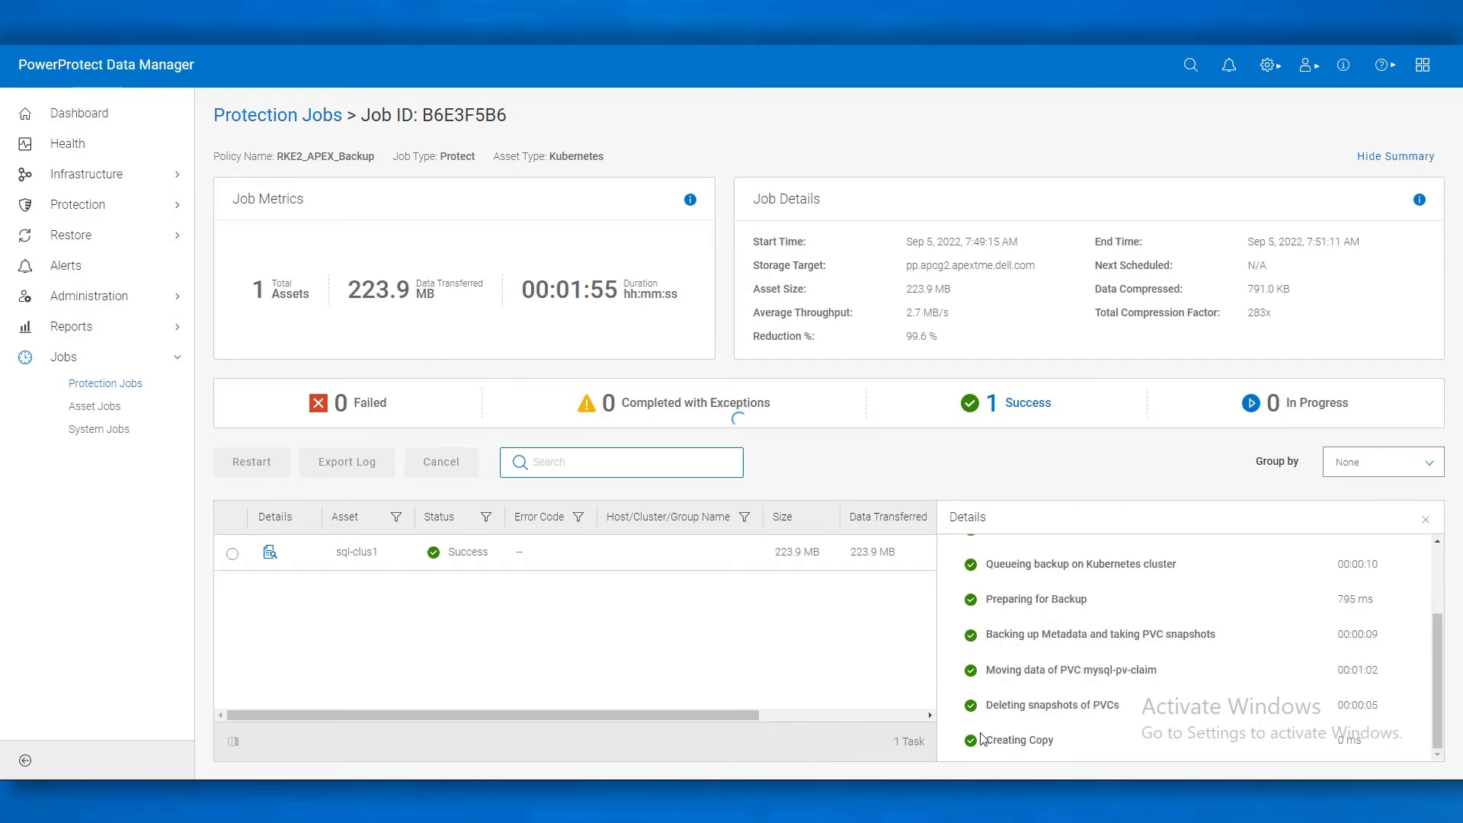
# View the restorable copies of the sql-clus1 asset and select the one created Sep 5, 2022, 7:51:01 AM.
pyautogui.click(126, 237)
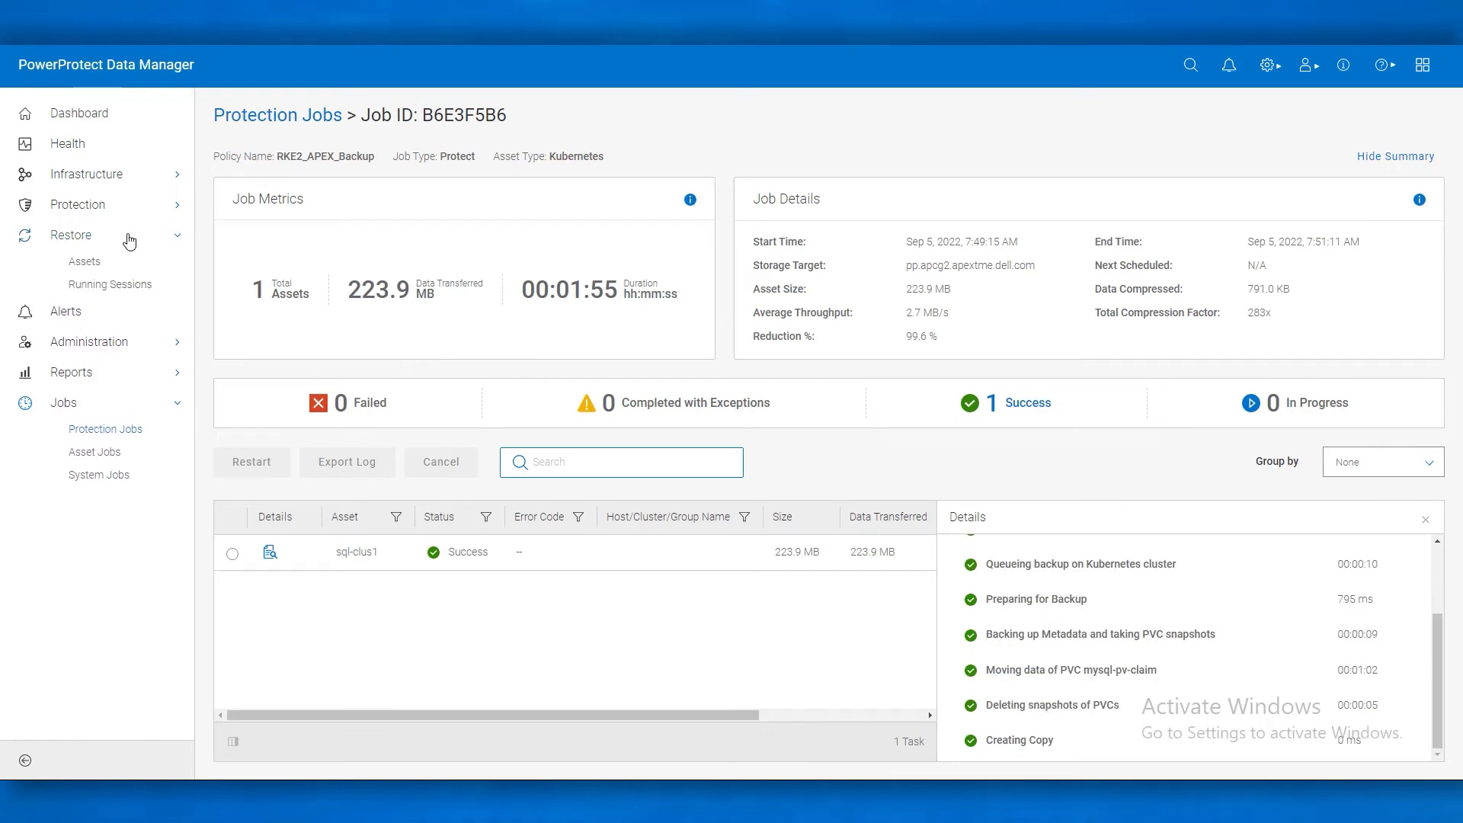
pyautogui.click(121, 263)
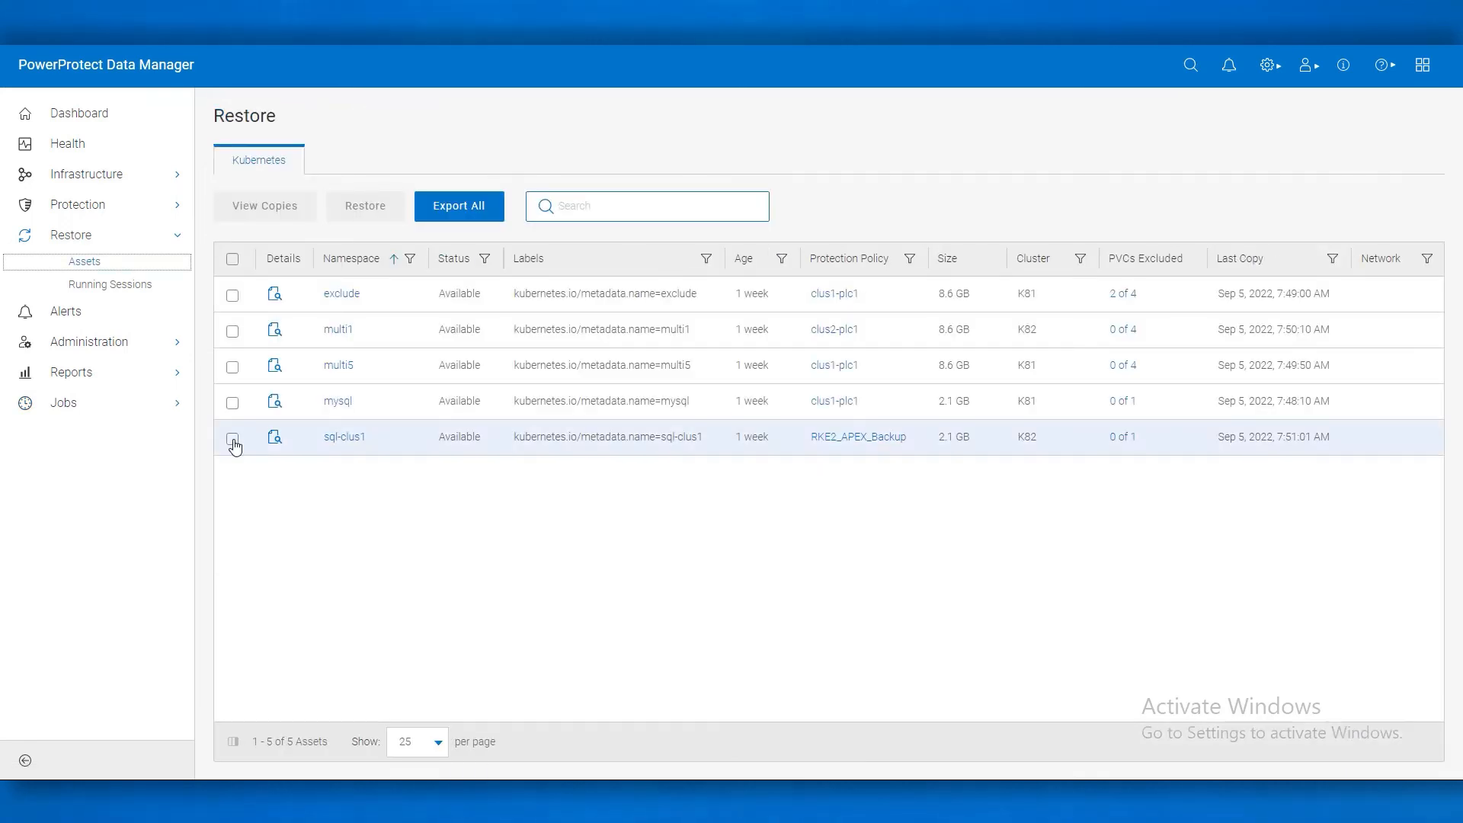
pyautogui.click(234, 441)
pyautogui.click(292, 216)
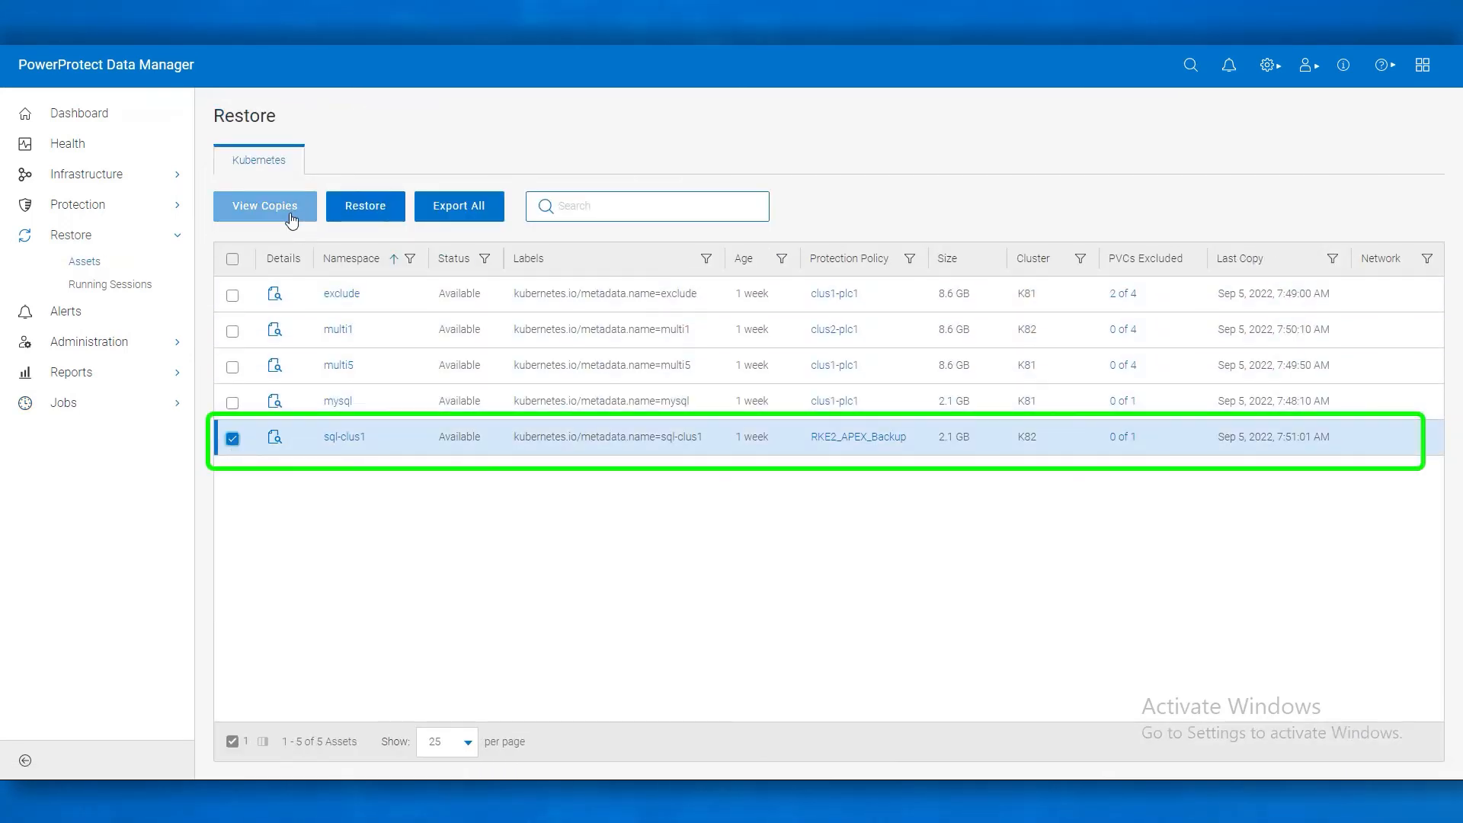
pyautogui.click(328, 233)
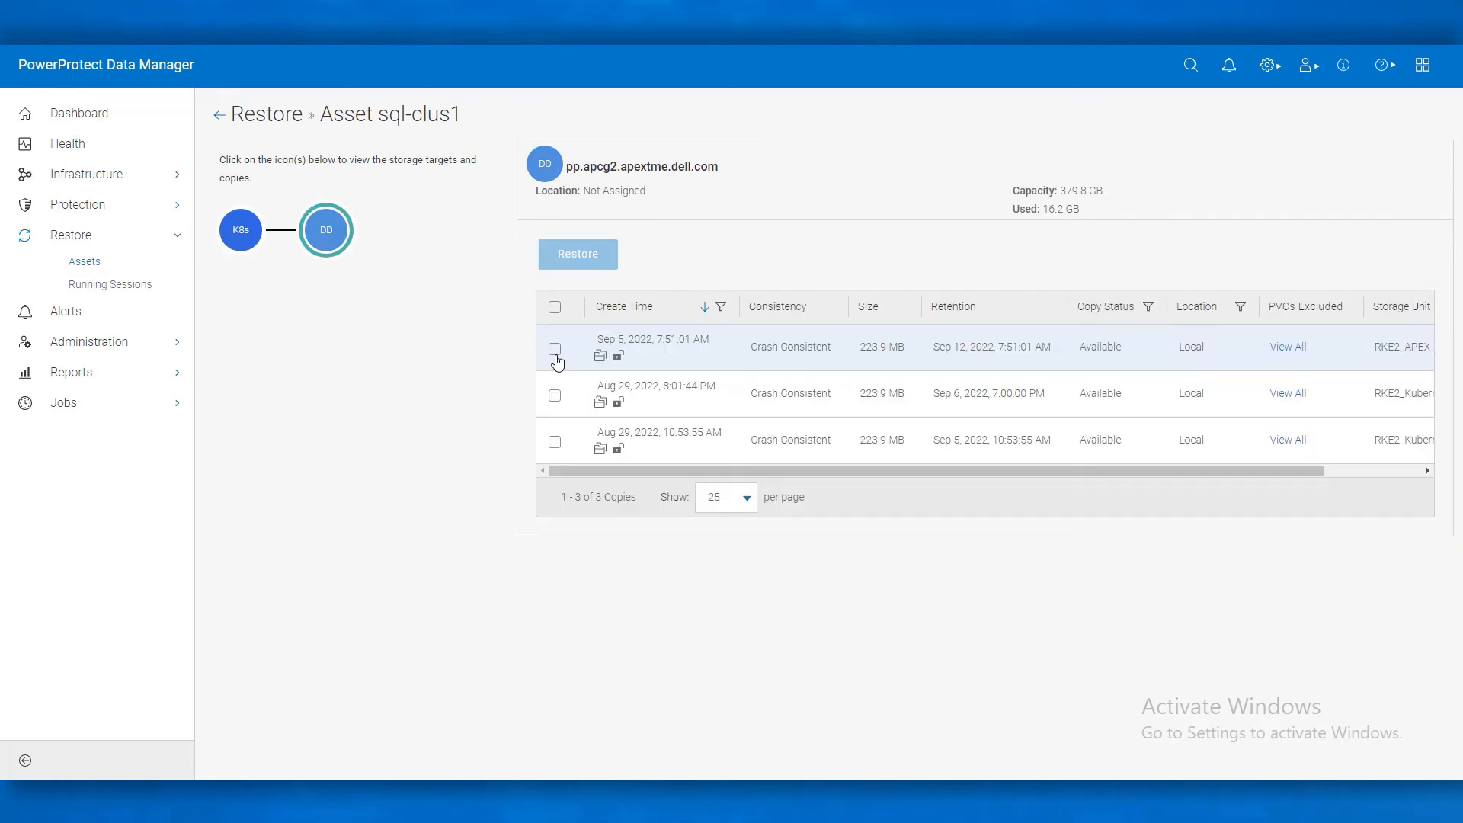
pyautogui.click(555, 349)
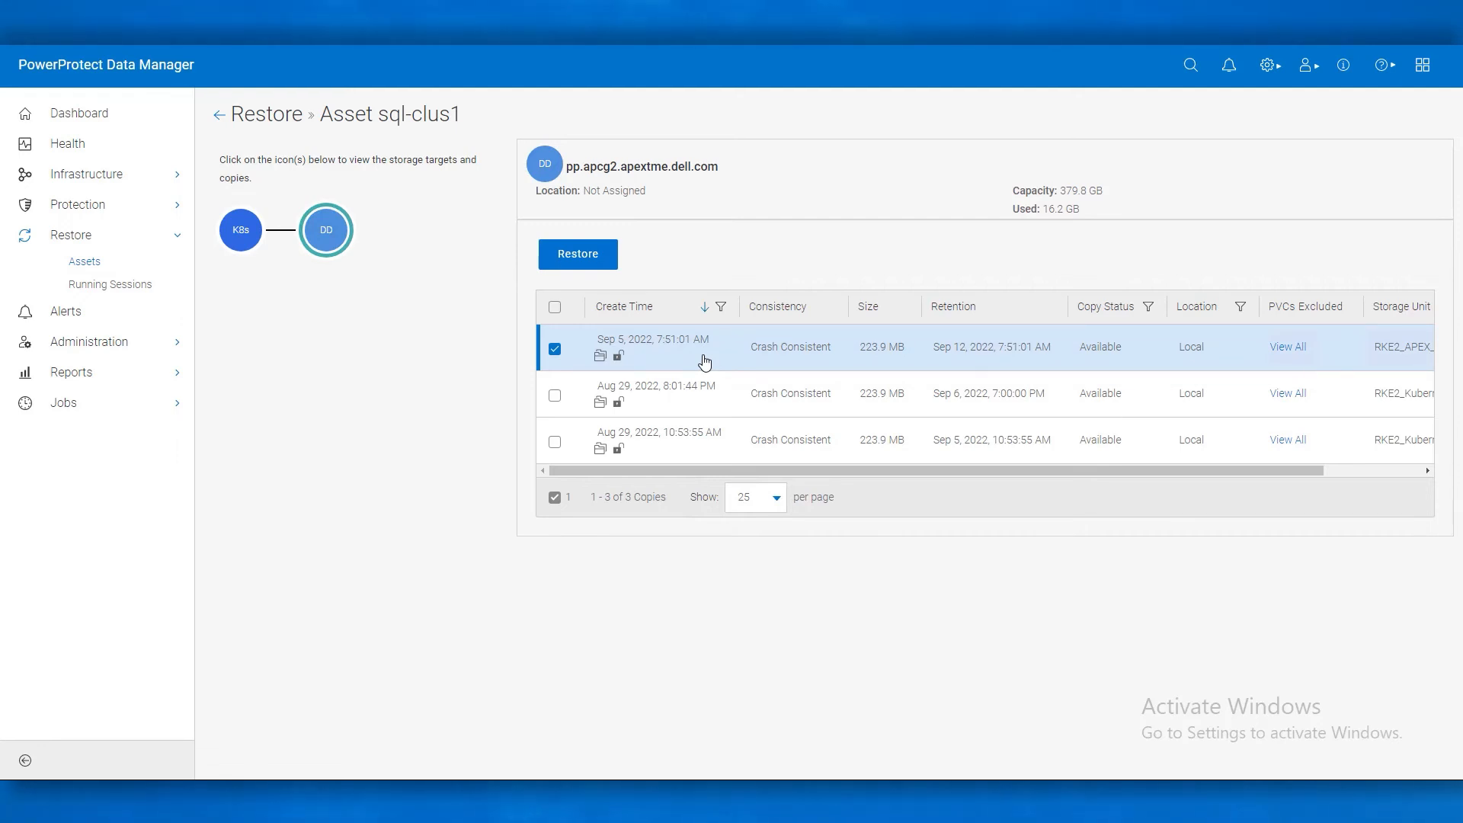
# Configure a restore of the copy's namespace and PVCs to the original cluster, into a new namespace named sql-clus1-restore.
pyautogui.click(583, 256)
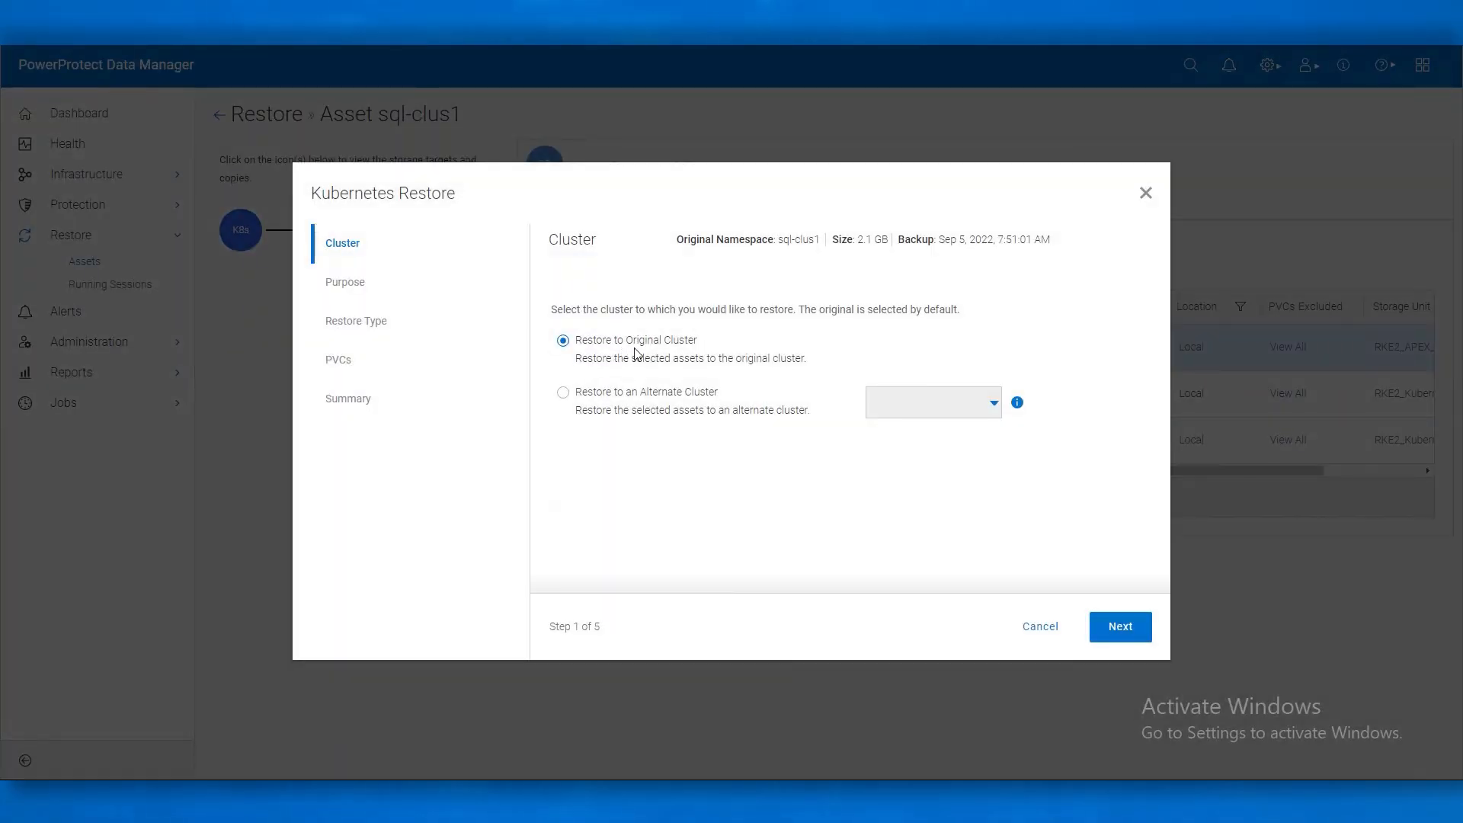
pyautogui.click(1121, 631)
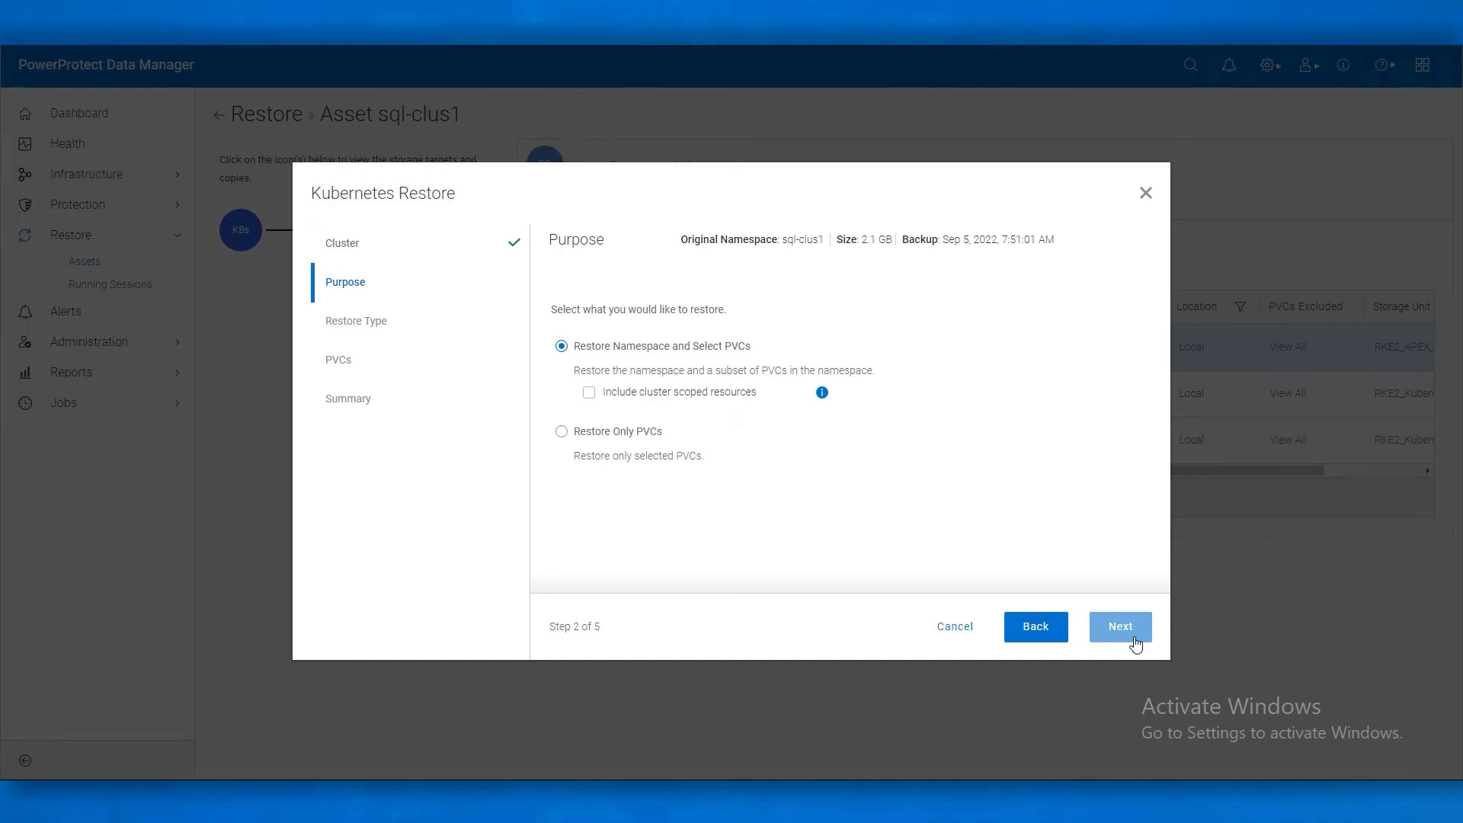
pyautogui.click(1134, 637)
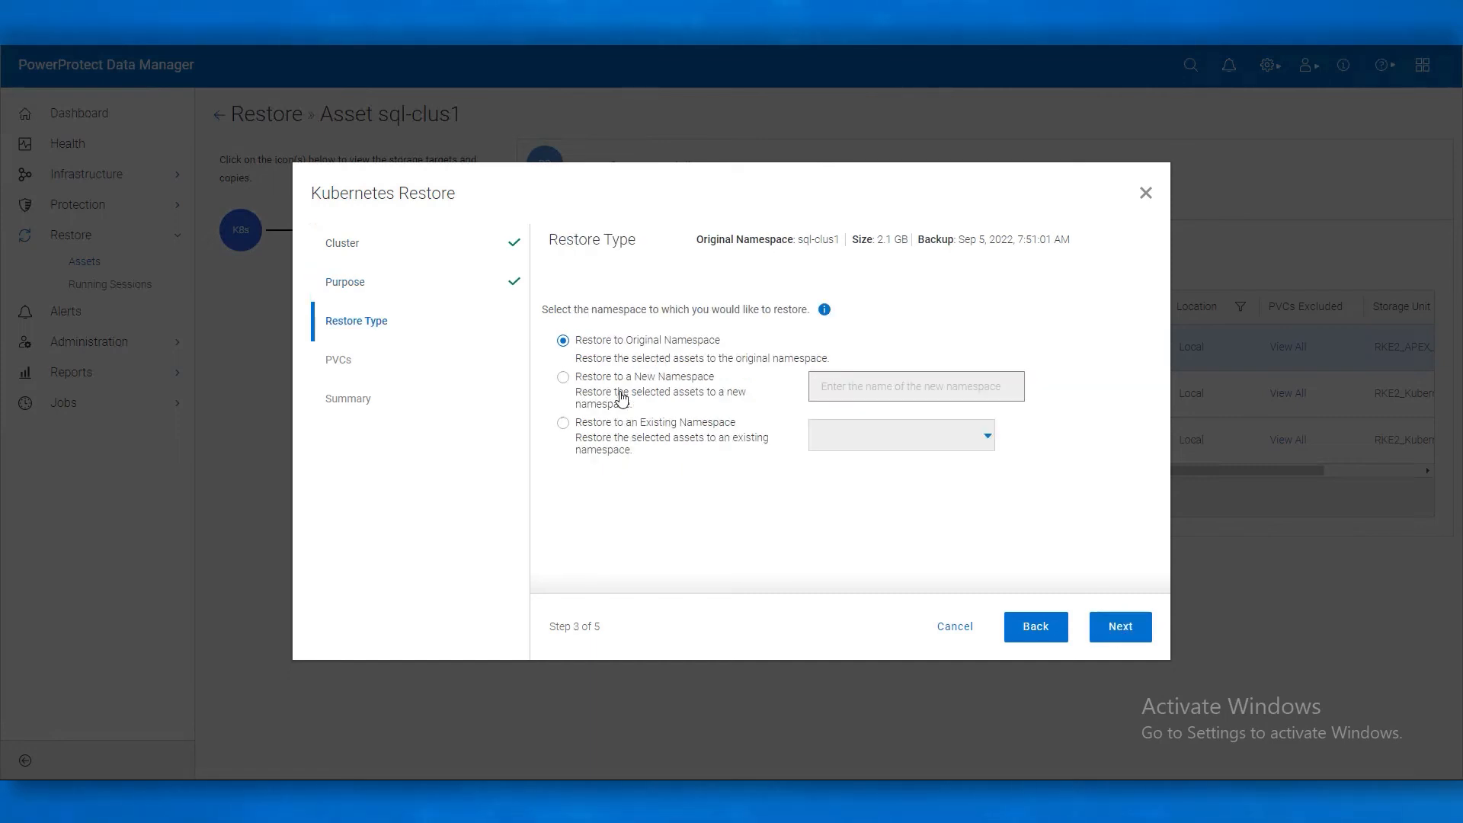
pyautogui.click(678, 383)
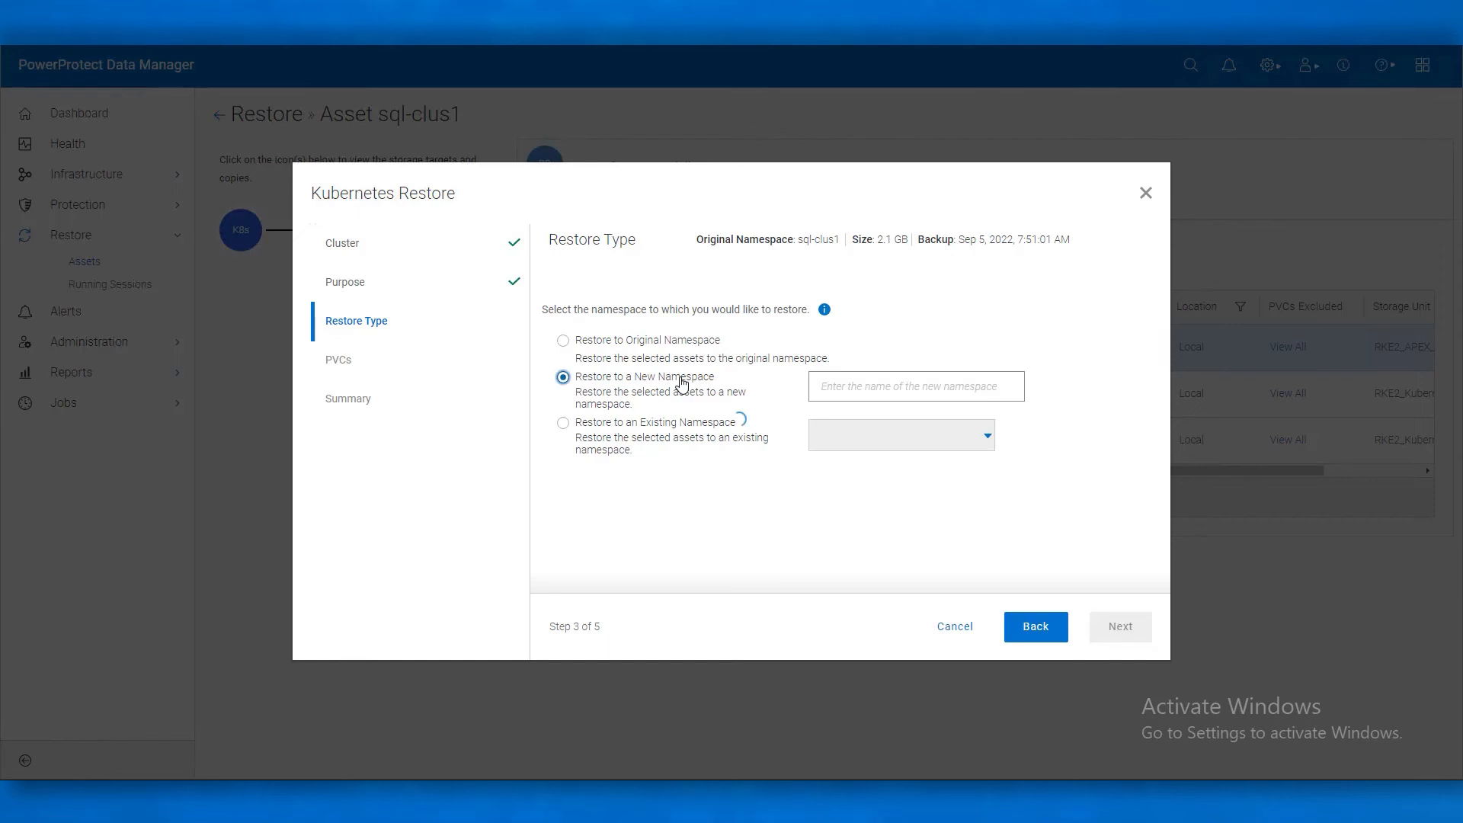
pyautogui.click(918, 389)
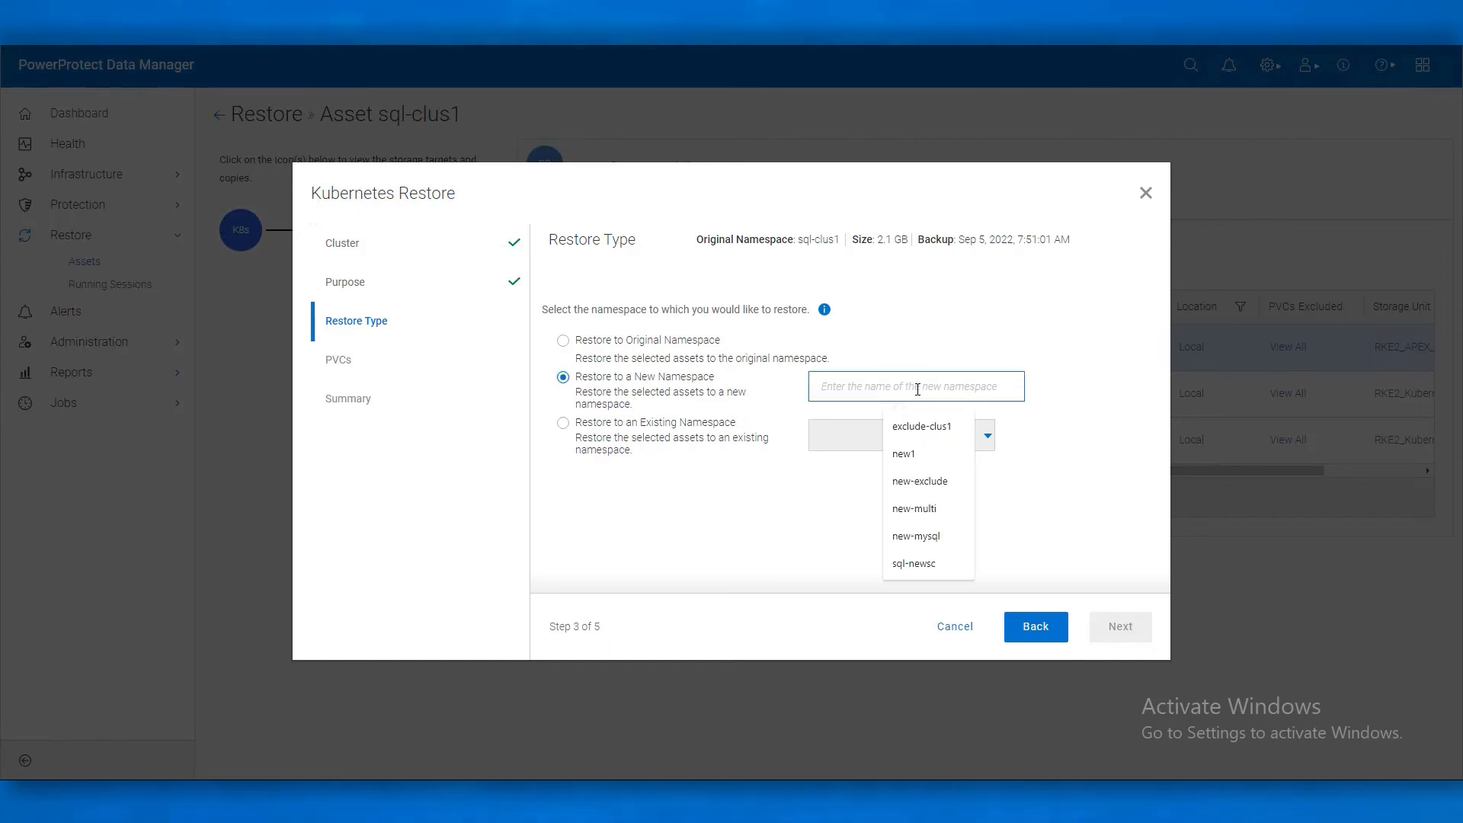
pyautogui.hotkey('ctrl', 'v')
pyautogui.click(1120, 626)
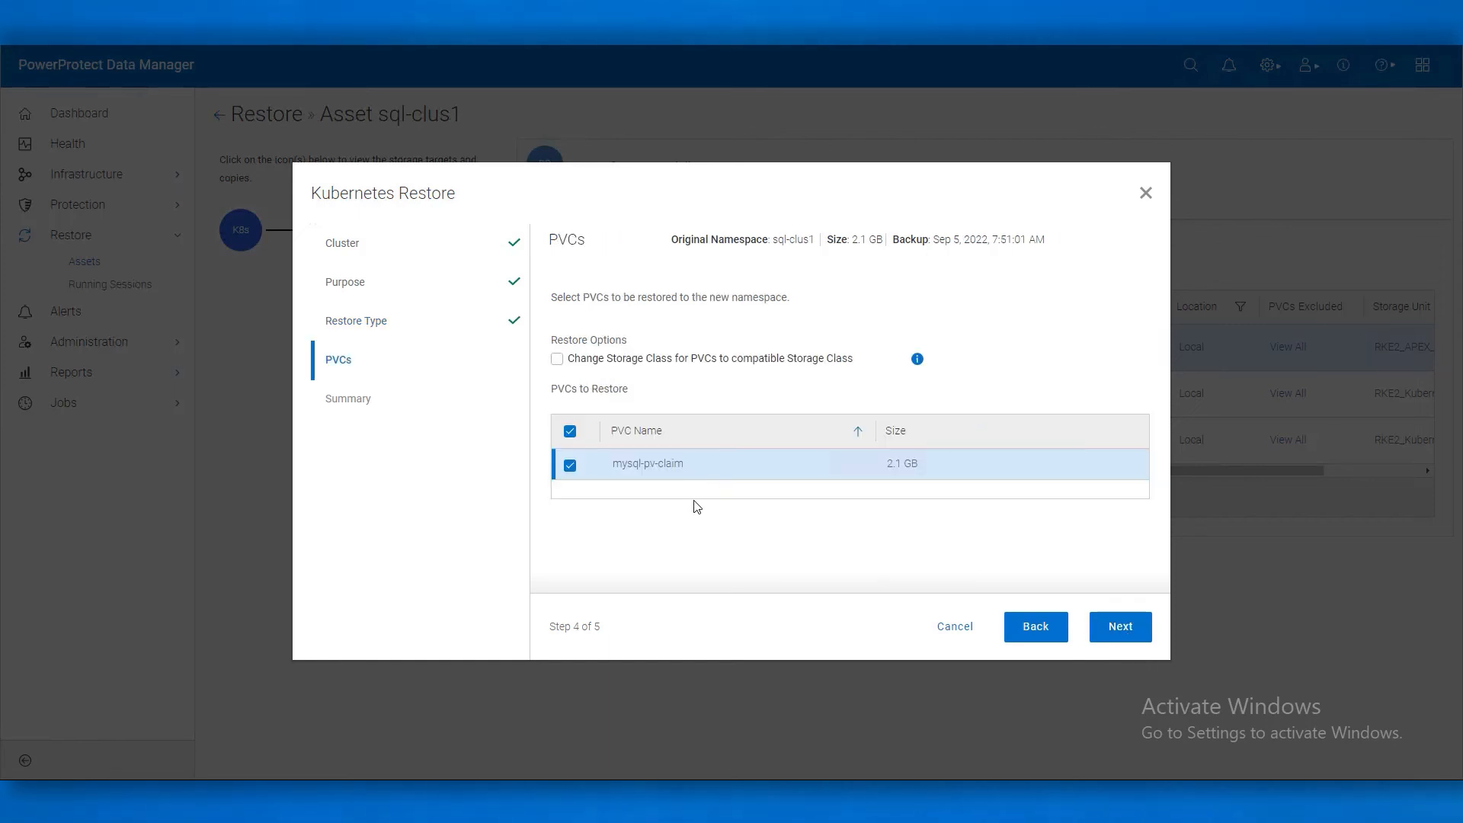
# Keep the mysql-pv-claim PVC selected, review the restore summary and start the restore.
pyautogui.click(1120, 626)
pyautogui.scroll(-3, 987, 481)
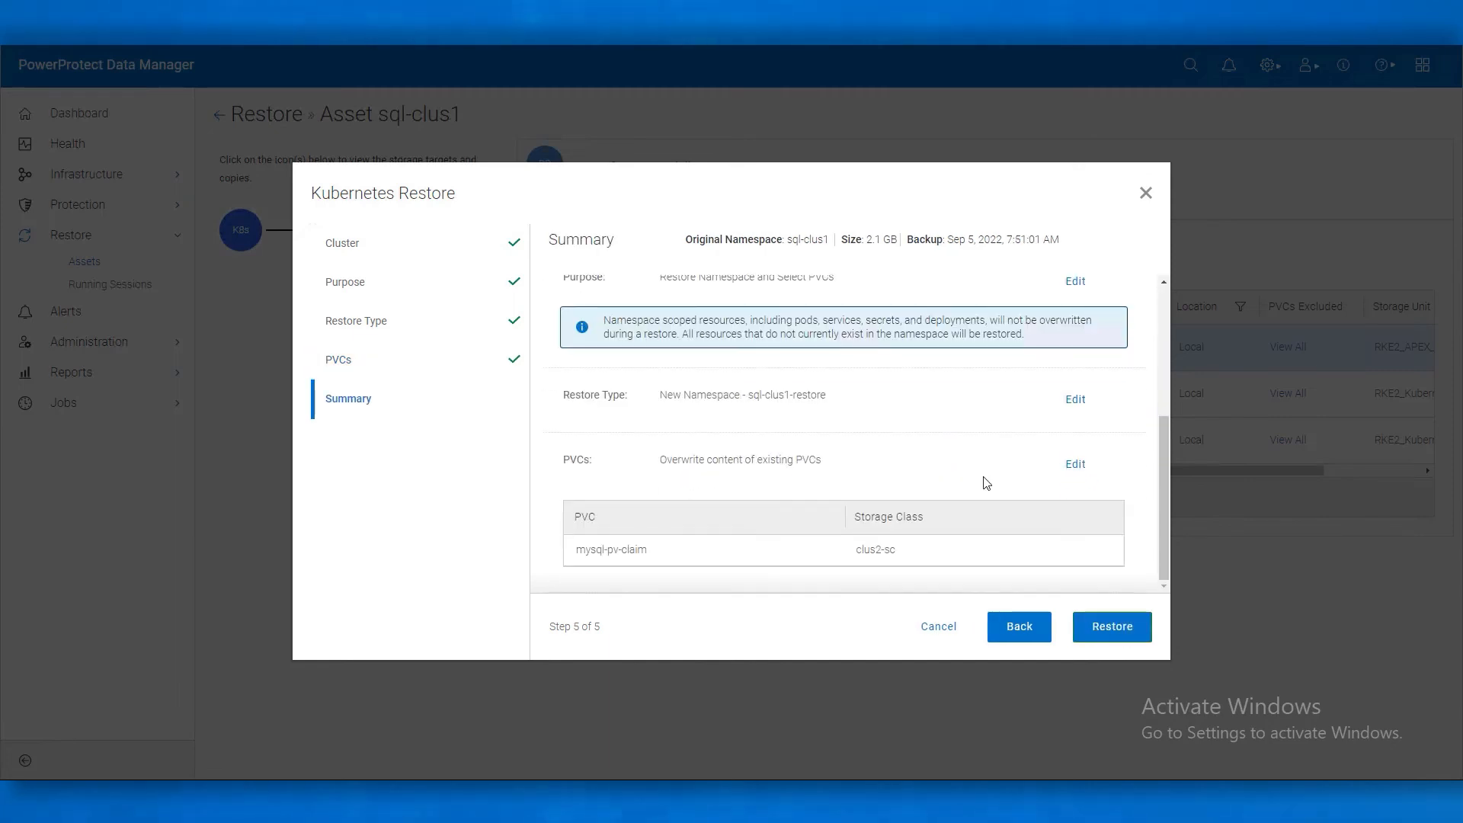
pyautogui.click(1112, 626)
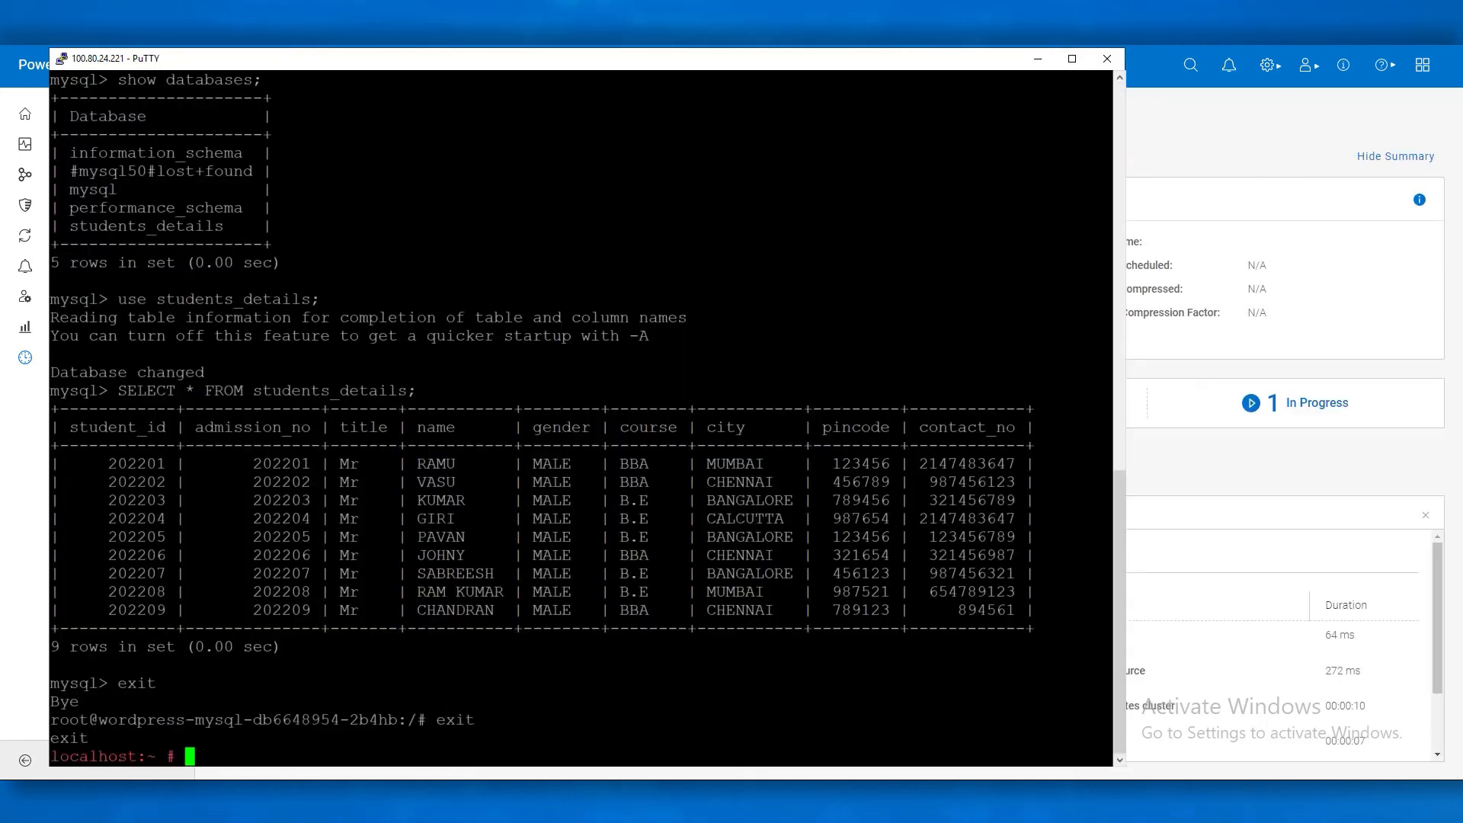
# List the cluster's namespaces with kubectl get ns in the PuTTY session, then return to the restore job.
pyautogui.write('kubectl get ns')
pyautogui.press('Return')
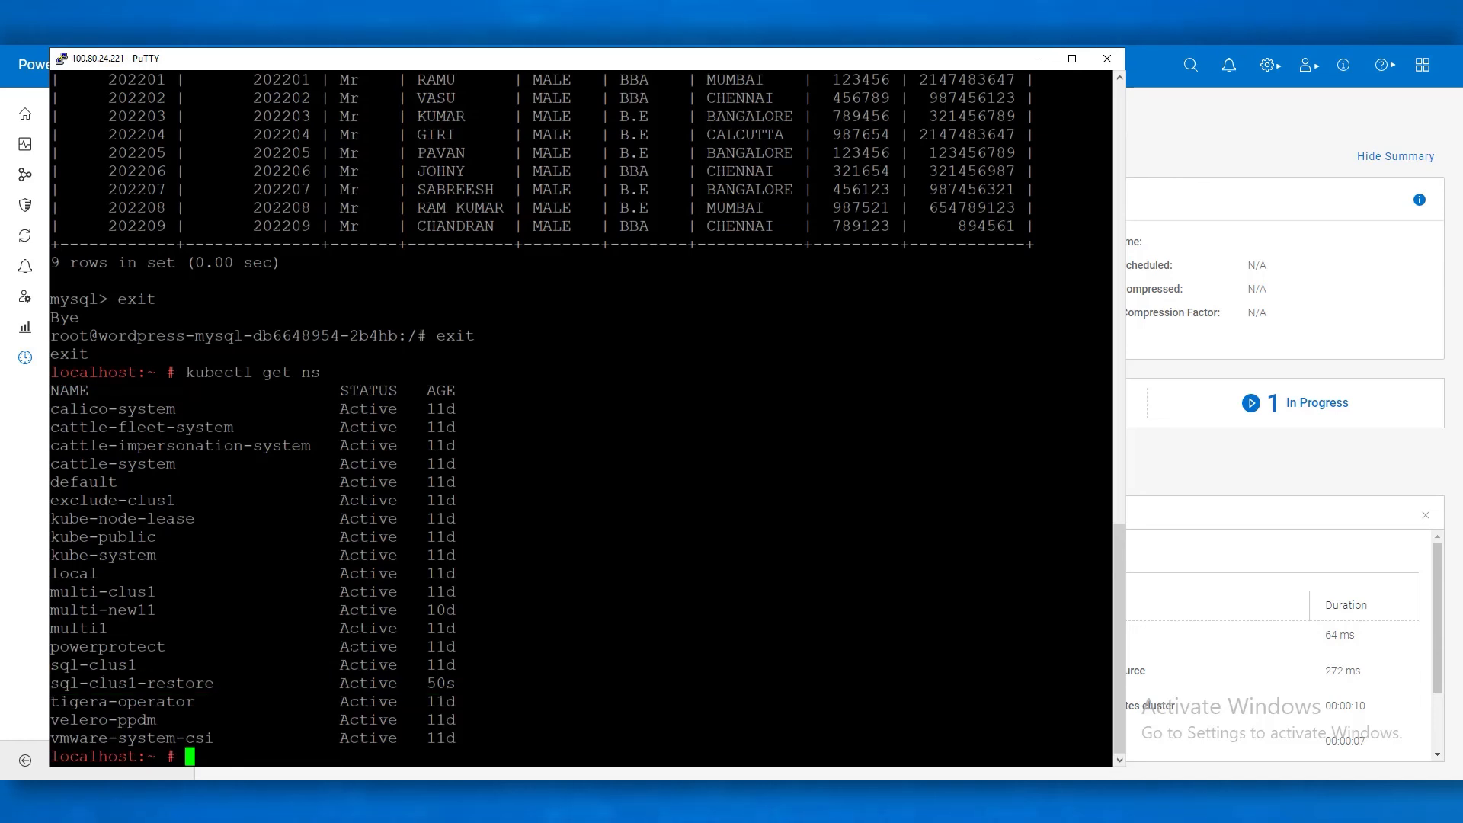
pyautogui.click(1038, 59)
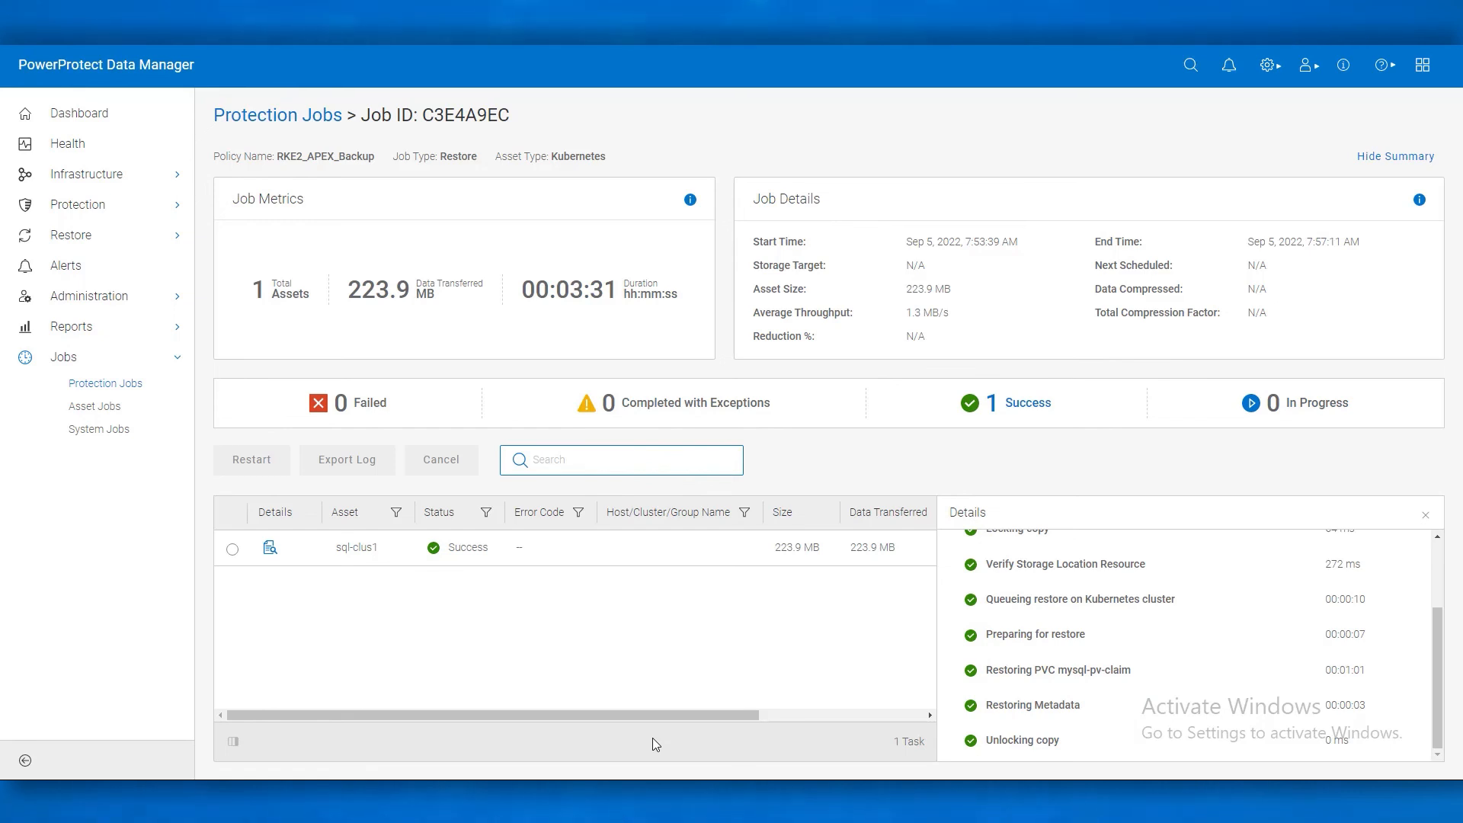
# Switch back to the PuTTY session and list the pods in the sql-clus1-restore namespace with kubectl get pod.
pyautogui.click(673, 819)
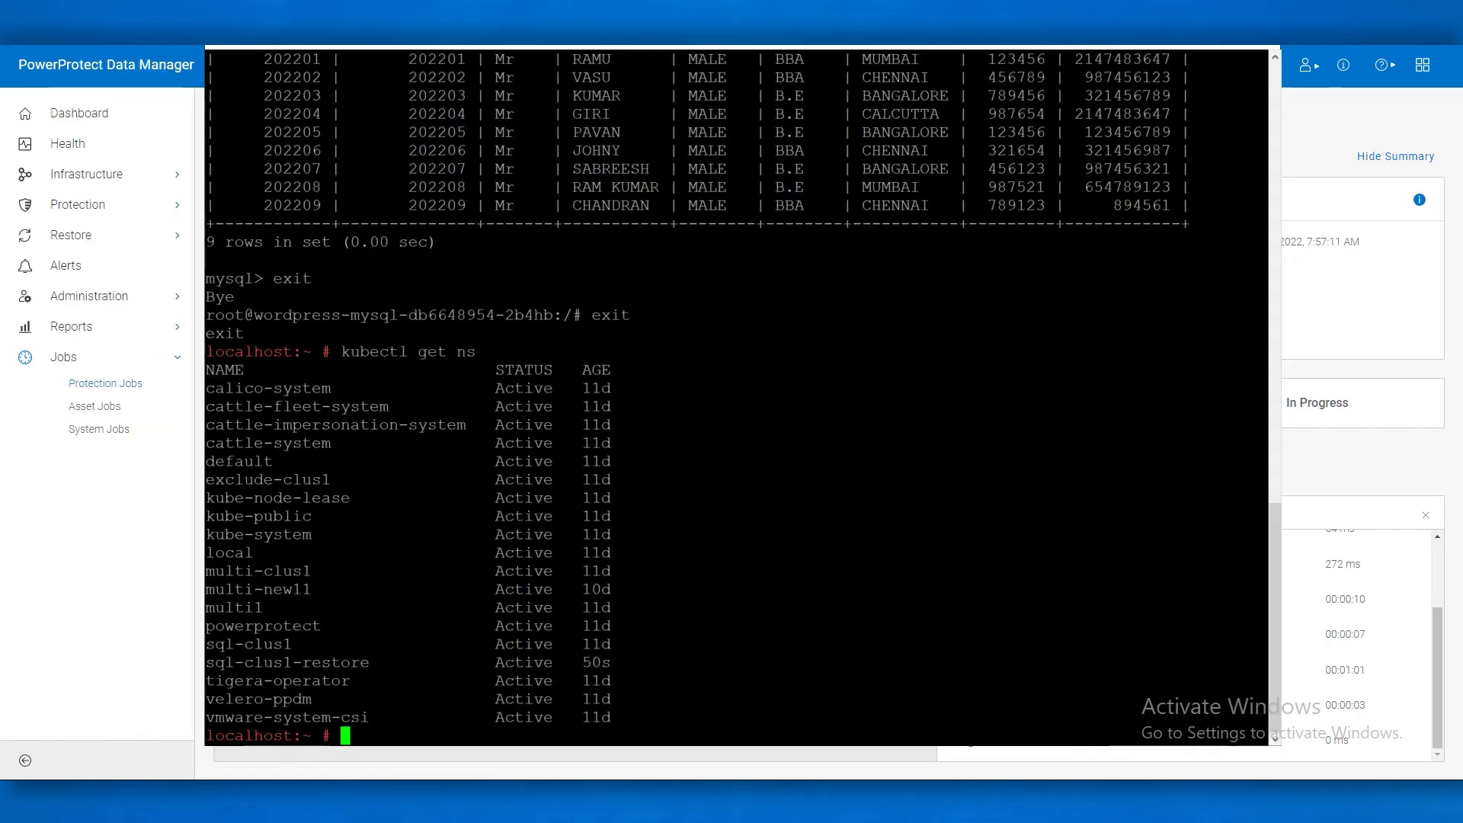
pyautogui.write('kubectl get pod -n')
pyautogui.doubleClick(287, 662)
pyautogui.rightClick(287, 662)
pyautogui.press('Return')
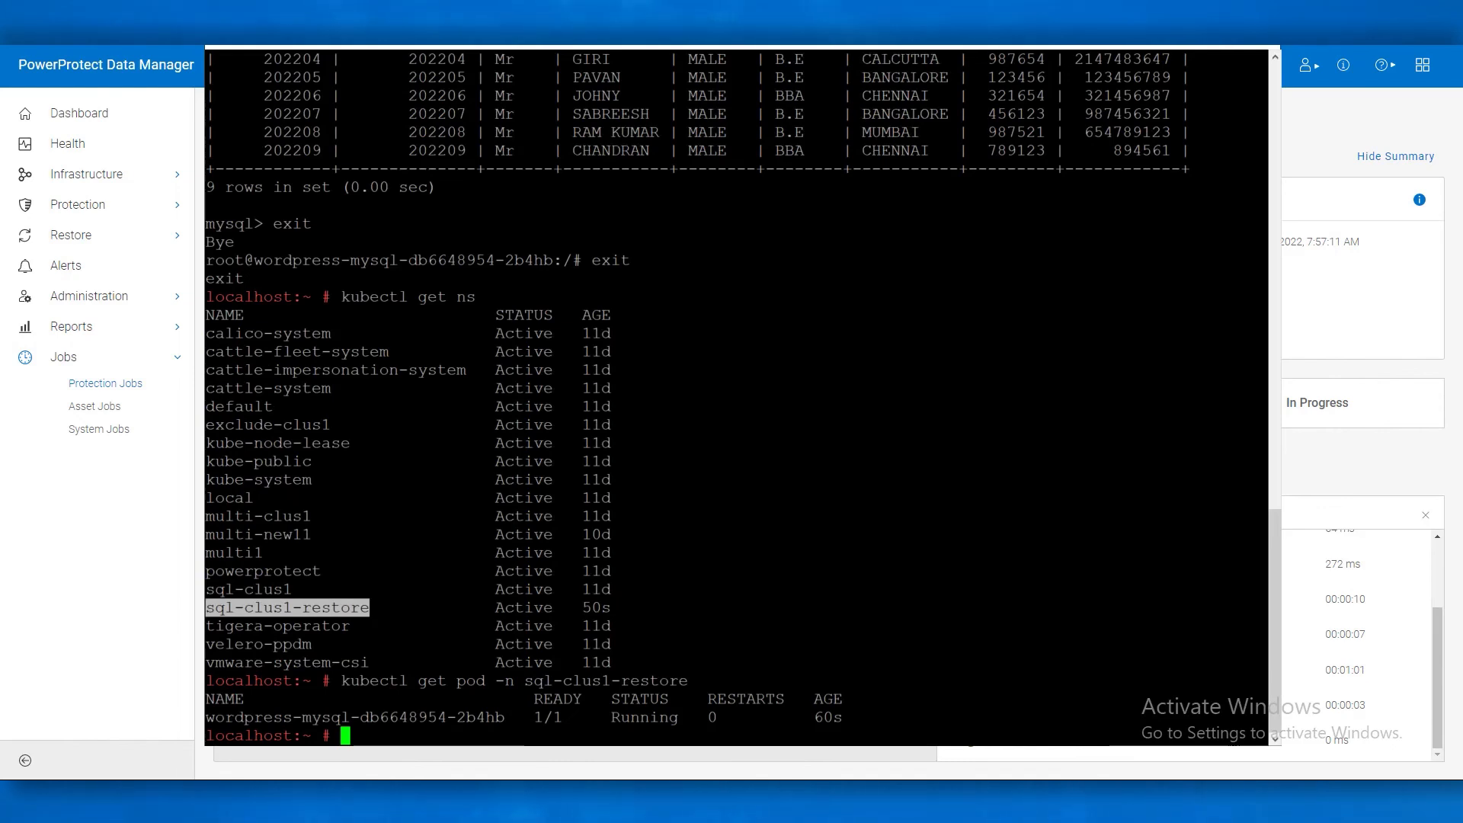
# Open an interactive bash shell in the wordpress-mysql-db6648954-2b4hb pod of the sql-clus1-restore namespace using kubectl exec.
pyautogui.write('kubectl exec -it')
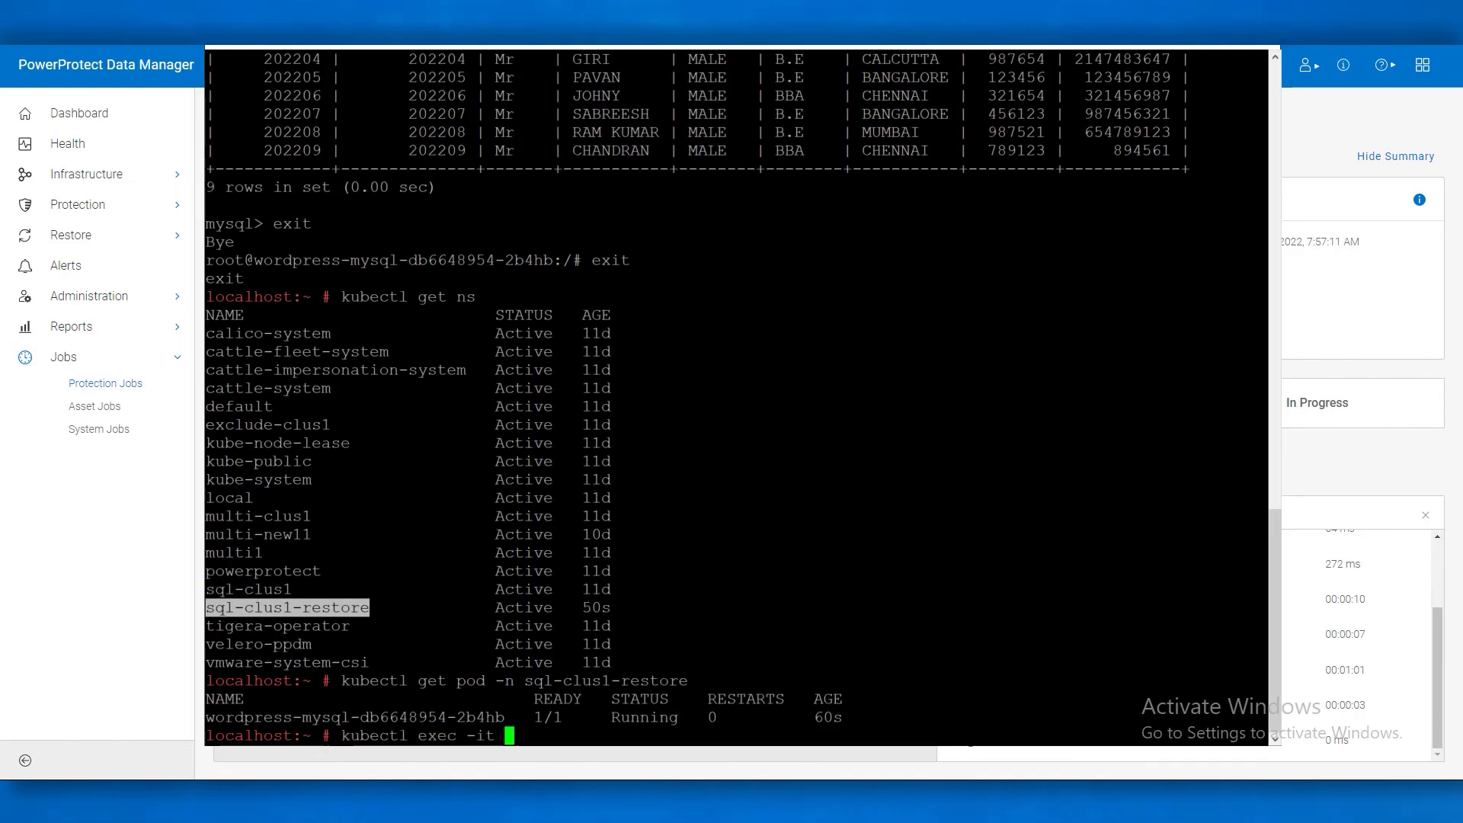
pyautogui.doubleClick(355, 717)
pyautogui.rightClick(355, 717)
pyautogui.write('bash -n')
pyautogui.doubleClick(287, 607)
pyautogui.rightClick(287, 608)
pyautogui.press('Return')
# Log in to MySQL as root with the account password and list its databases.
pyautogui.write('mysql -u root -p')
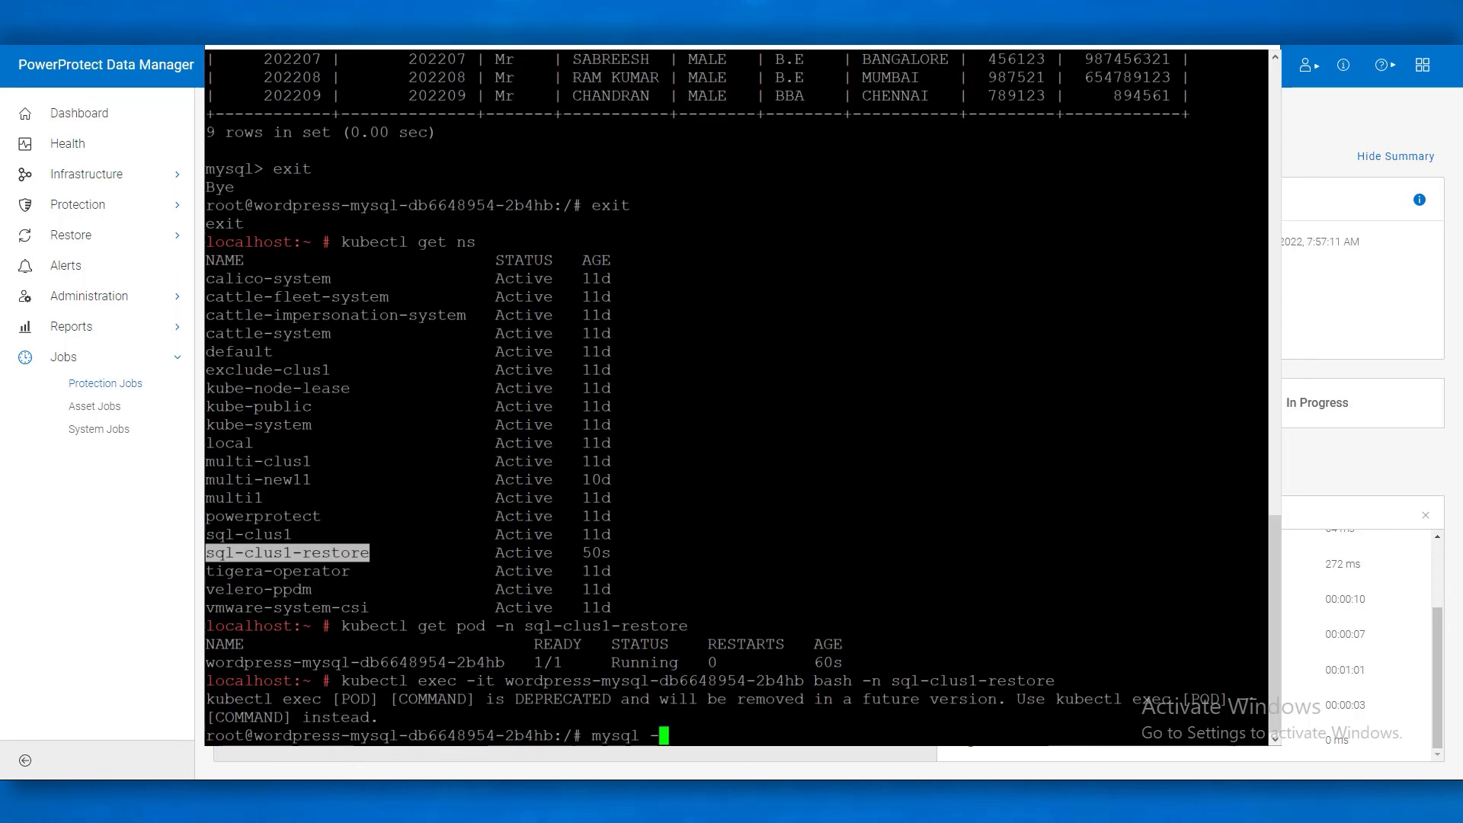
pyautogui.press('Return')
pyautogui.press('Return')
pyautogui.press('Return')
pyautogui.press('Return')
pyautogui.write('show databases;')
pyautogui.press('Return')
# Switch to the students_details database and query all rows of its students_details table.
pyautogui.write('use')
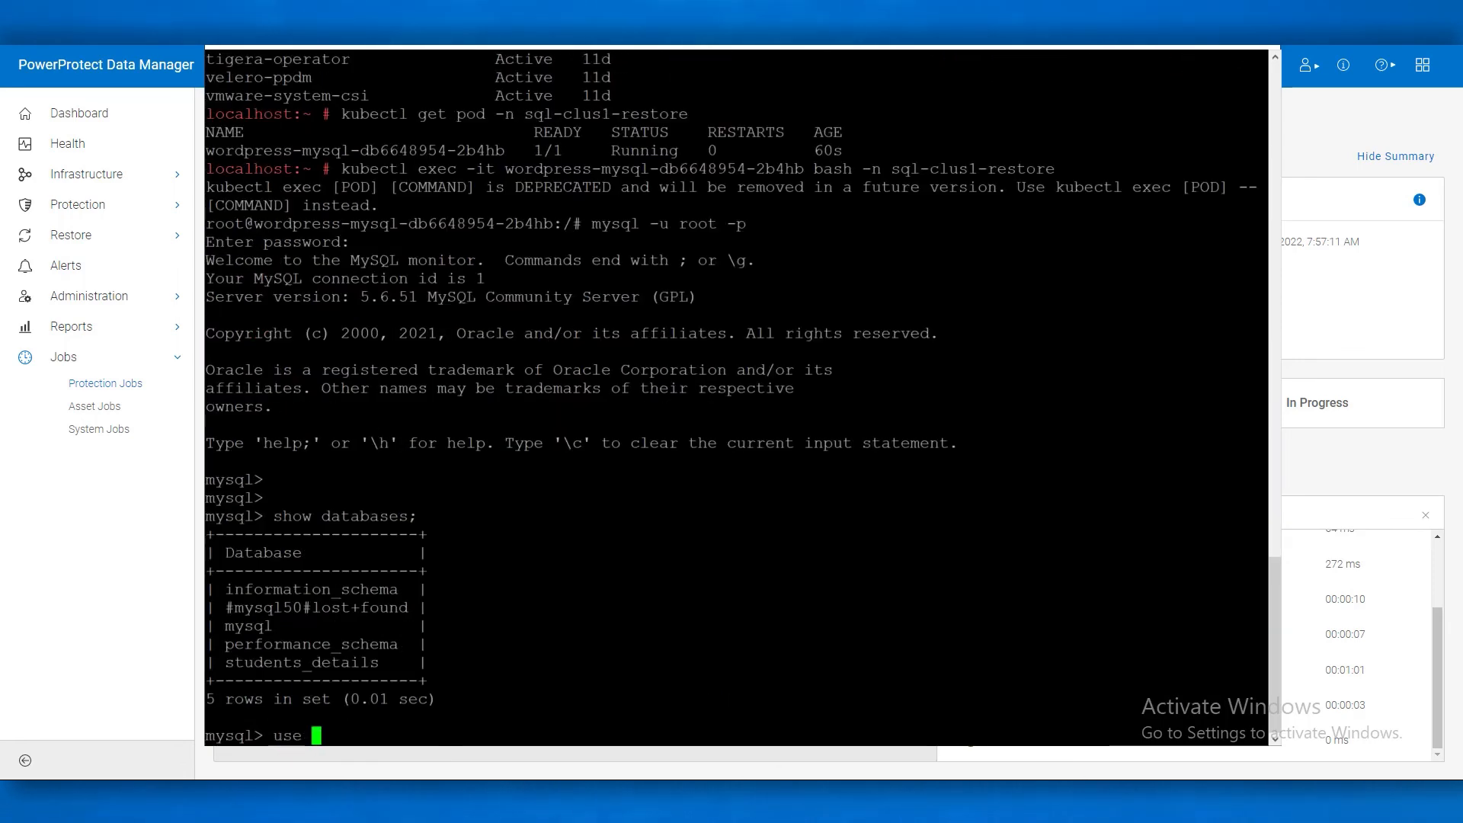
pyautogui.doubleClick(302, 662)
pyautogui.rightClick(302, 662)
pyautogui.write(';')
pyautogui.press('Return')
pyautogui.write('SELECT * FROM students_details;')
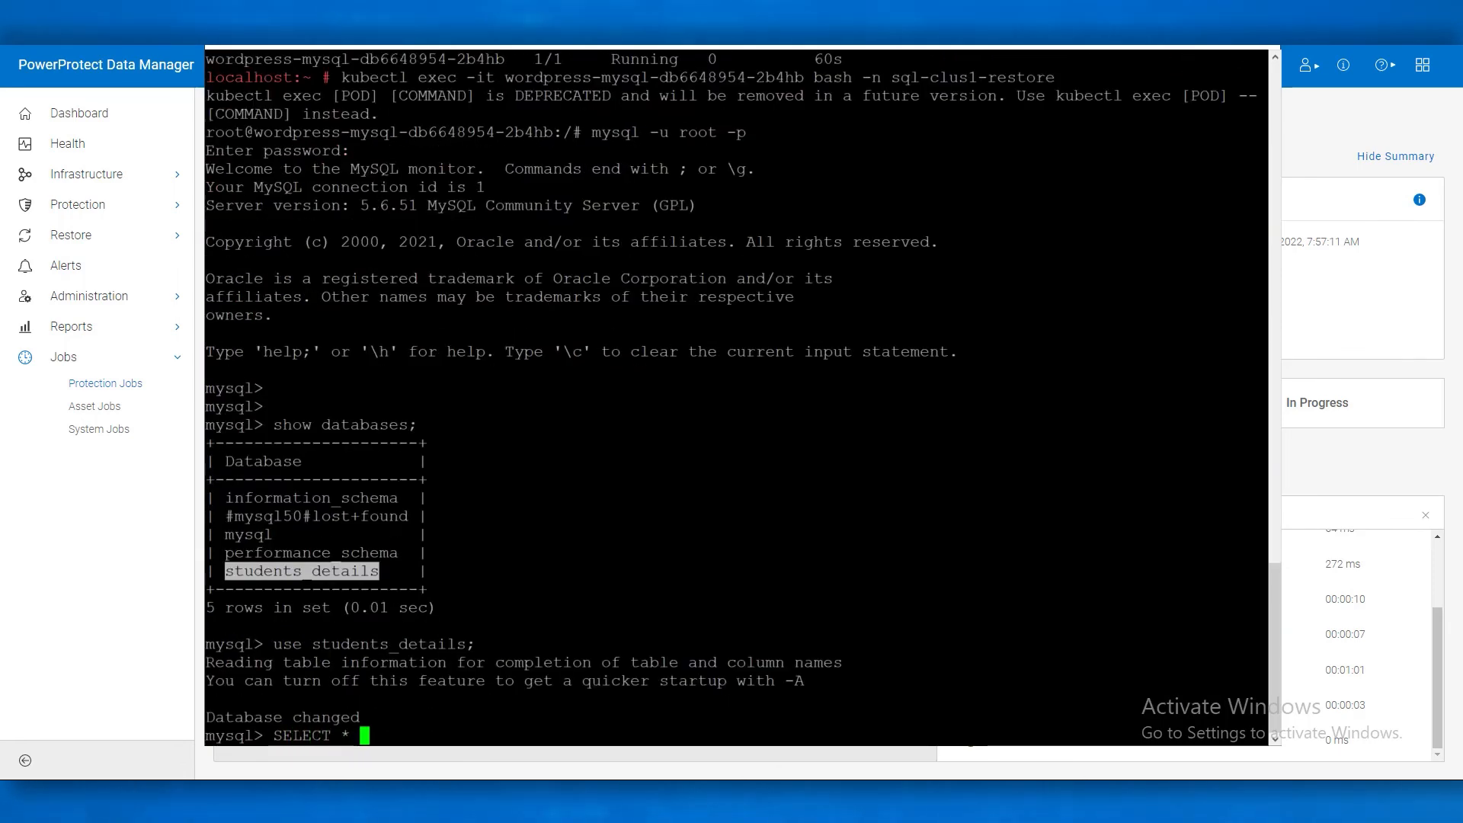
pyautogui.press('Return')
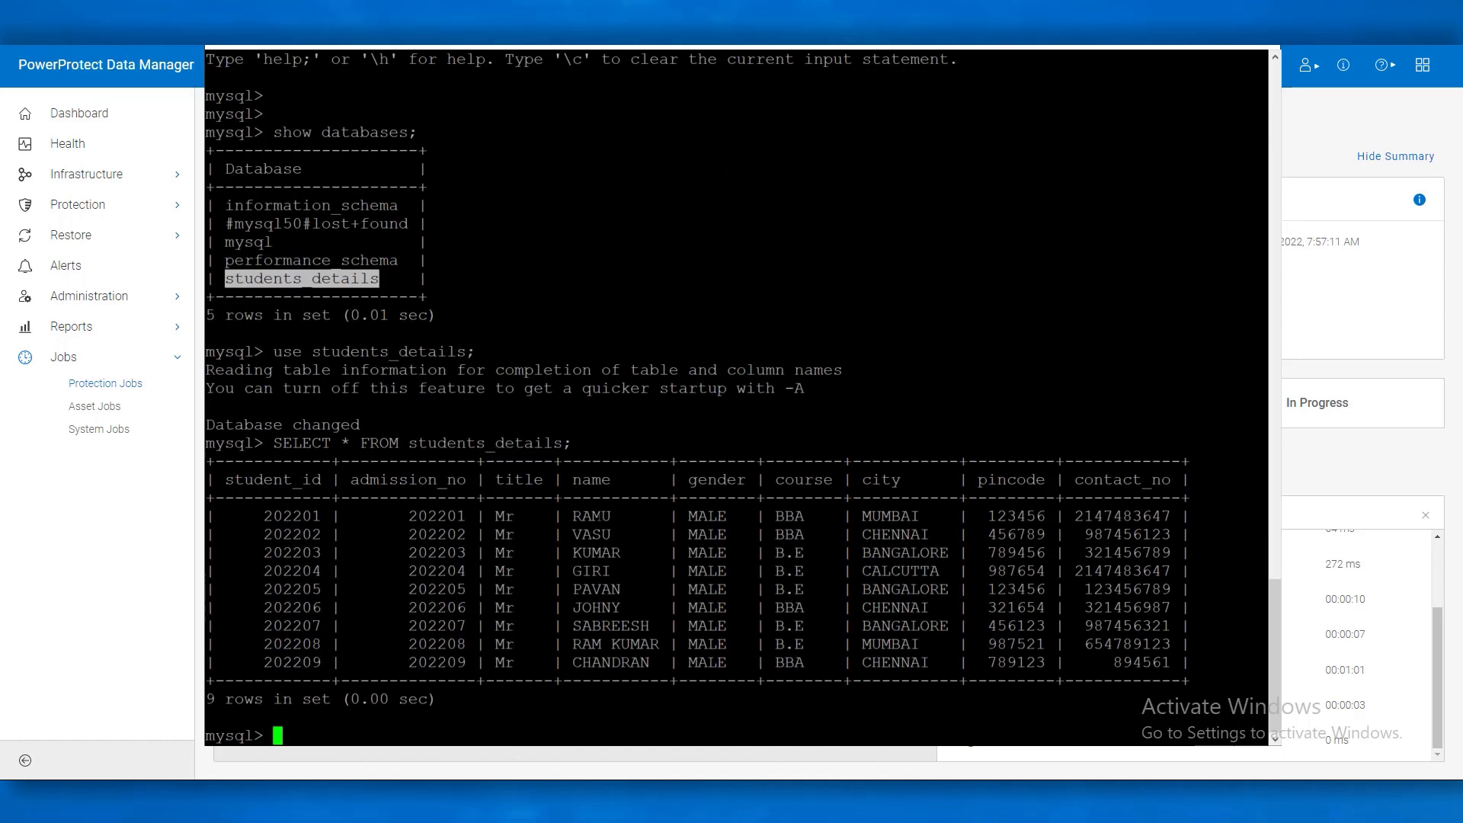